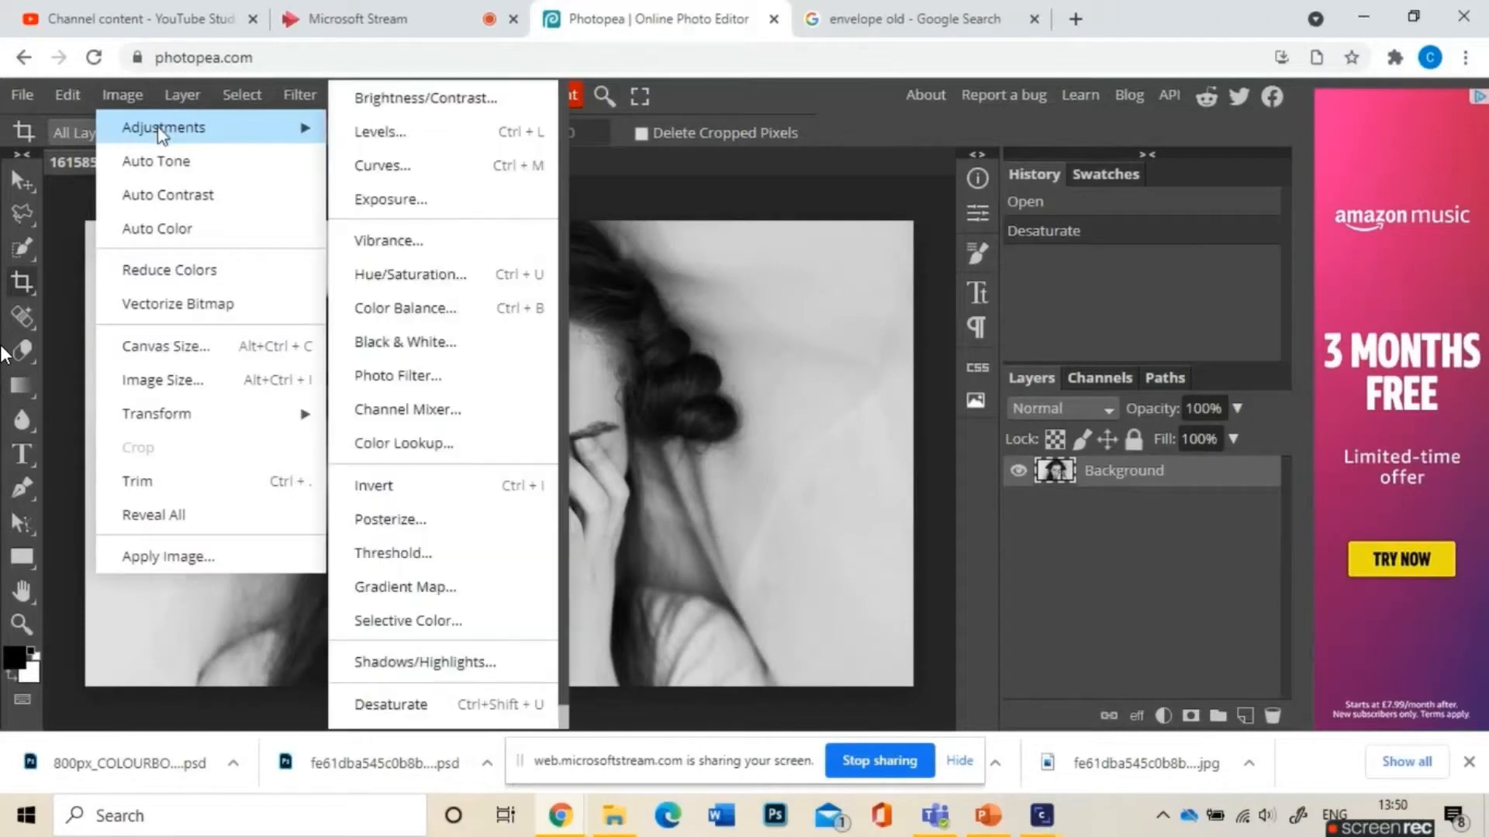
Step: Posterize the black-and-white portrait photo with 7 levels
left_click(465, 518)
left_click_drag(532, 262, 956, 268)
mouse_move(608, 339)
left_mouse_down()
mouse_move(639, 341)
mouse_move(621, 346)
left_mouse_up()
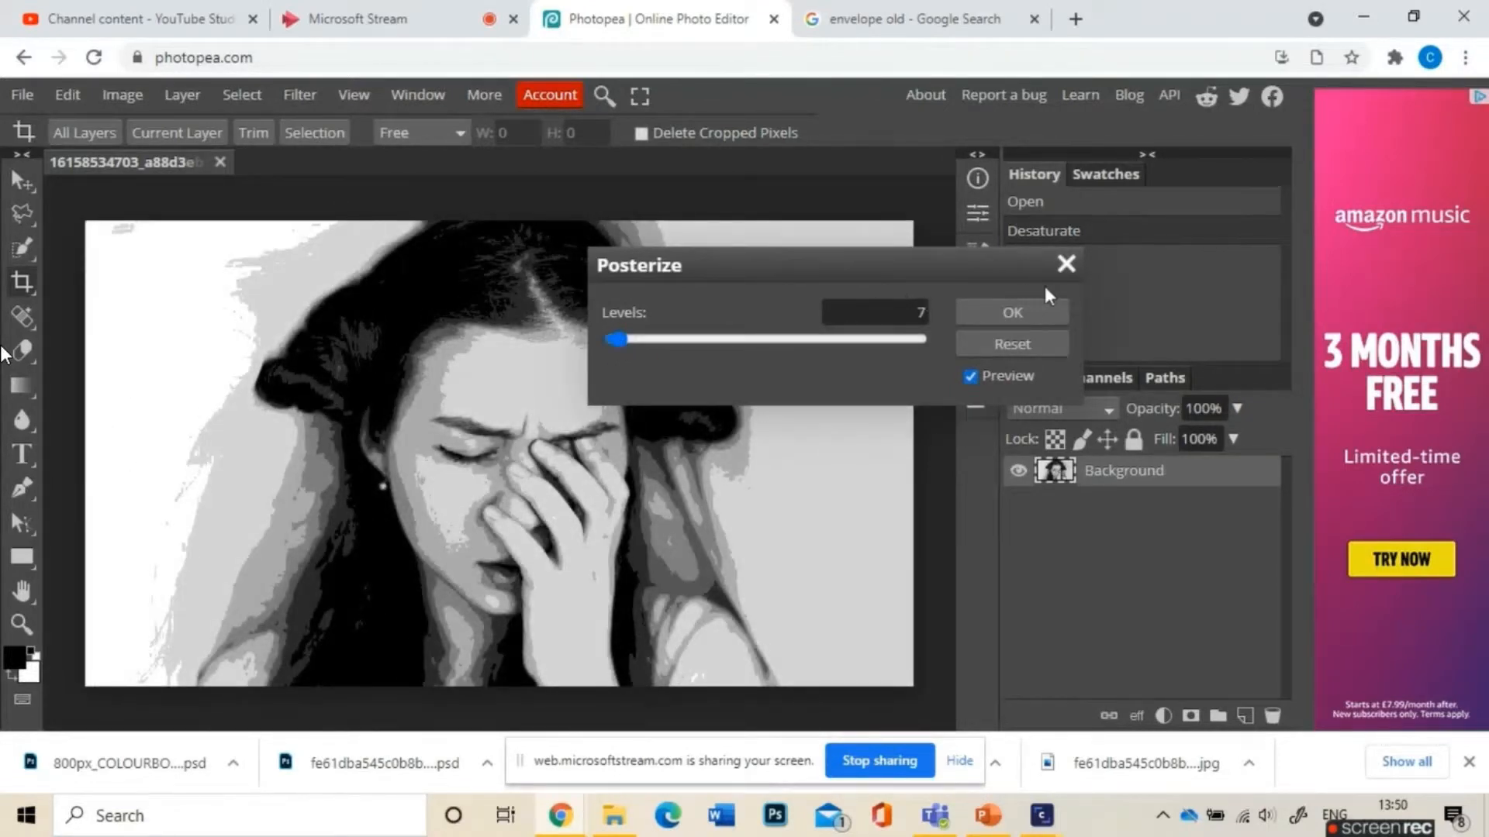
left_click(1037, 306)
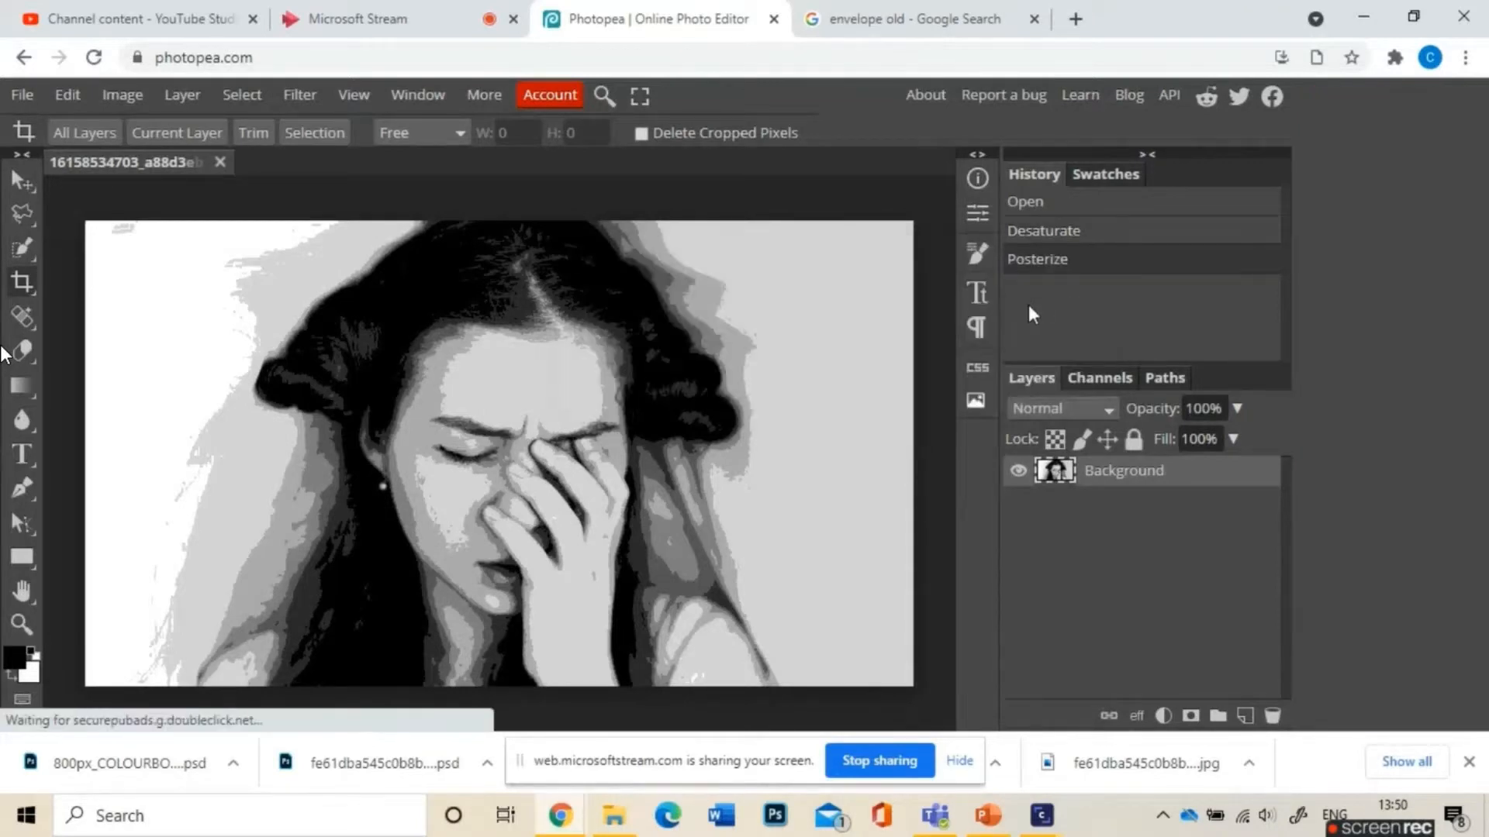
Step: Open the cardboard texture image and copy its layer into the portrait document
left_click(23, 95)
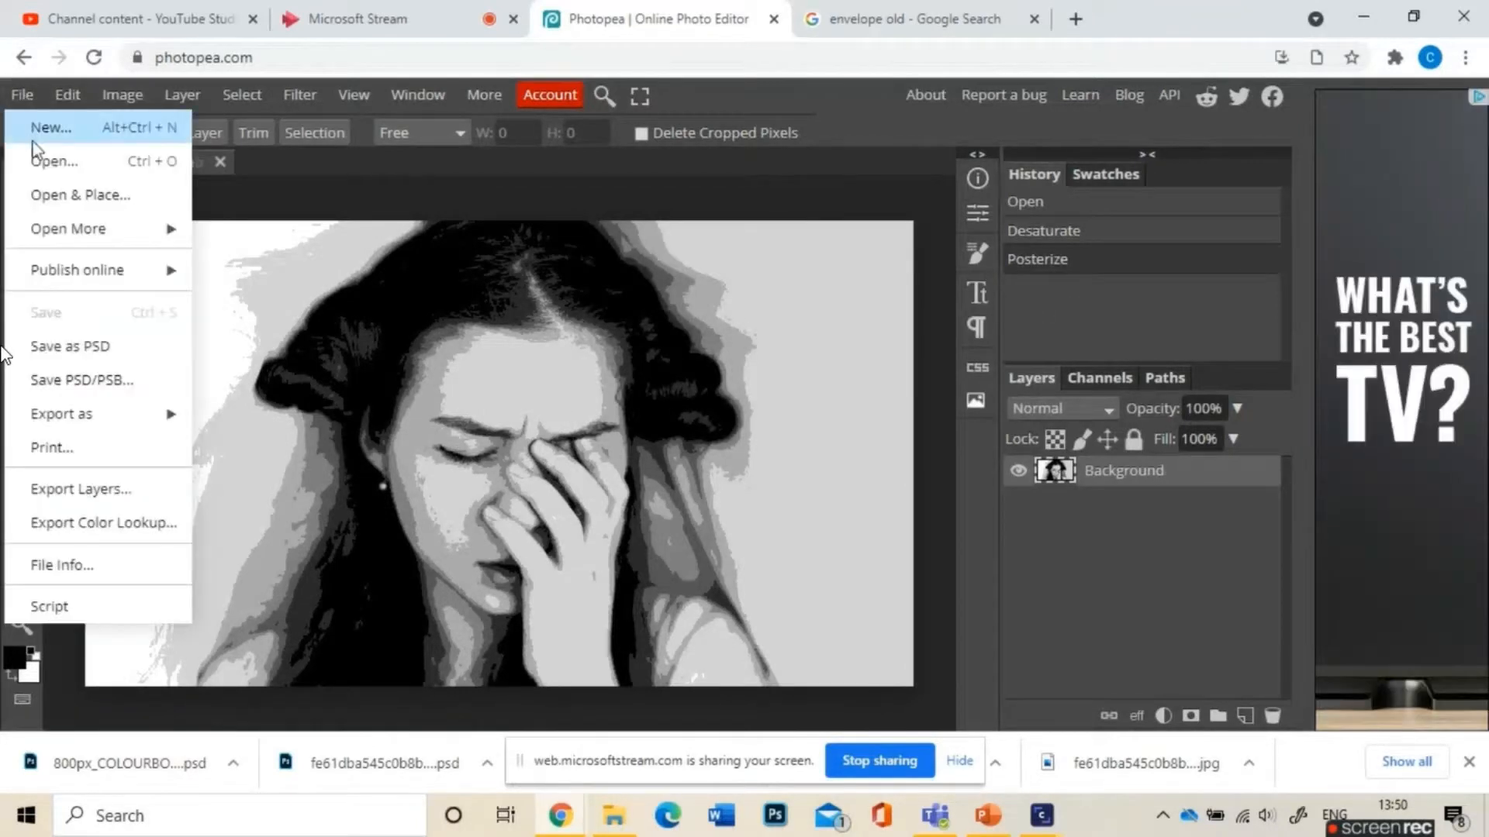
left_click(43, 161)
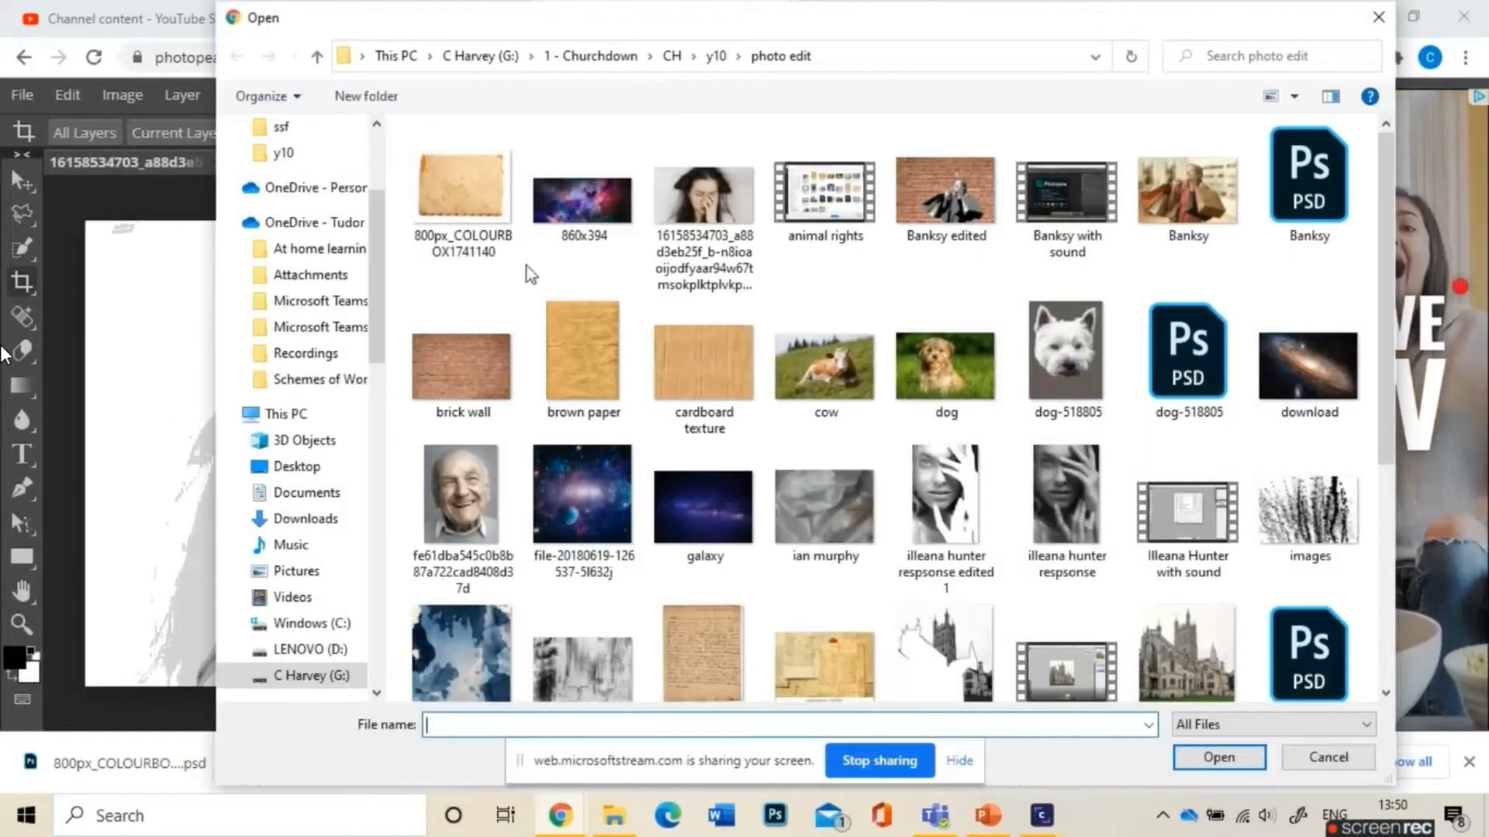
left_click(698, 368)
double_click(692, 387)
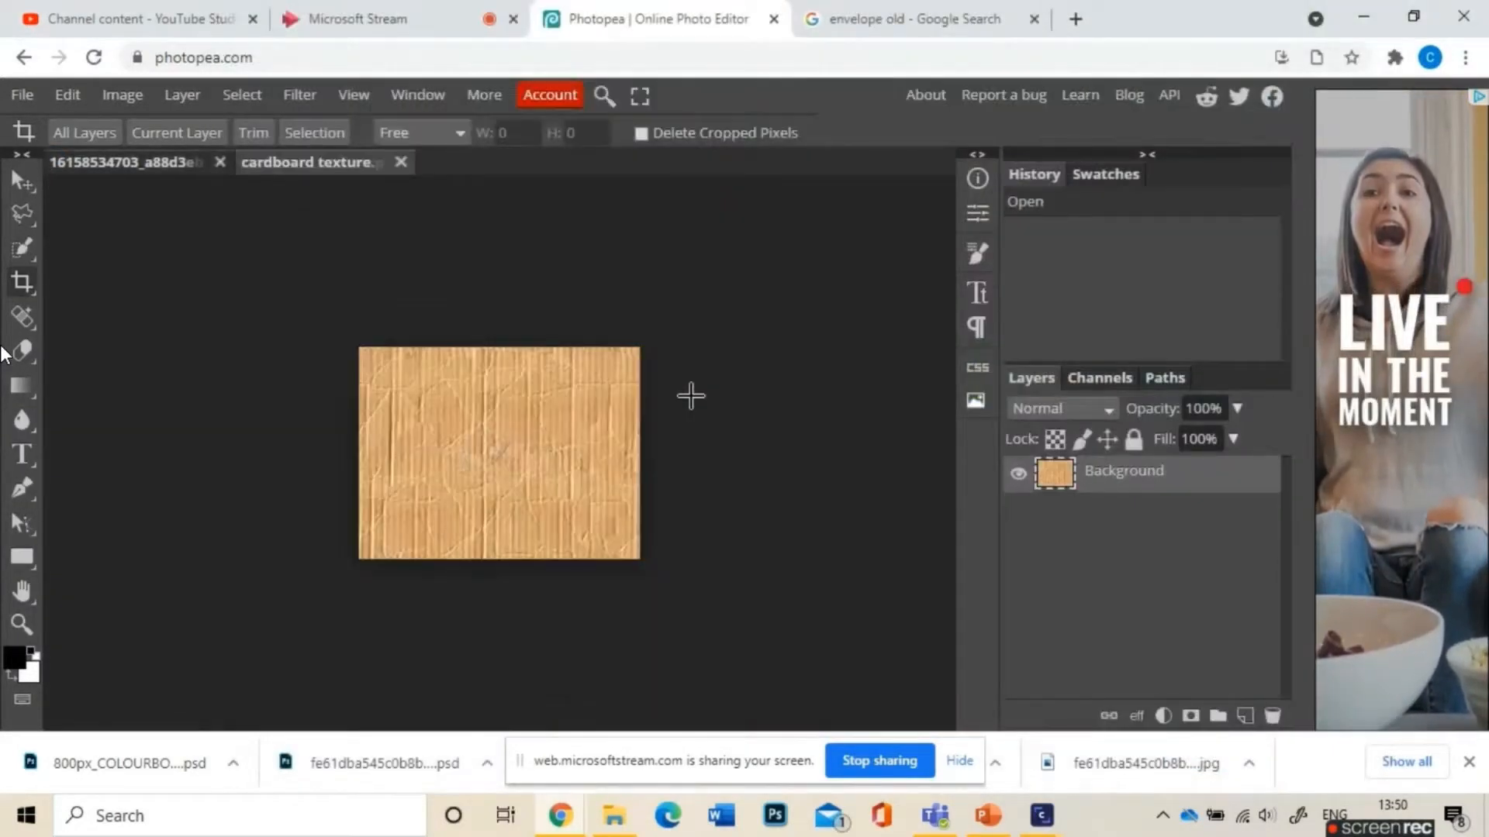
left_click_drag(1132, 472, 171, 154)
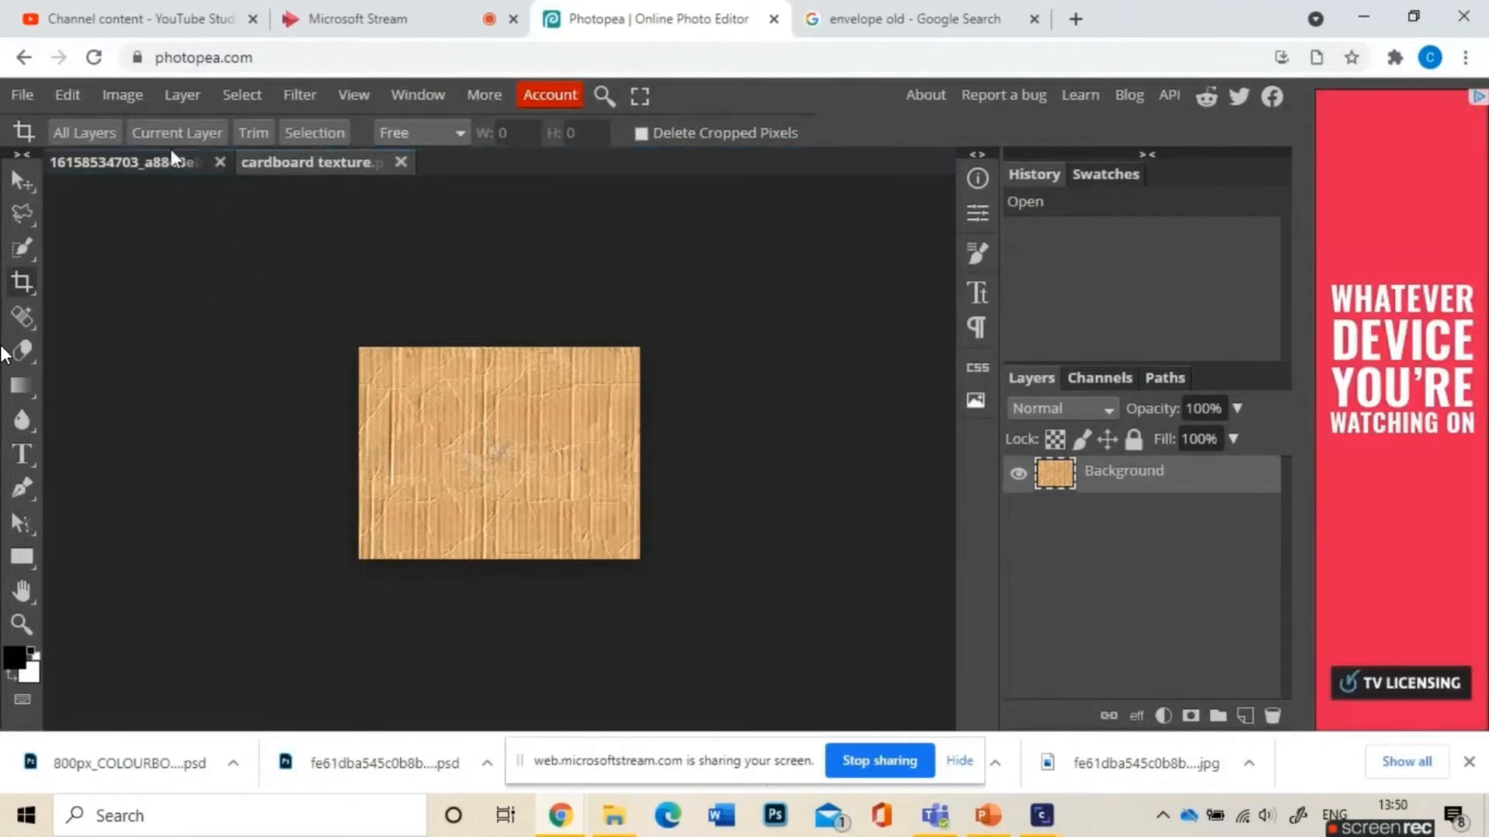
left_click_drag(1170, 490, 169, 166)
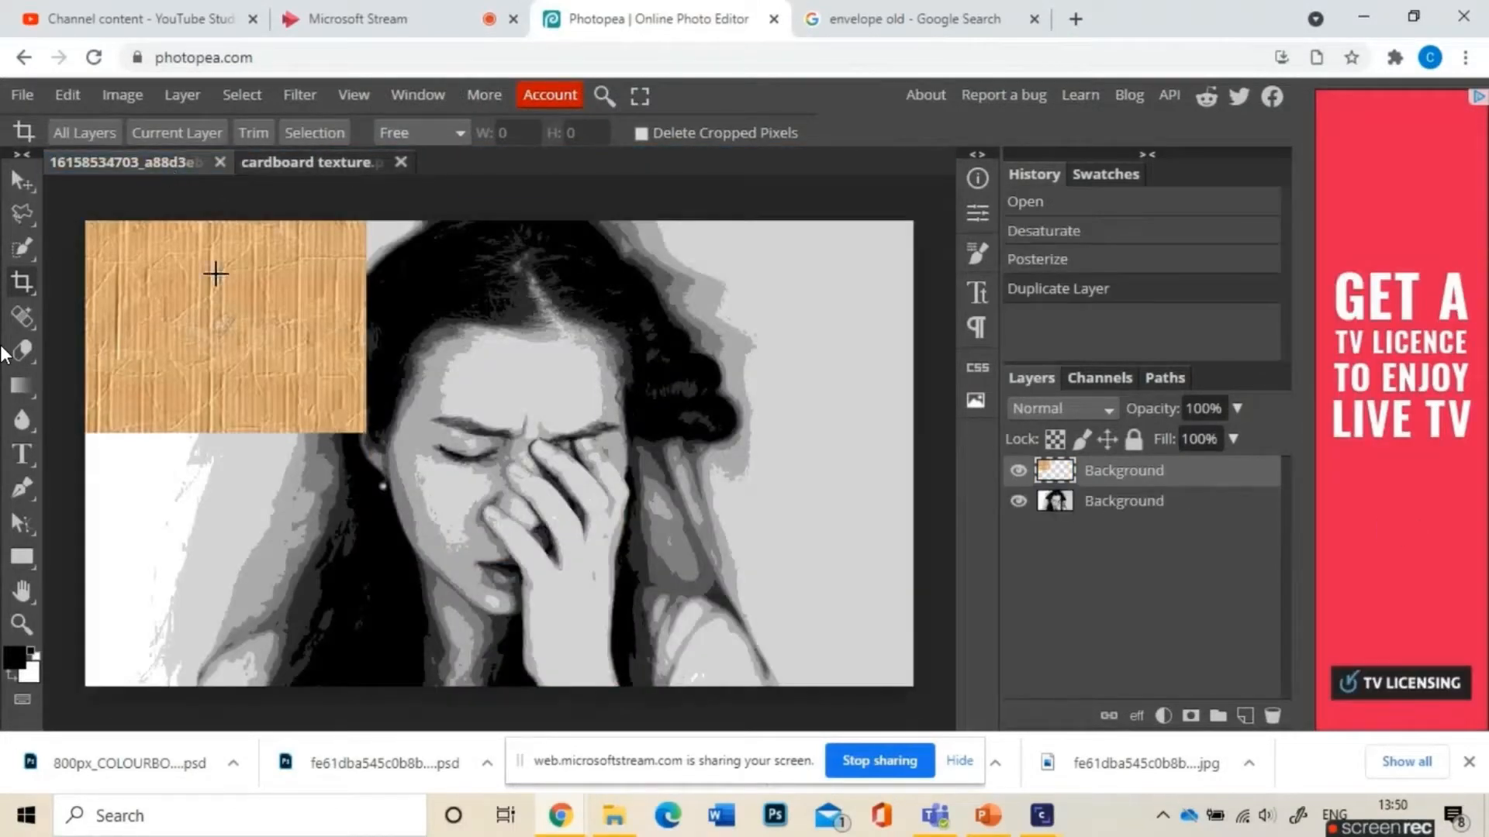
Step: Stretch the cardboard layer over the whole portrait with Free Transform, about 319% wide and 230% high, and delete that layer
left_click(76, 96)
mouse_move(122, 95)
mouse_move(68, 95)
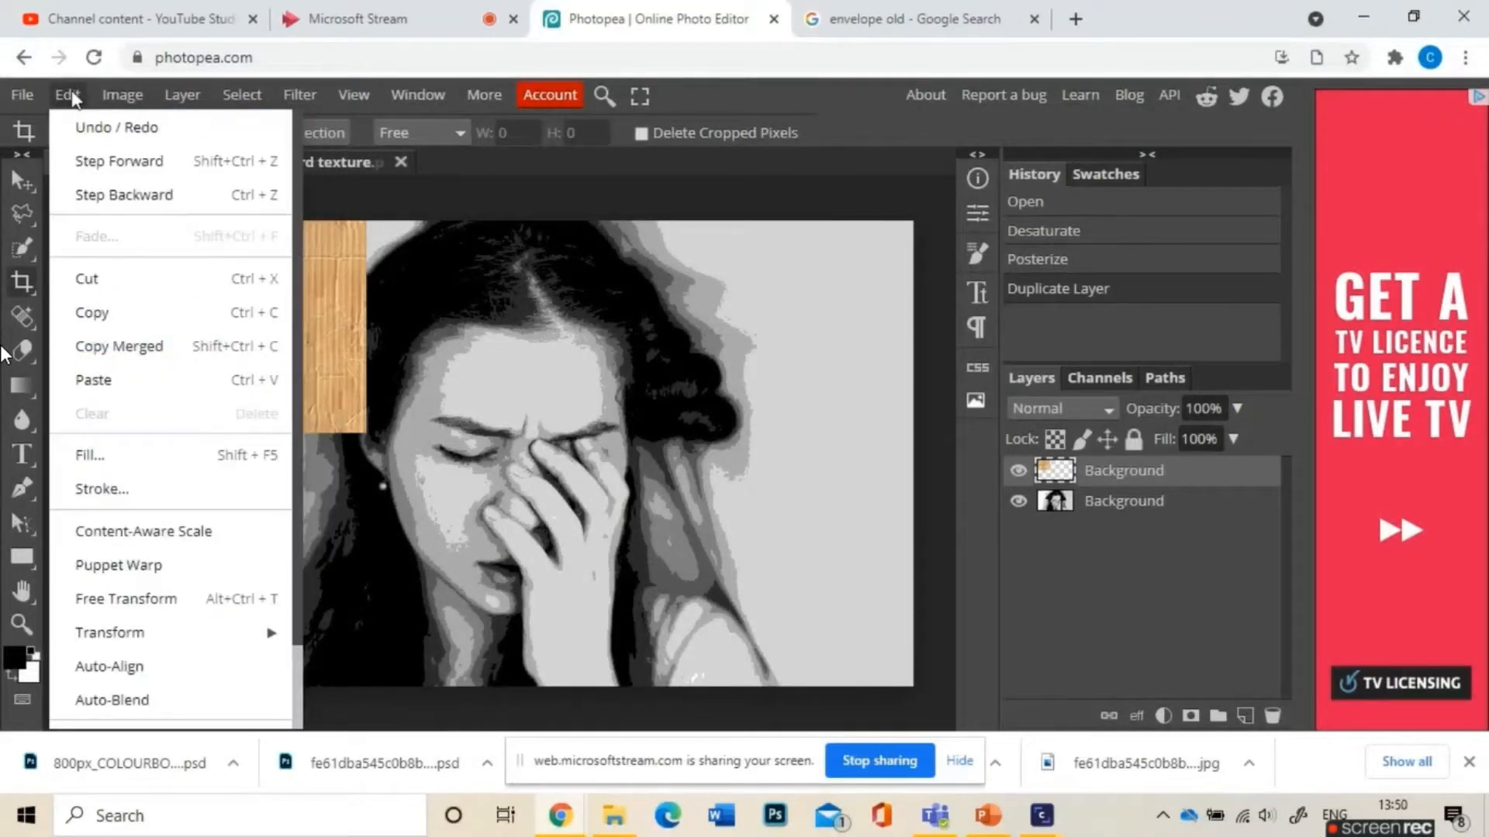
left_click(124, 597)
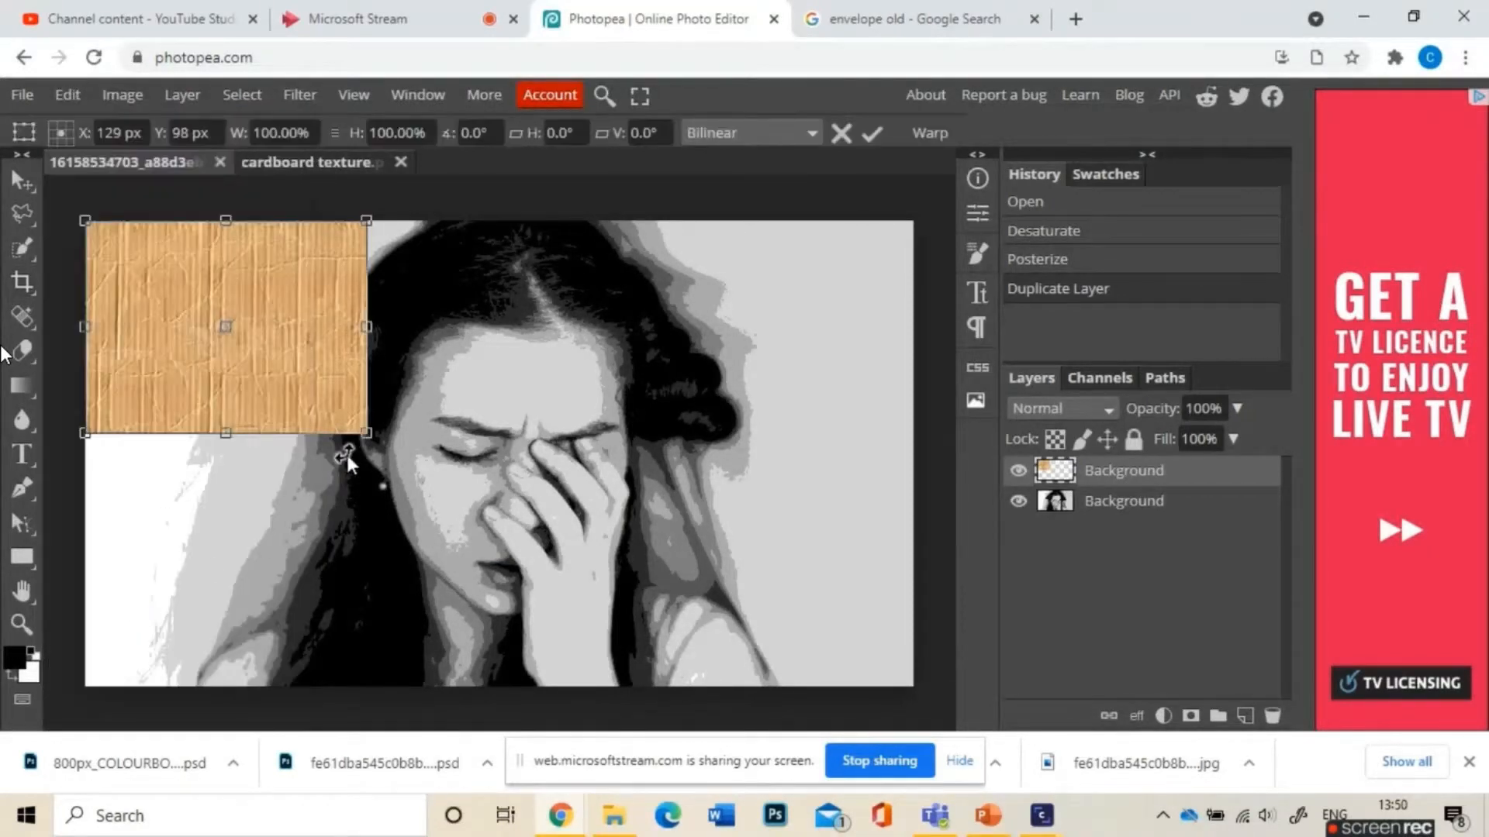
left_click_drag(360, 434, 980, 708)
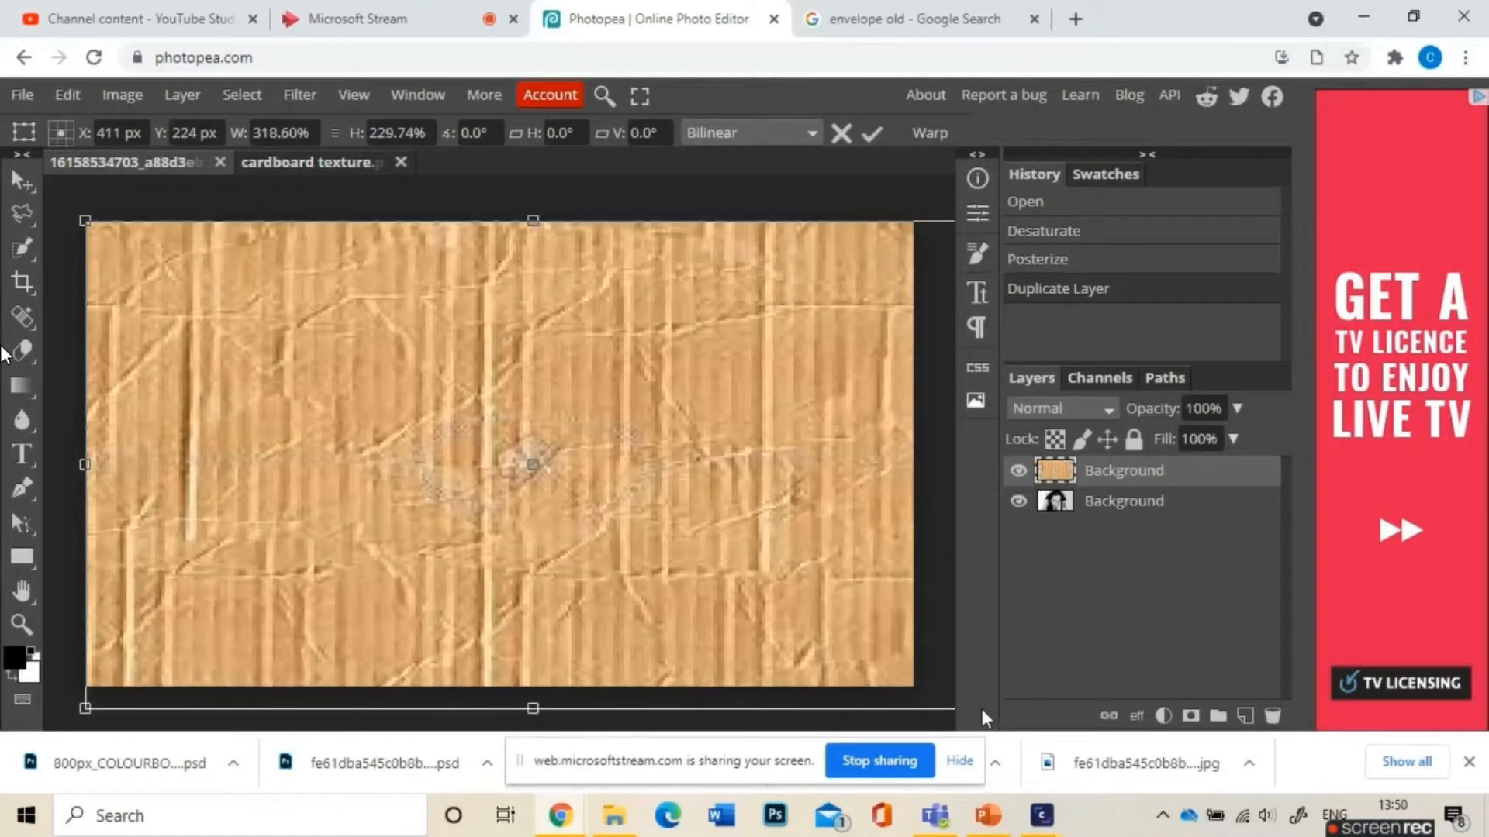
key("Return")
key("Delete")
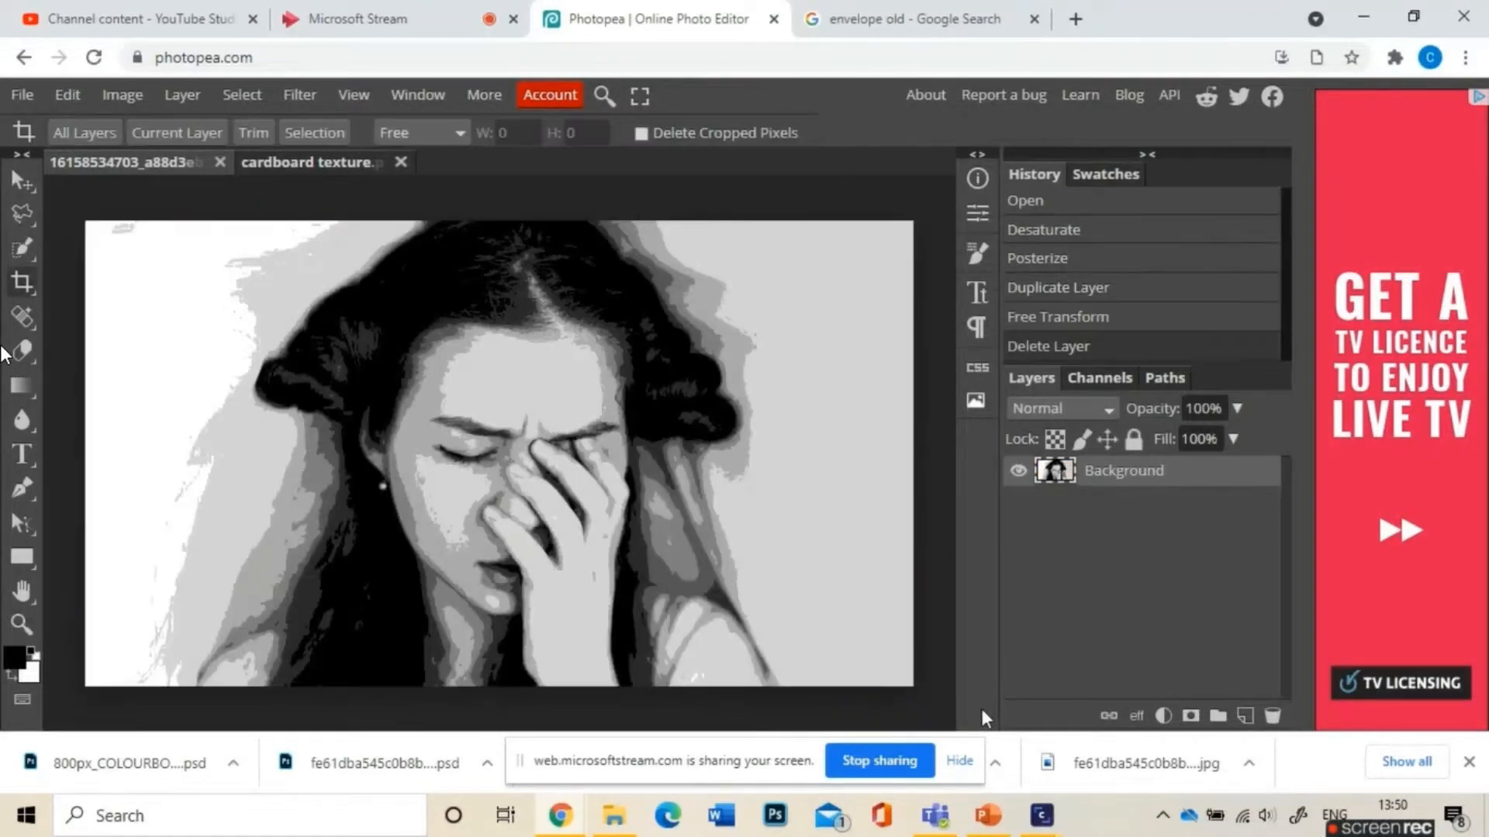
Step: Switch to Google Images and search for "cardboard texture"
left_click(830, 11)
triple_click(684, 109)
type("c")
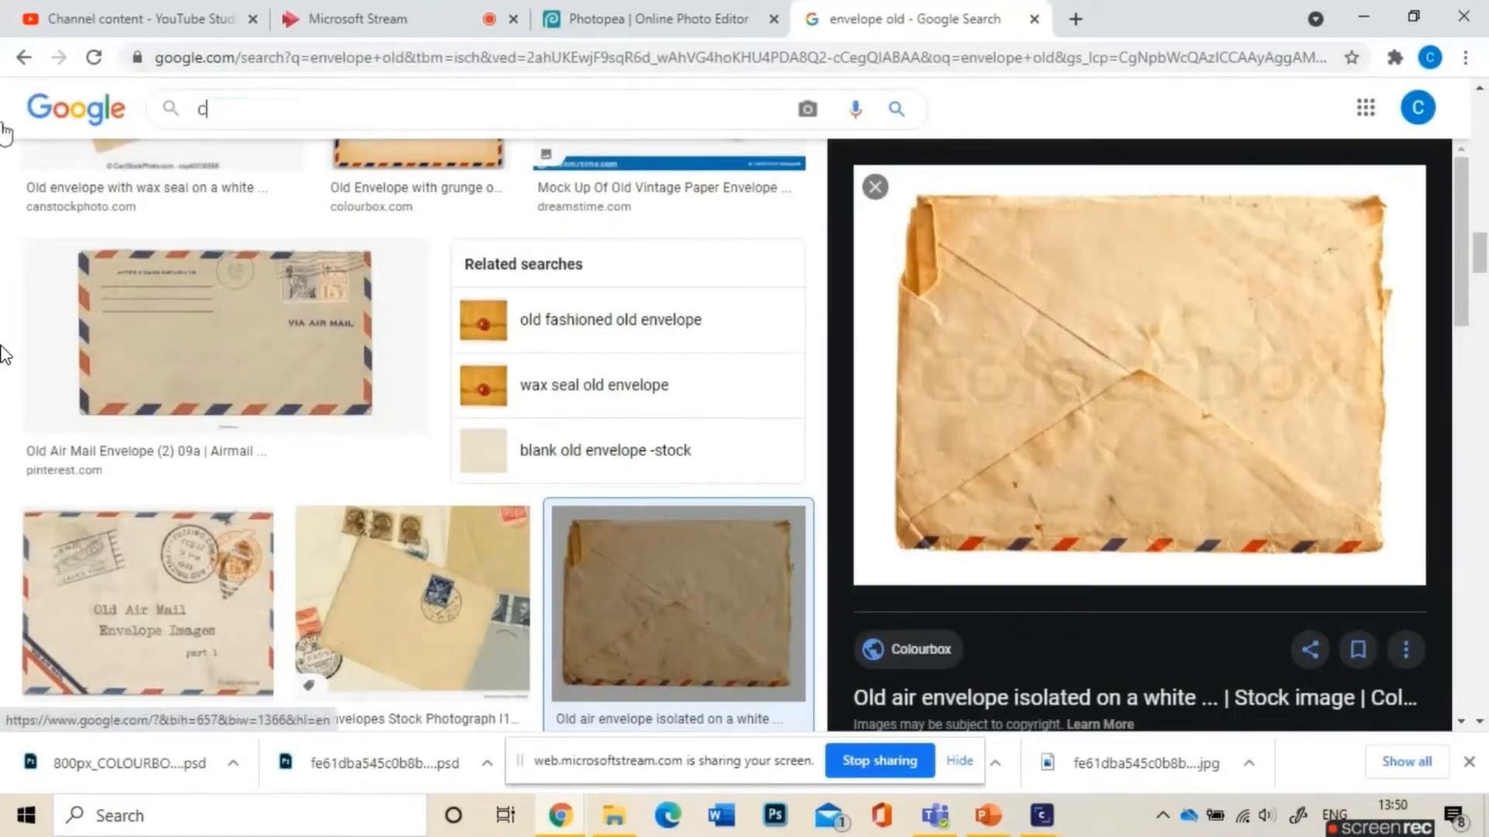
type("ardboard")
key("Return")
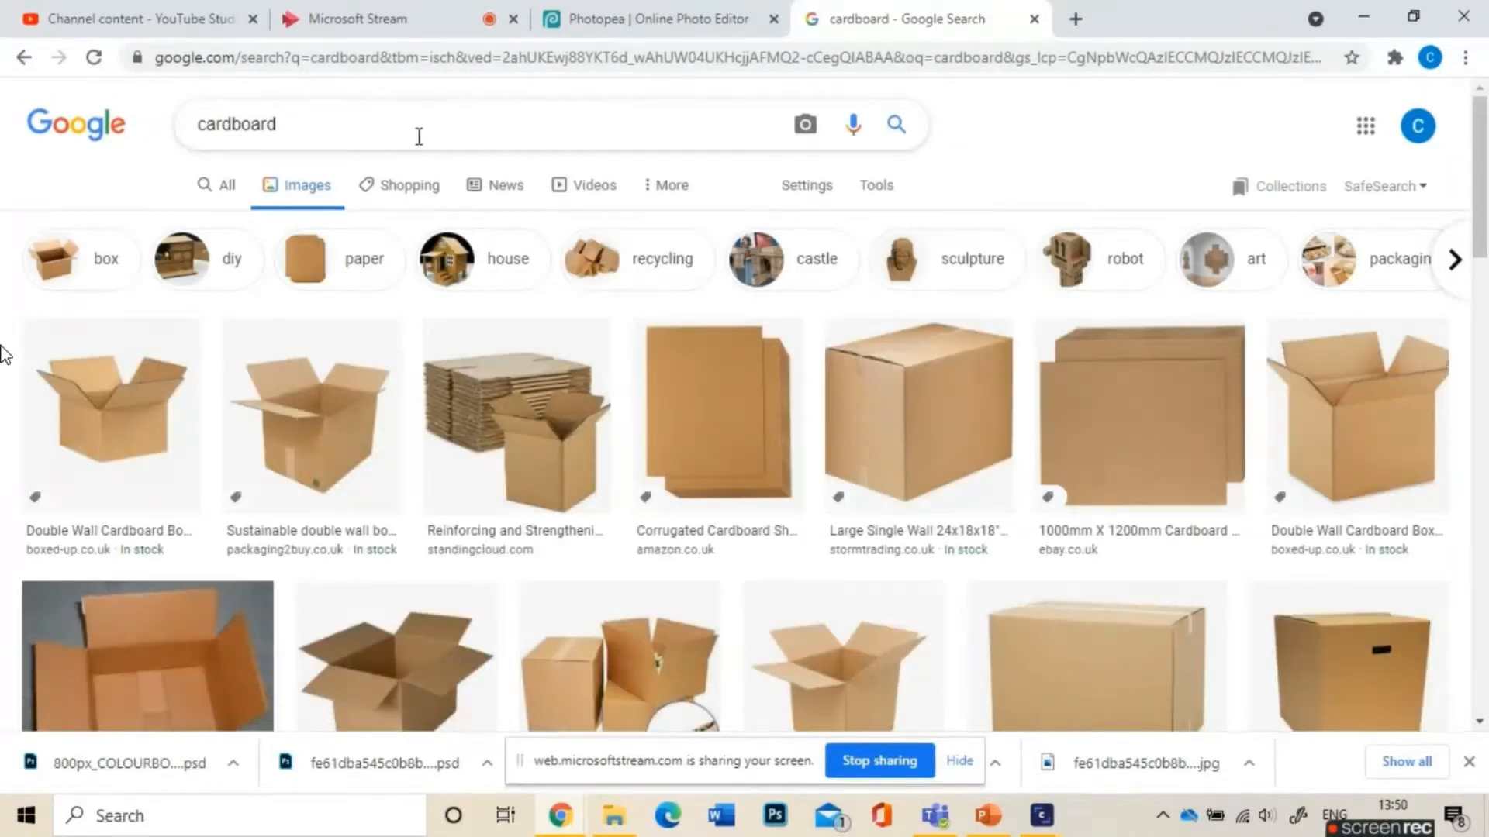
left_click(419, 136)
key("Down")
key("Return")
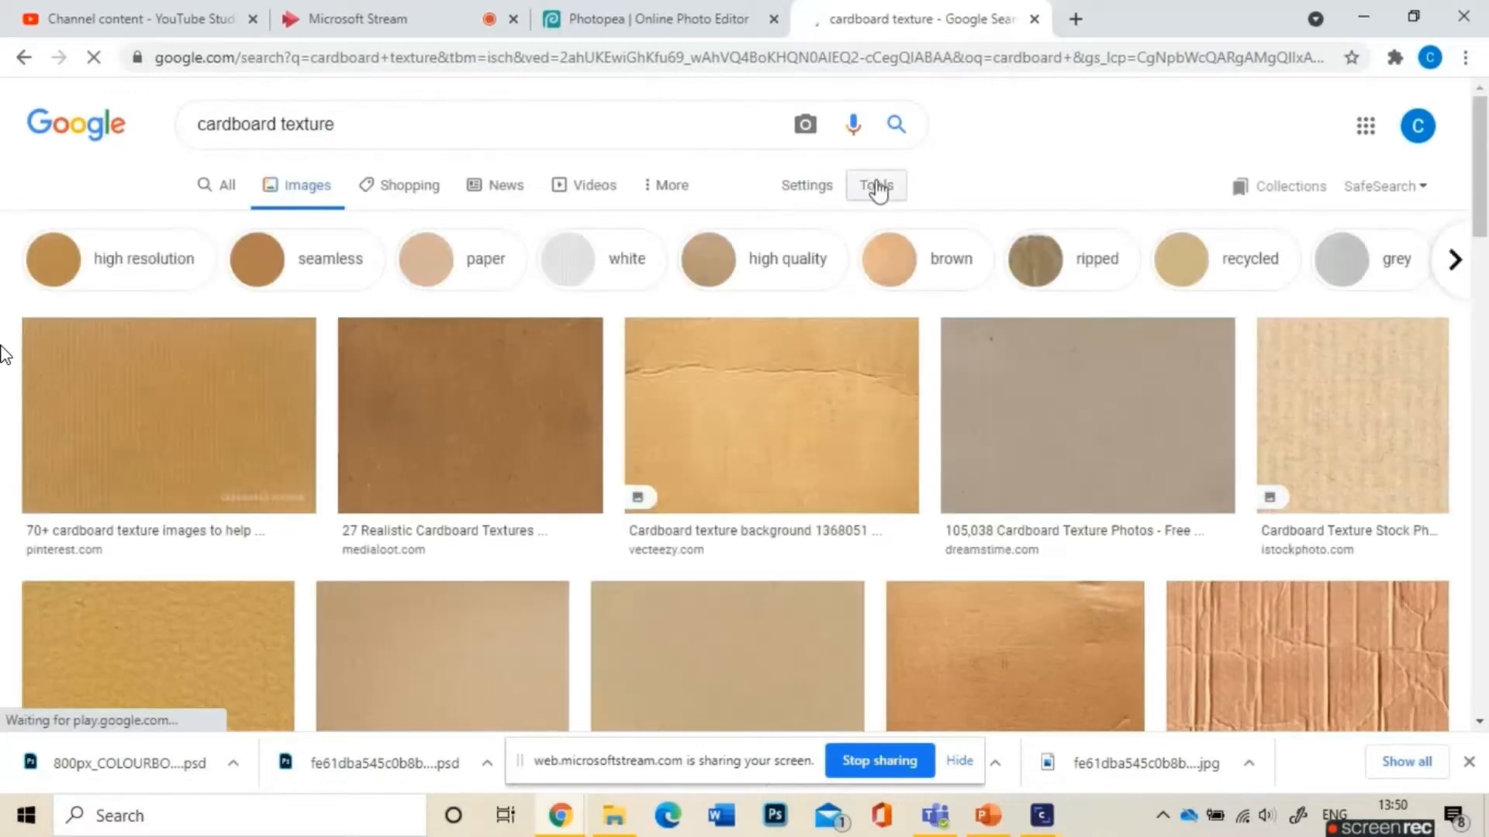
Step: Limit the cardboard texture image results to the Large size
left_click(877, 187)
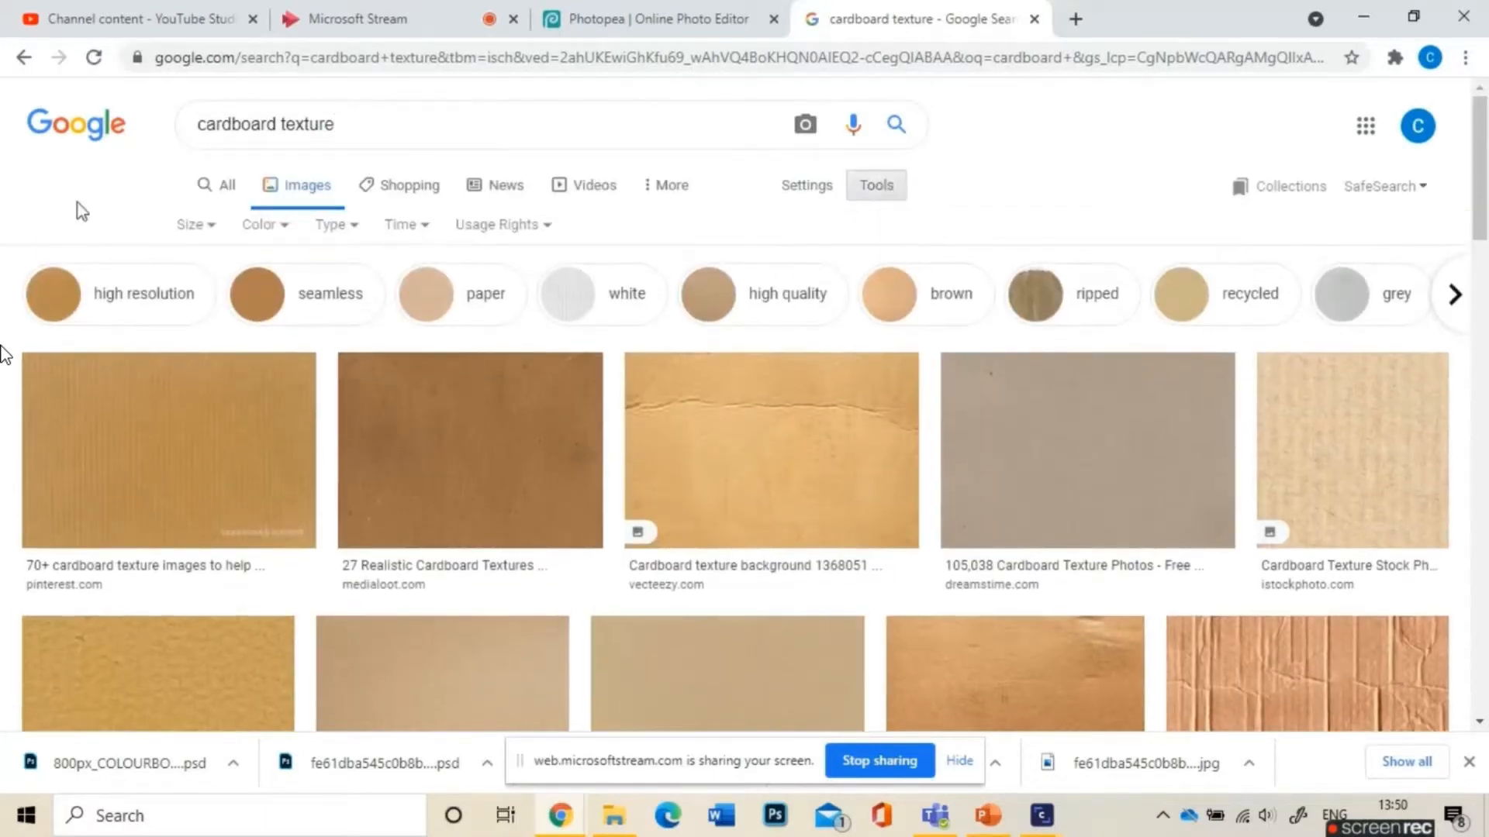
left_click(218, 231)
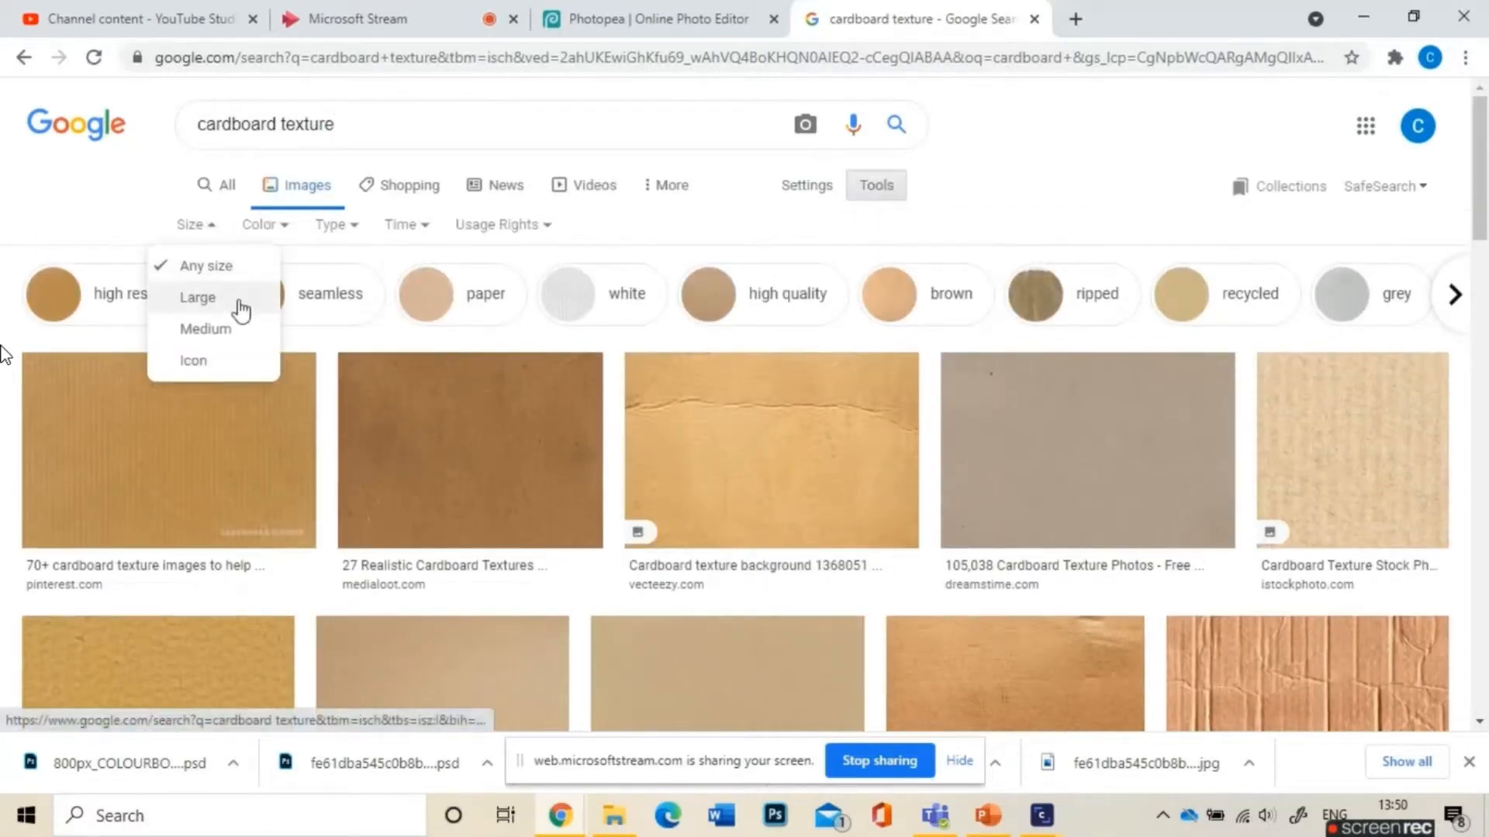
left_click(237, 301)
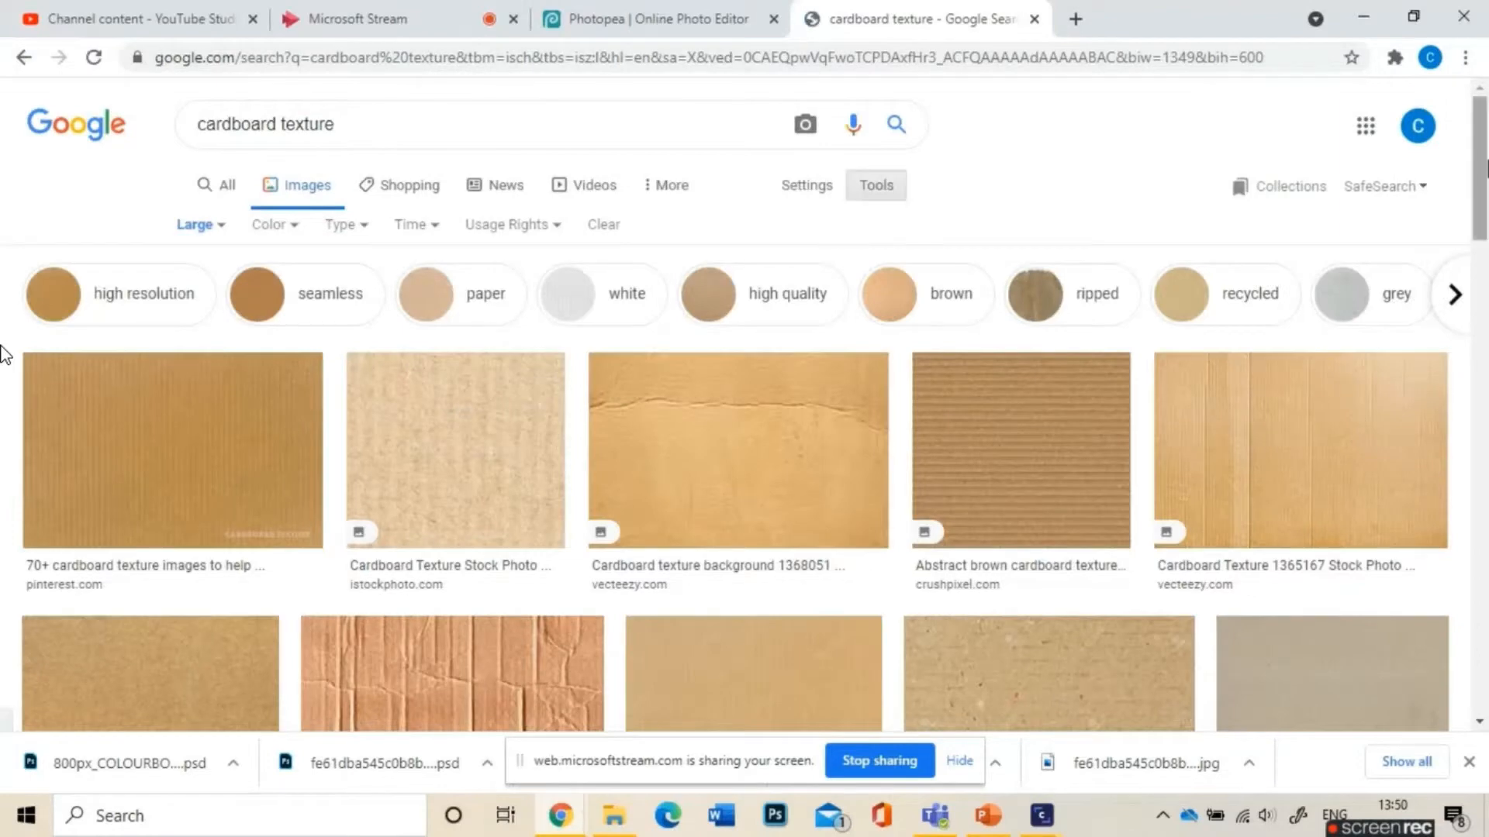
Step: Save the creased Seamless cardboard texture background image from Crushpixel to the computer
left_click_drag(1484, 163, 1486, 241)
left_click(406, 425)
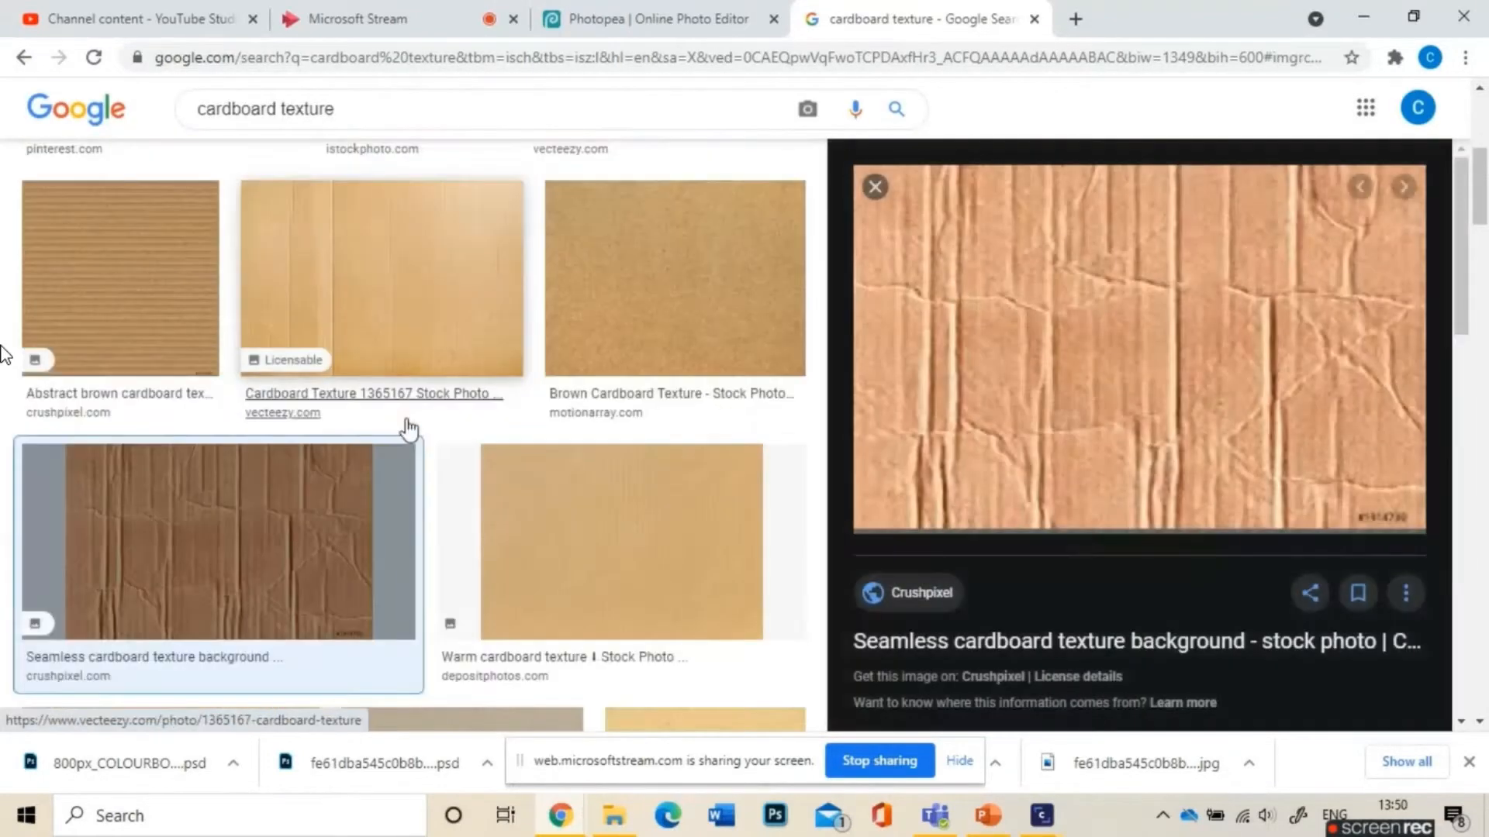
right_click(1154, 370)
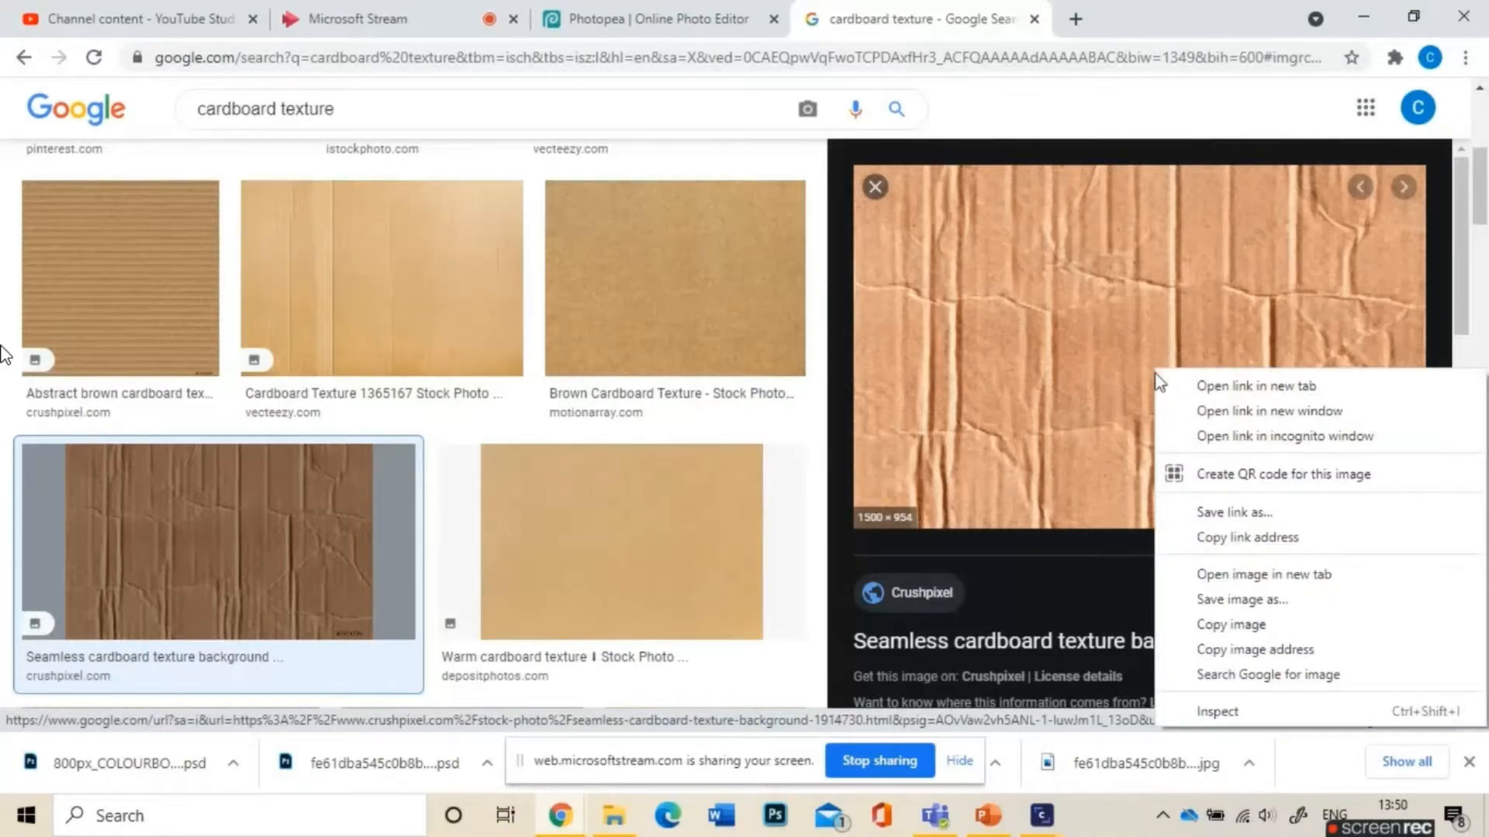
left_click(1270, 623)
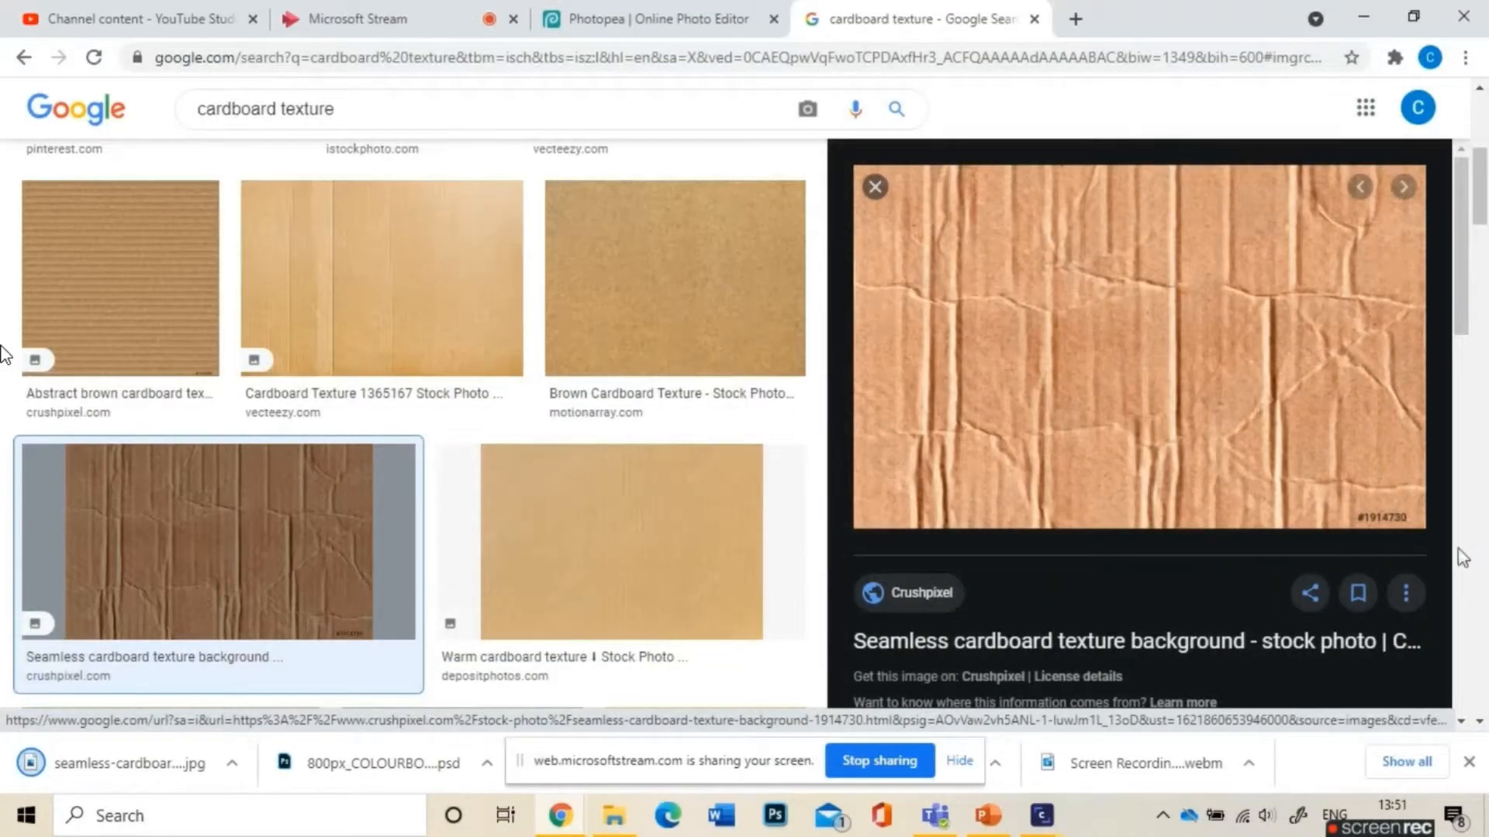
Step: Save the related 123RF image of corrugated cardboard with torn edges to the computer
scroll(1139, 427, "down", 5)
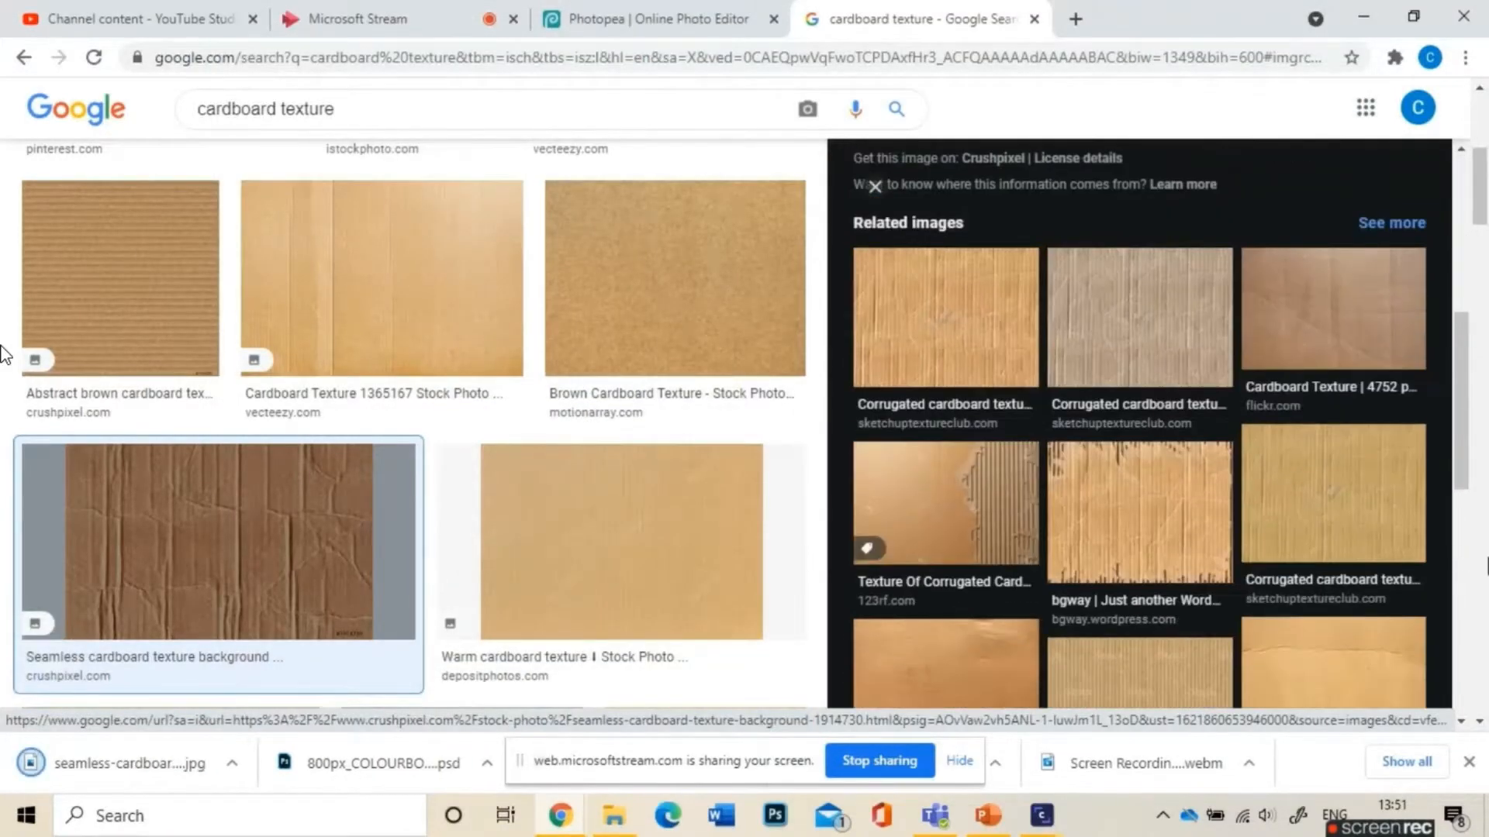
left_click(952, 523)
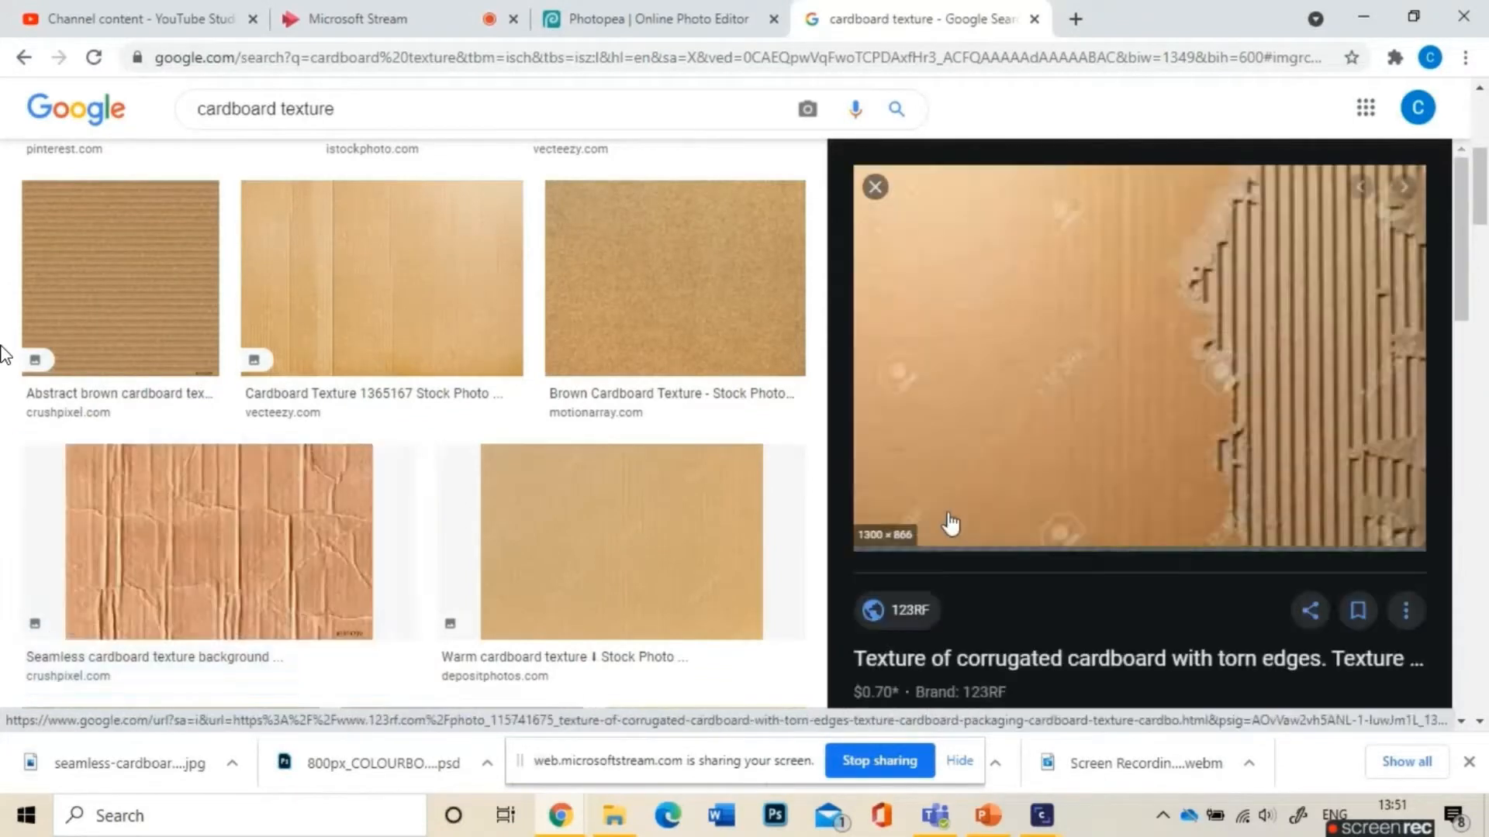
right_click(1035, 379)
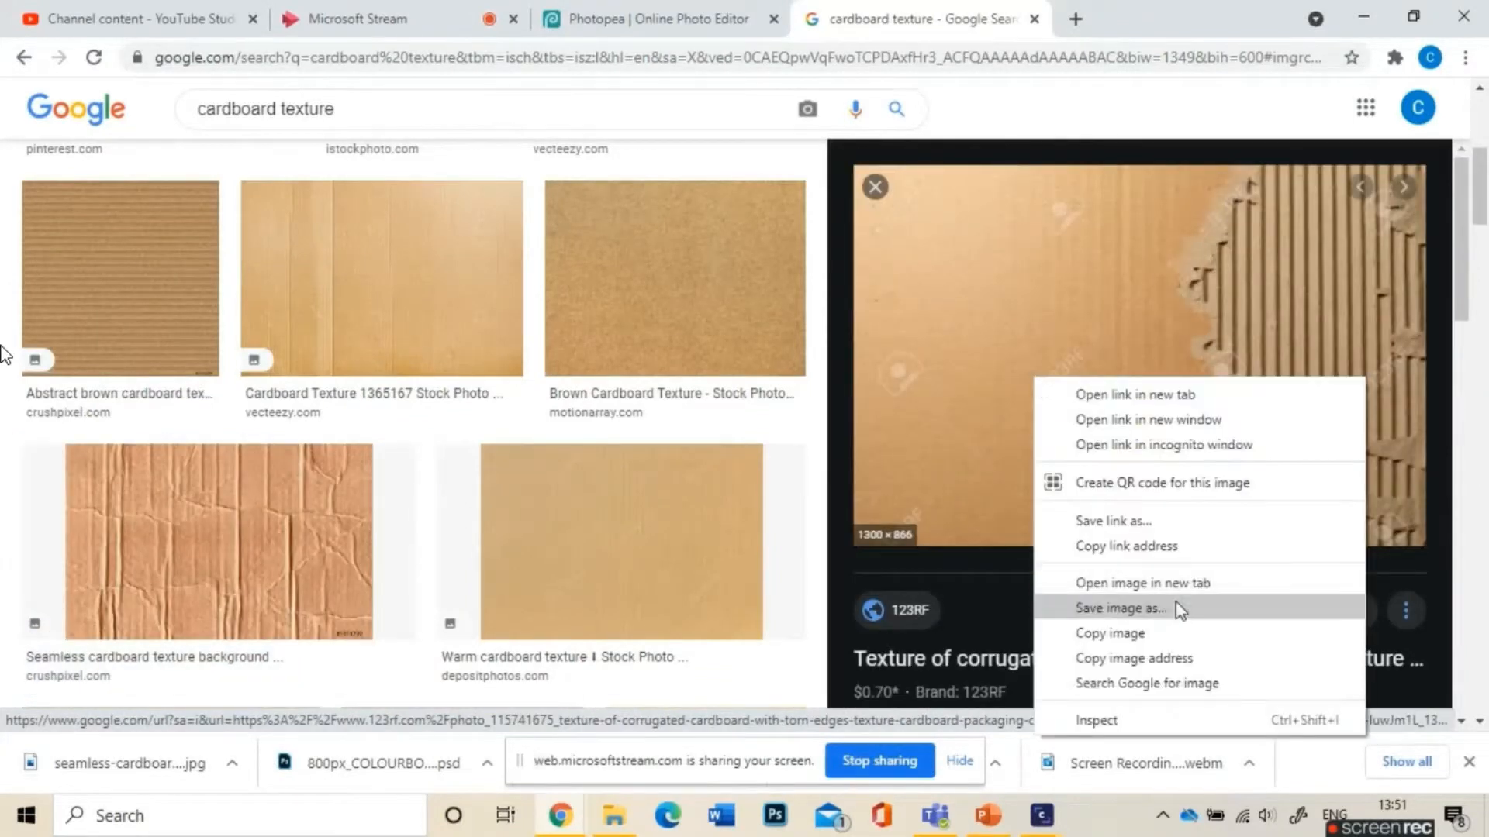
left_click(1180, 608)
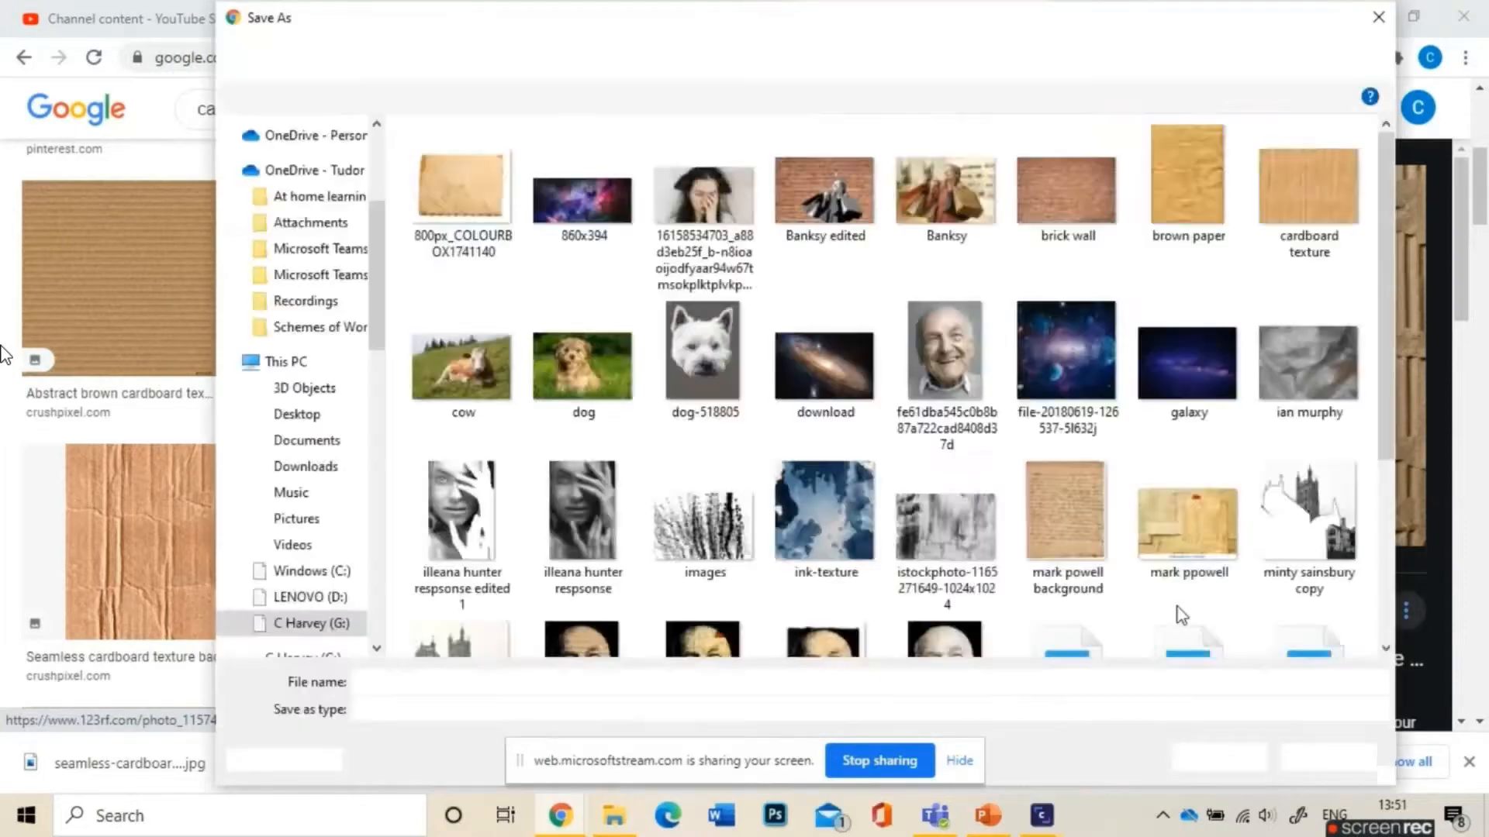
key("Return")
Step: Browse further cardboard textures and save the crumpled Free Cardboard Texture photo from FreeImages.com to the computer
left_click(1465, 540)
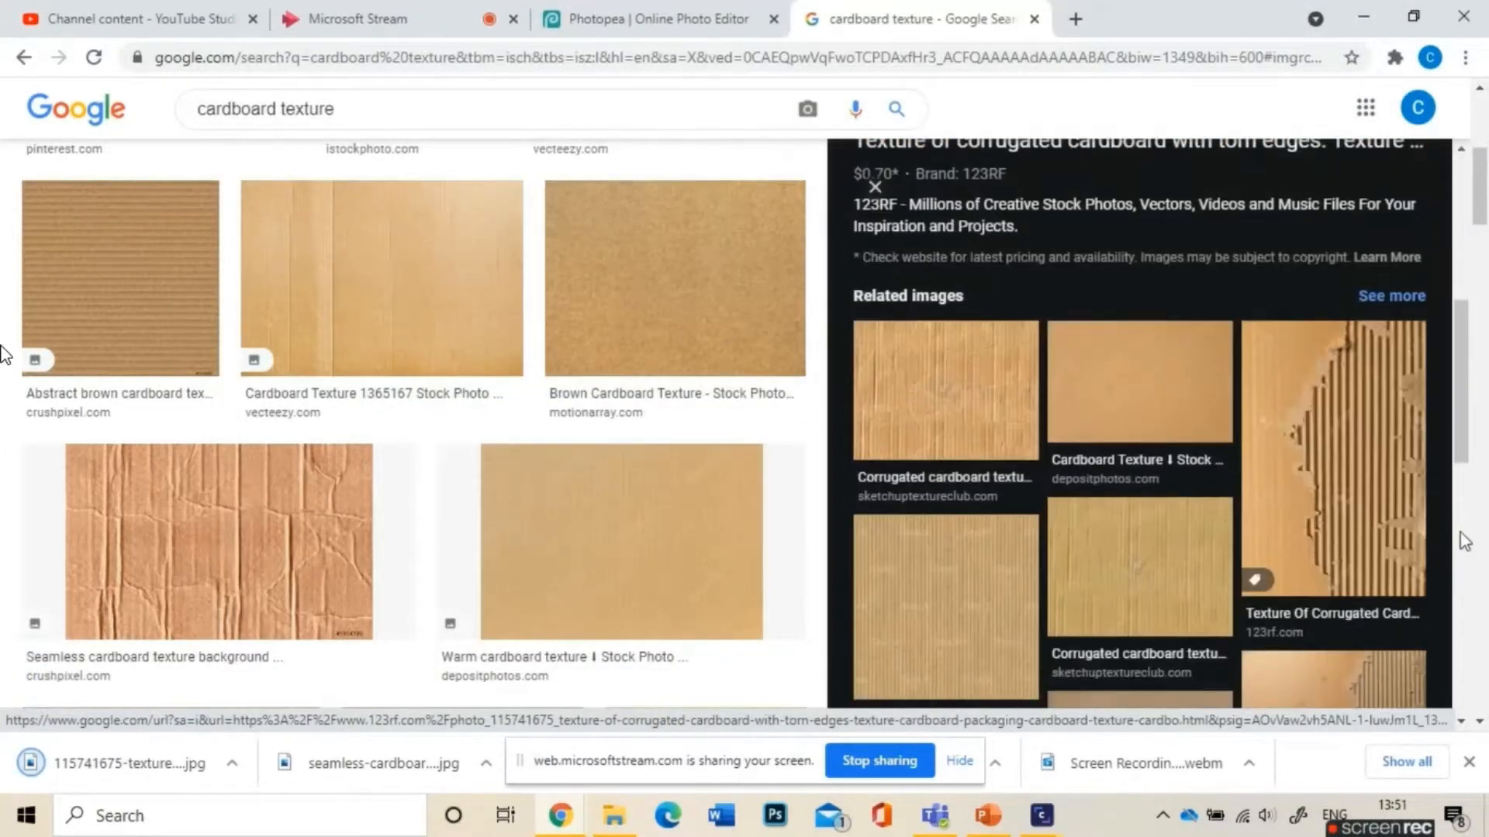
left_click(1354, 503)
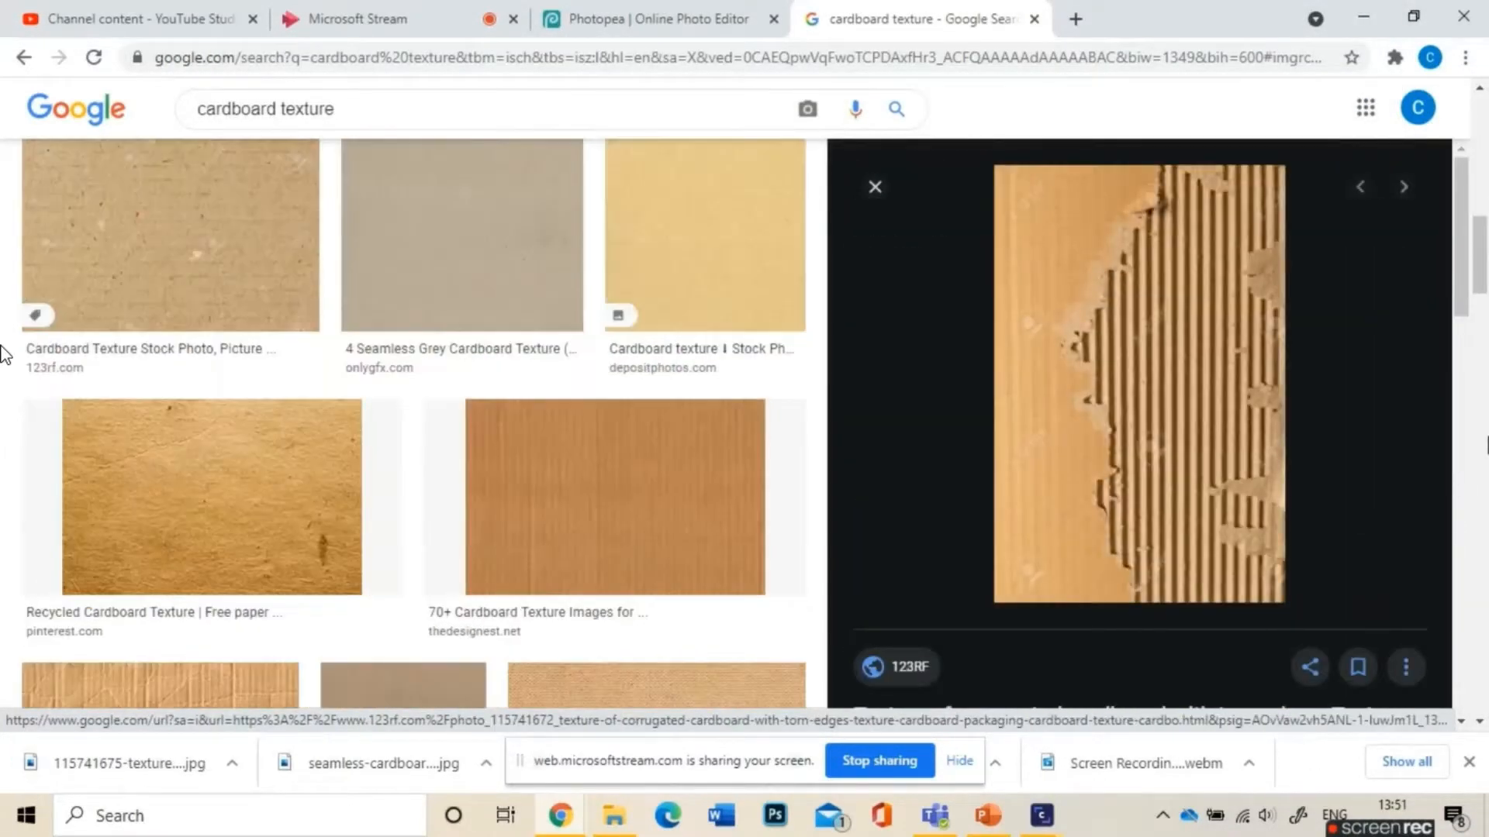
scroll(4, 353, "down", 5)
scroll(4, 353, "down", 10)
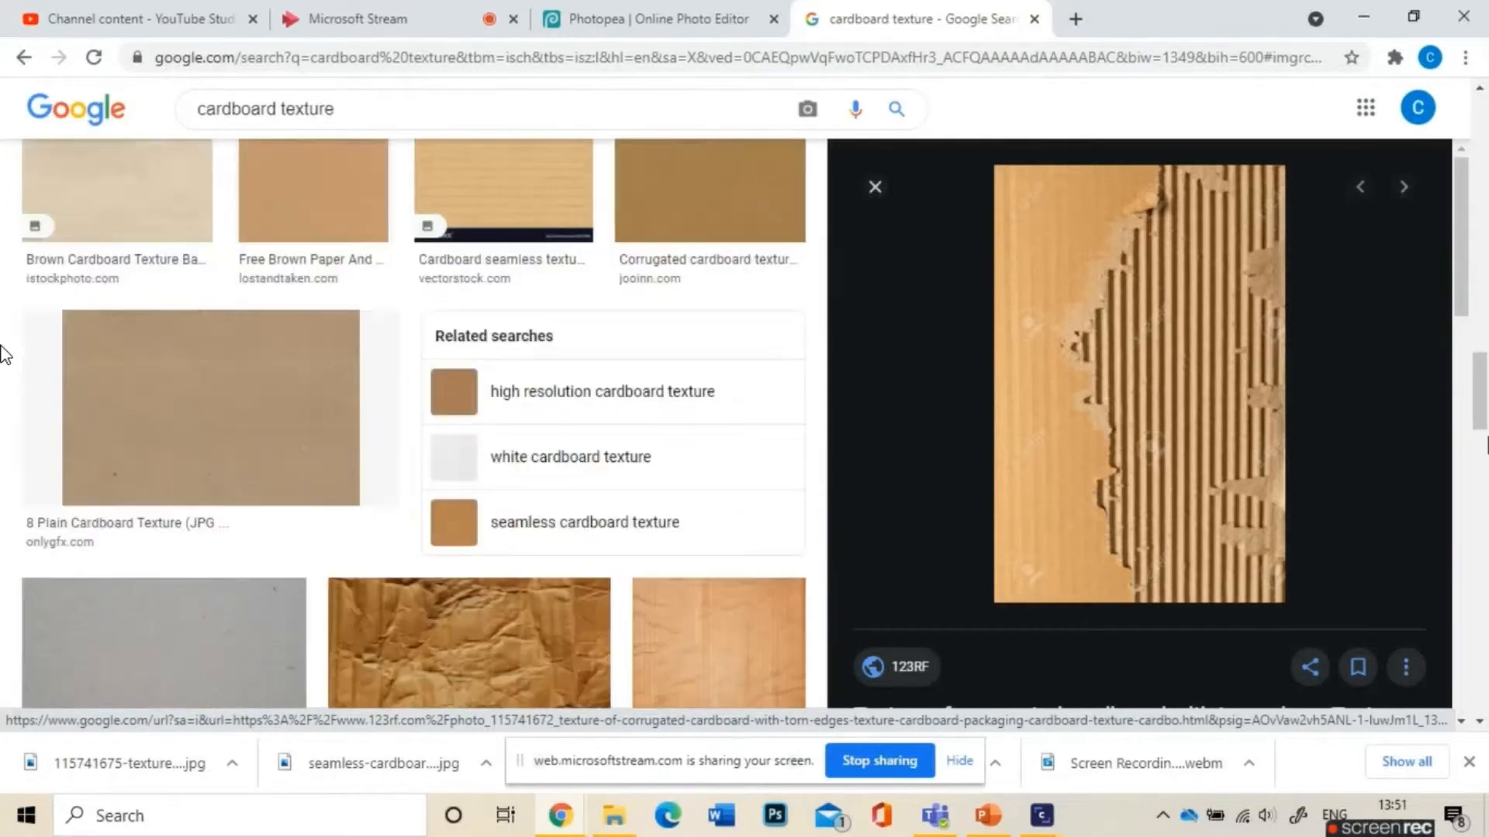
left_click(512, 194)
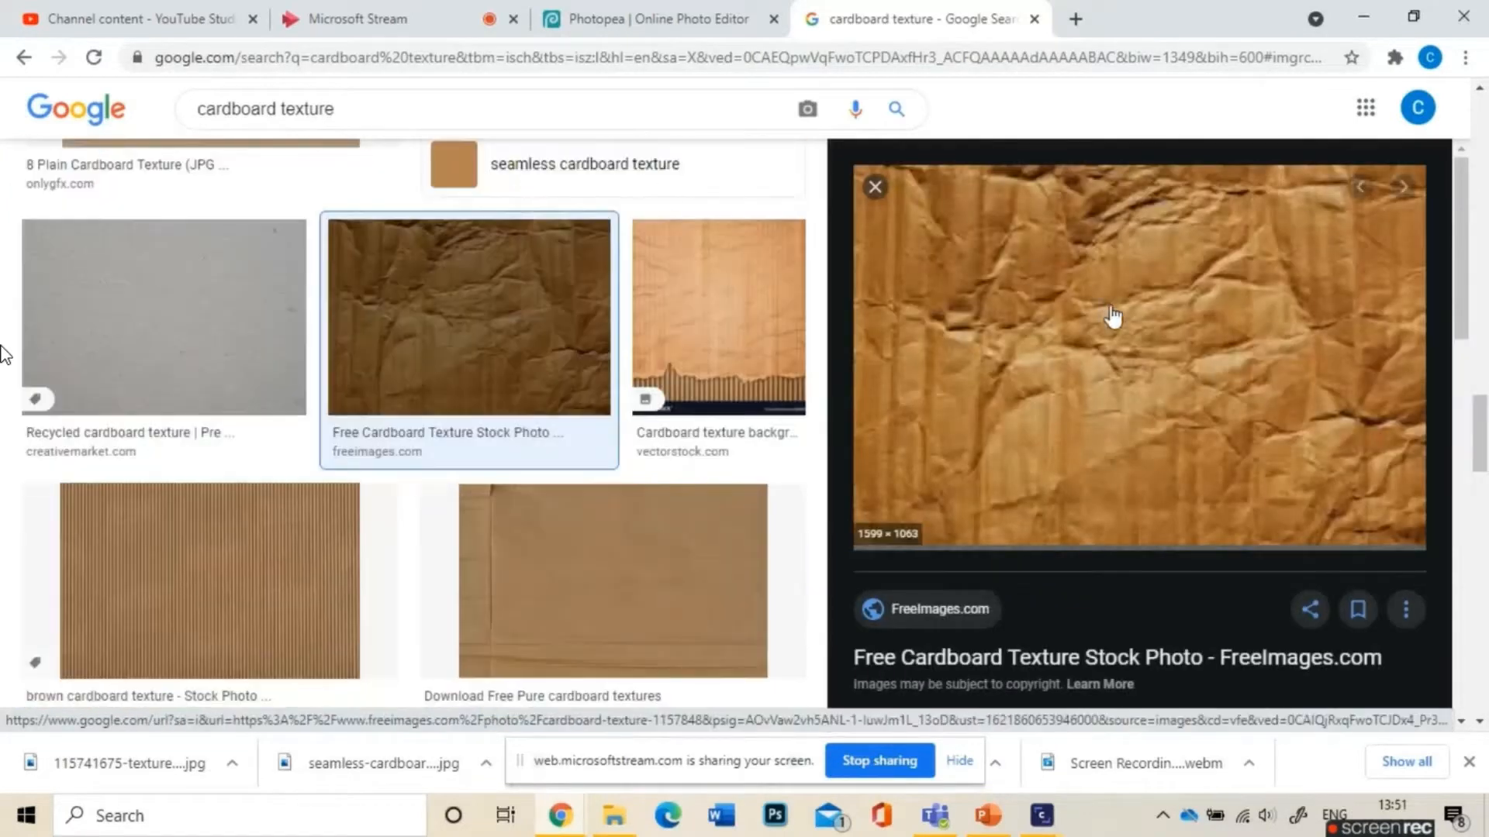
right_click(1111, 310)
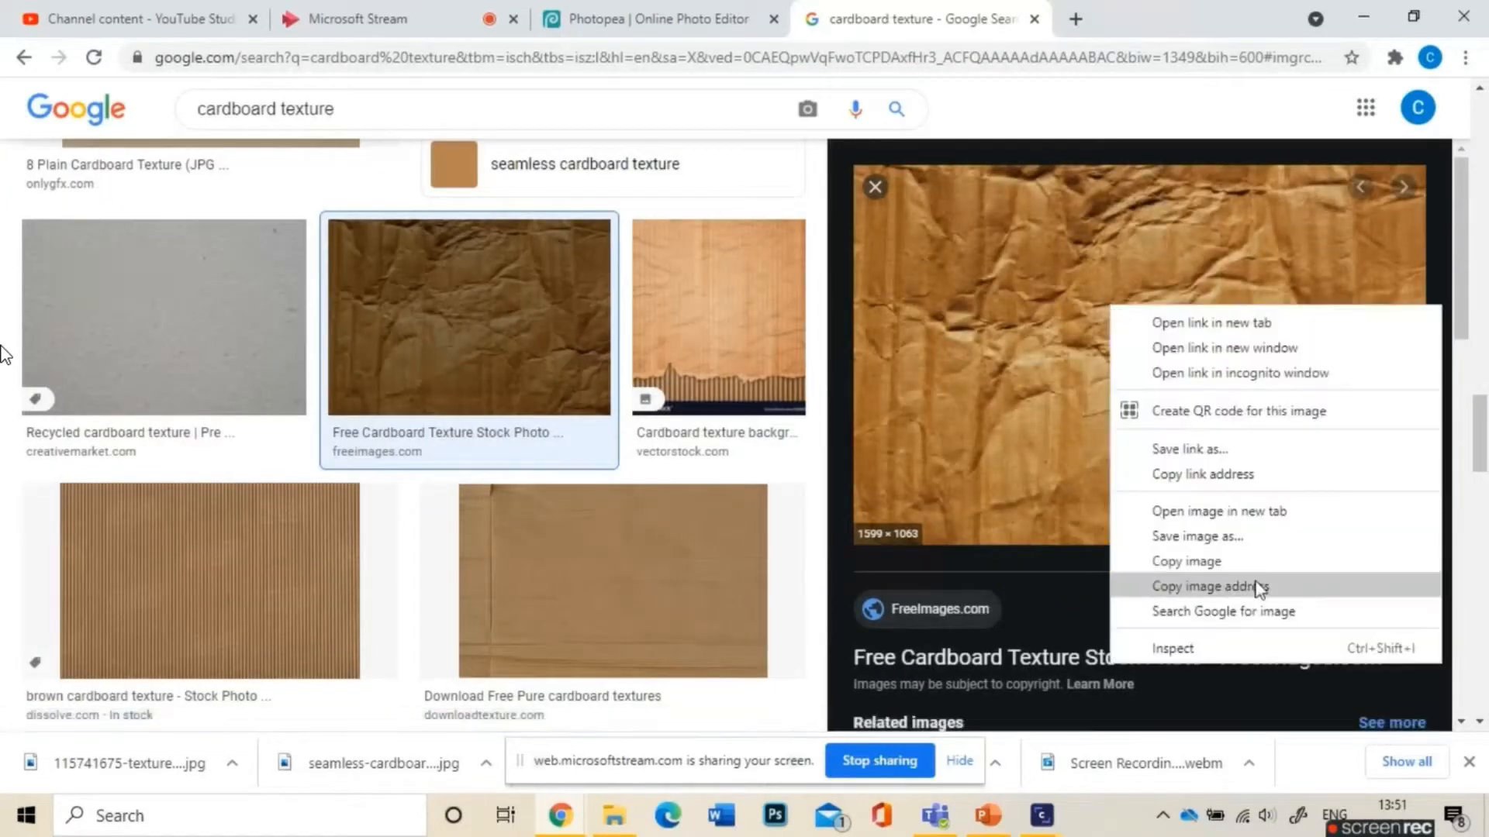
left_click(1267, 552)
right_click(1266, 534)
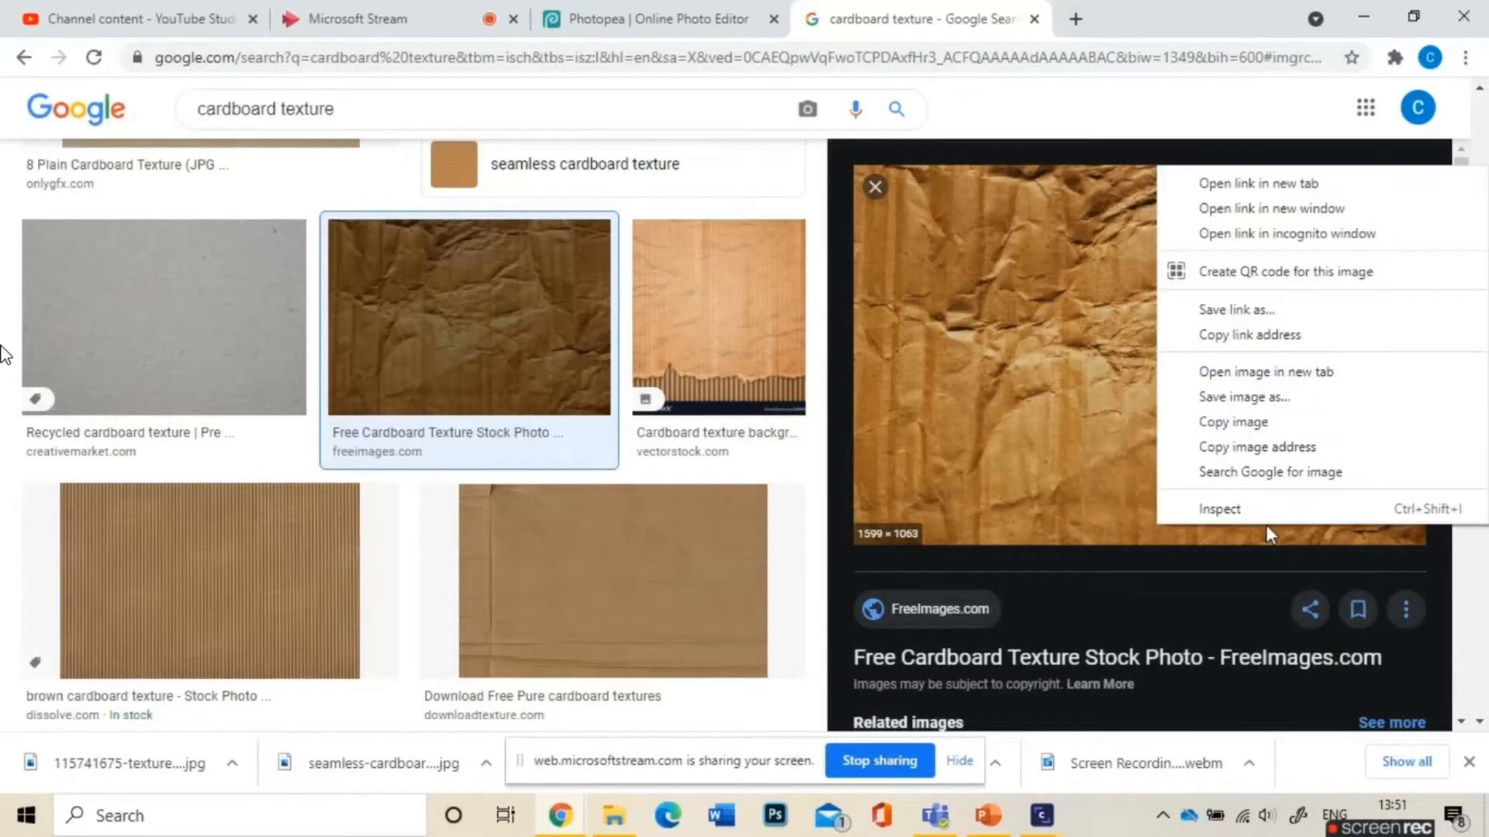
left_click(1323, 397)
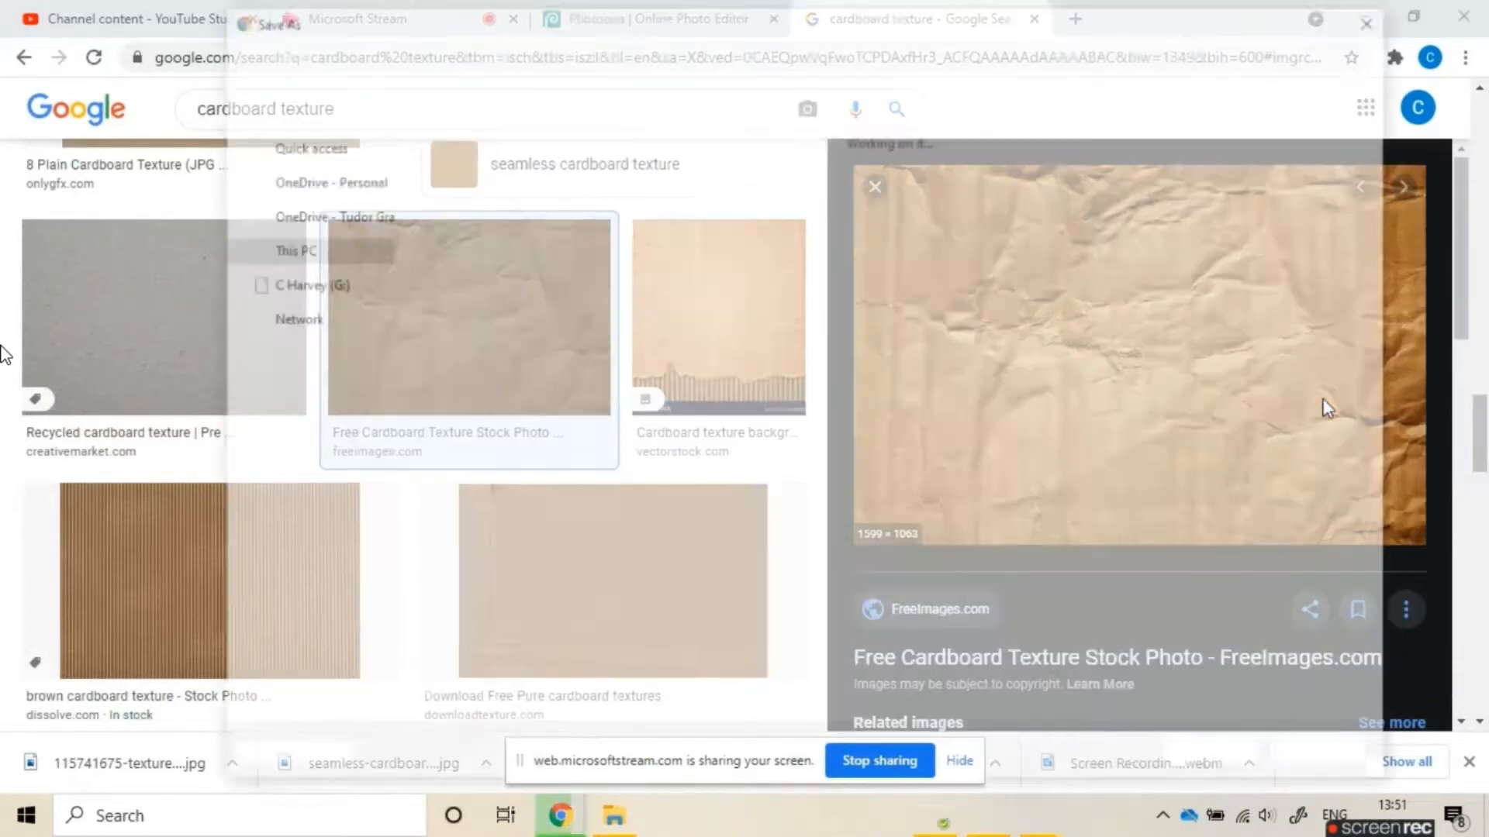
key("Return")
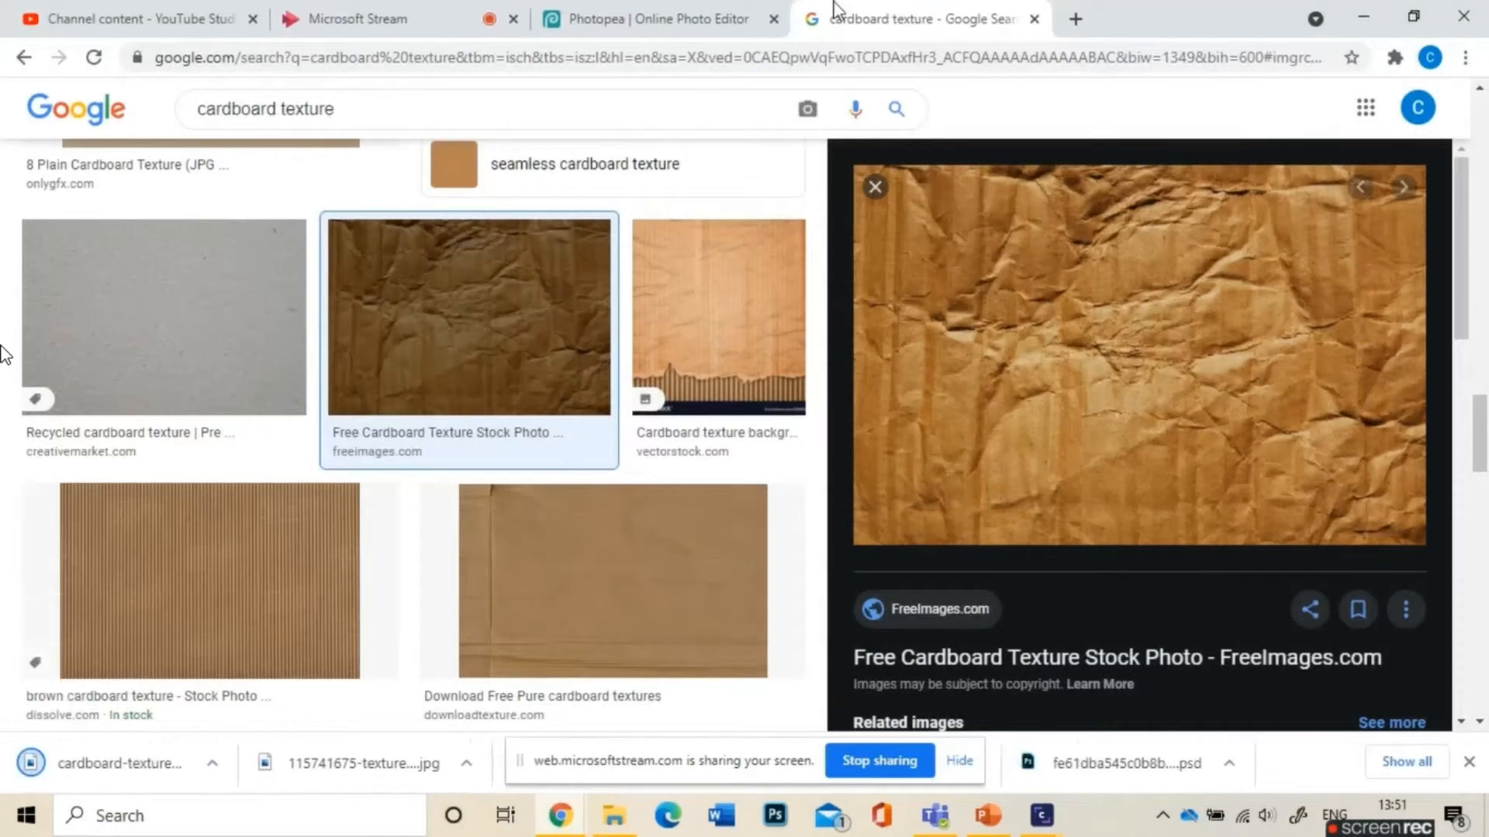
Step: Switch to Photopea and open the 115741675 corrugated cardboard image and the seamless cardboard texture
left_click(655, 14)
left_click(400, 162)
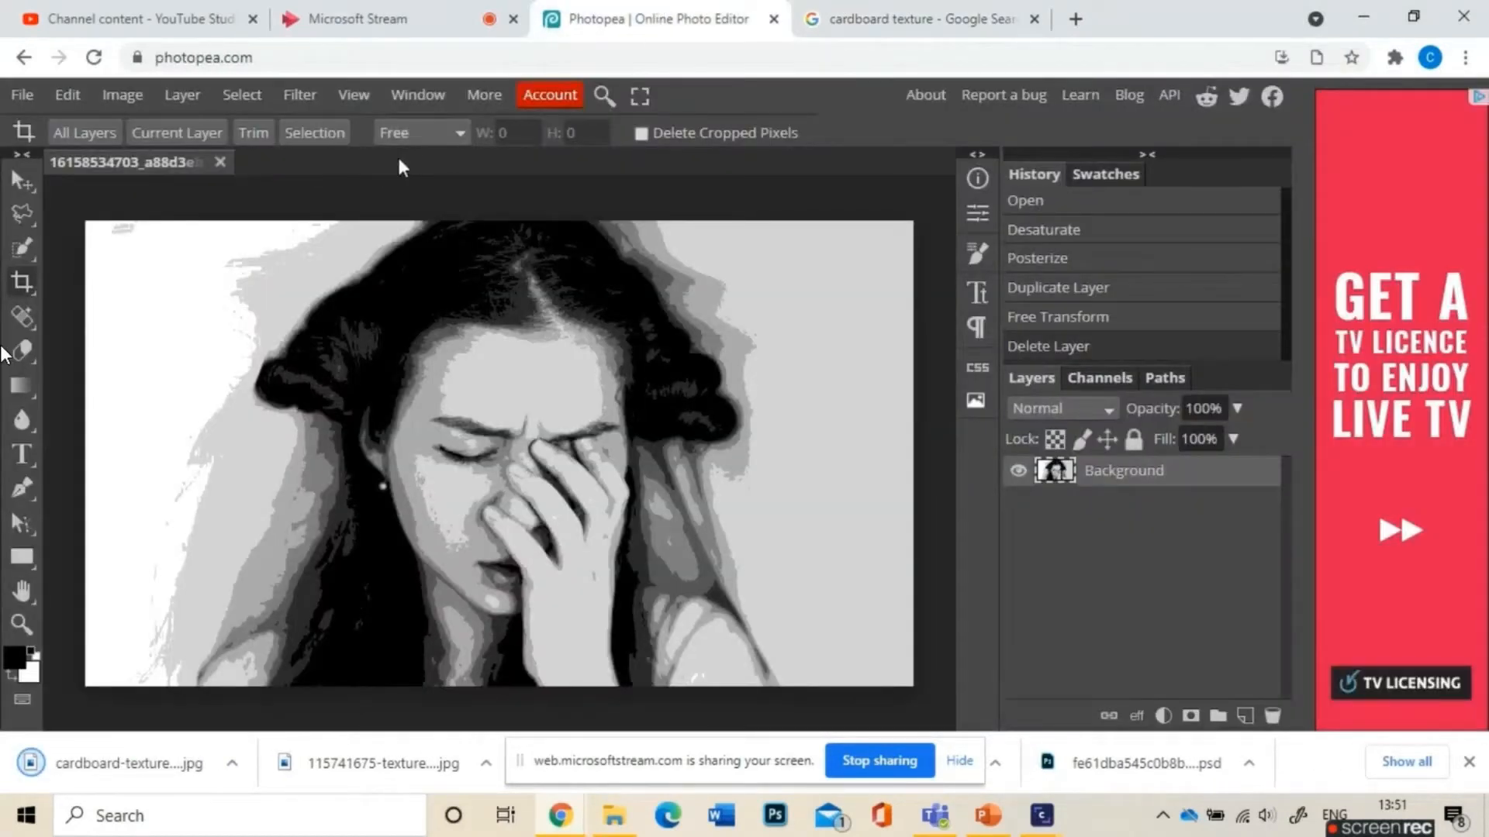
left_click(22, 94)
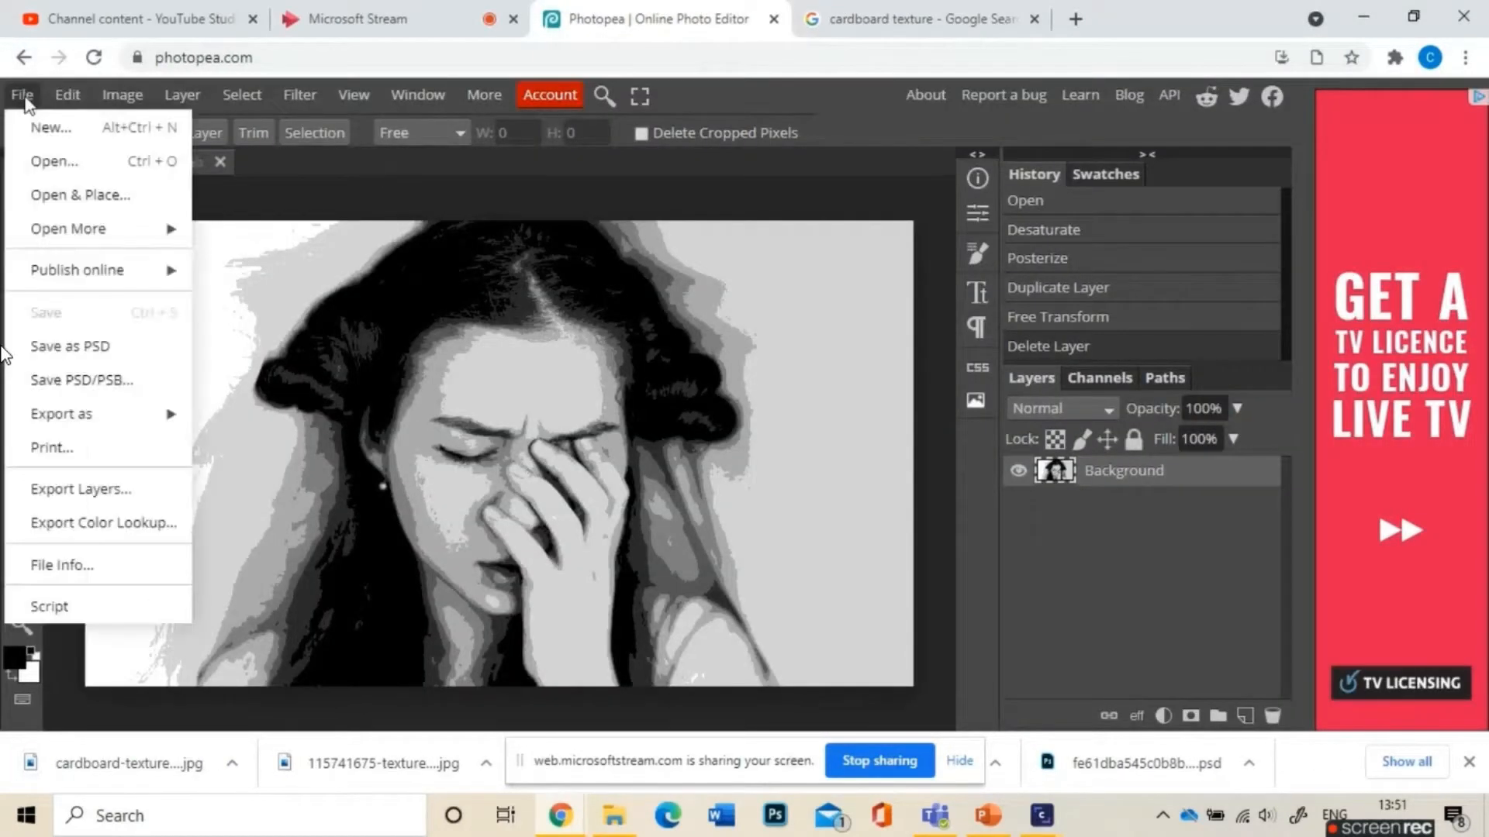
left_click(52, 157)
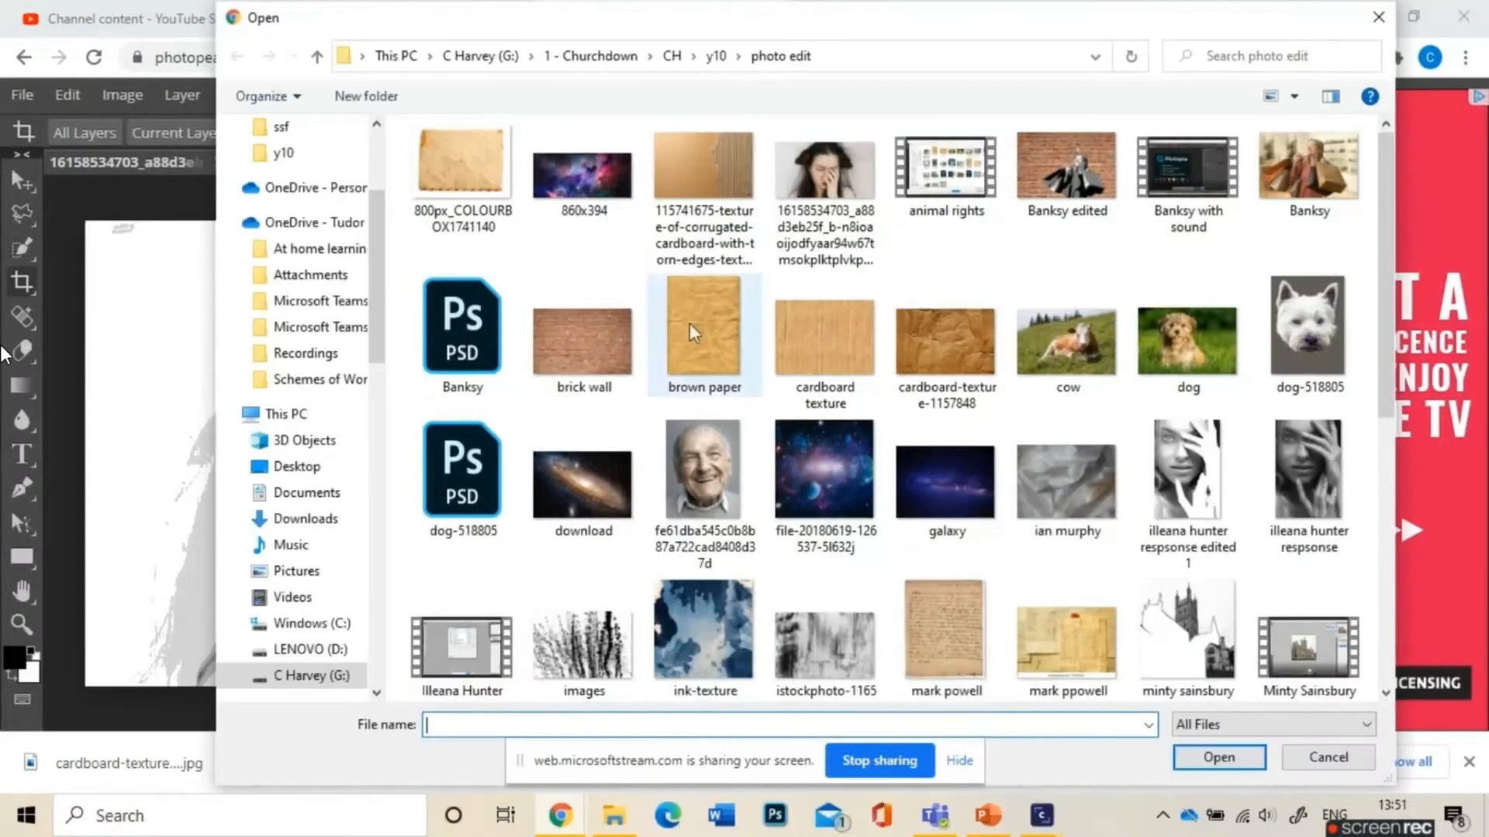
left_click(710, 198)
left_click_drag(1383, 291, 1379, 470)
double_click(457, 594)
Step: Open the cardboard-texture-1157848 image and copy the three cardboard textures into the portrait document as layers
left_click(23, 96)
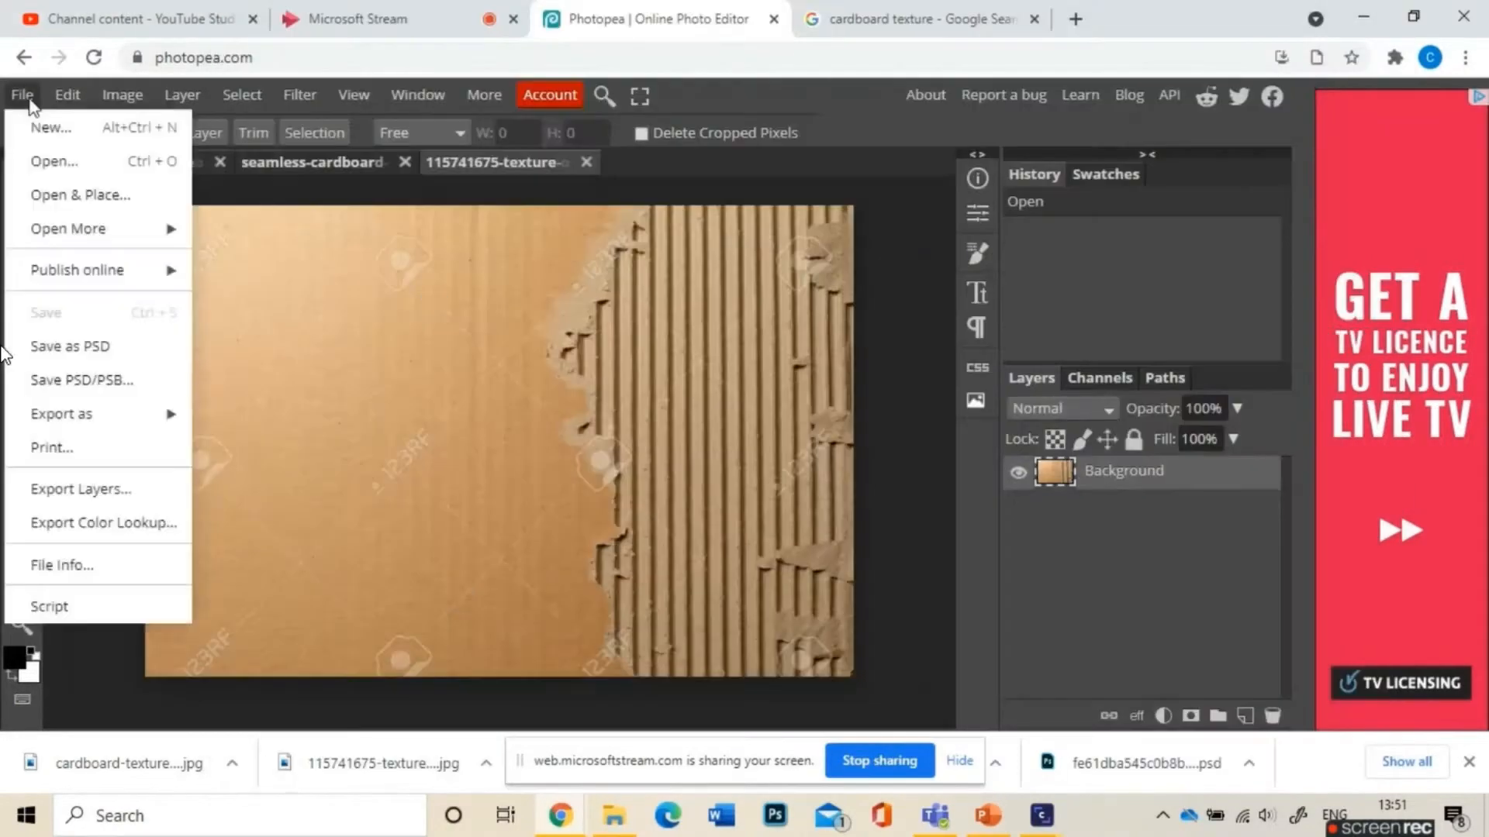
left_click(58, 163)
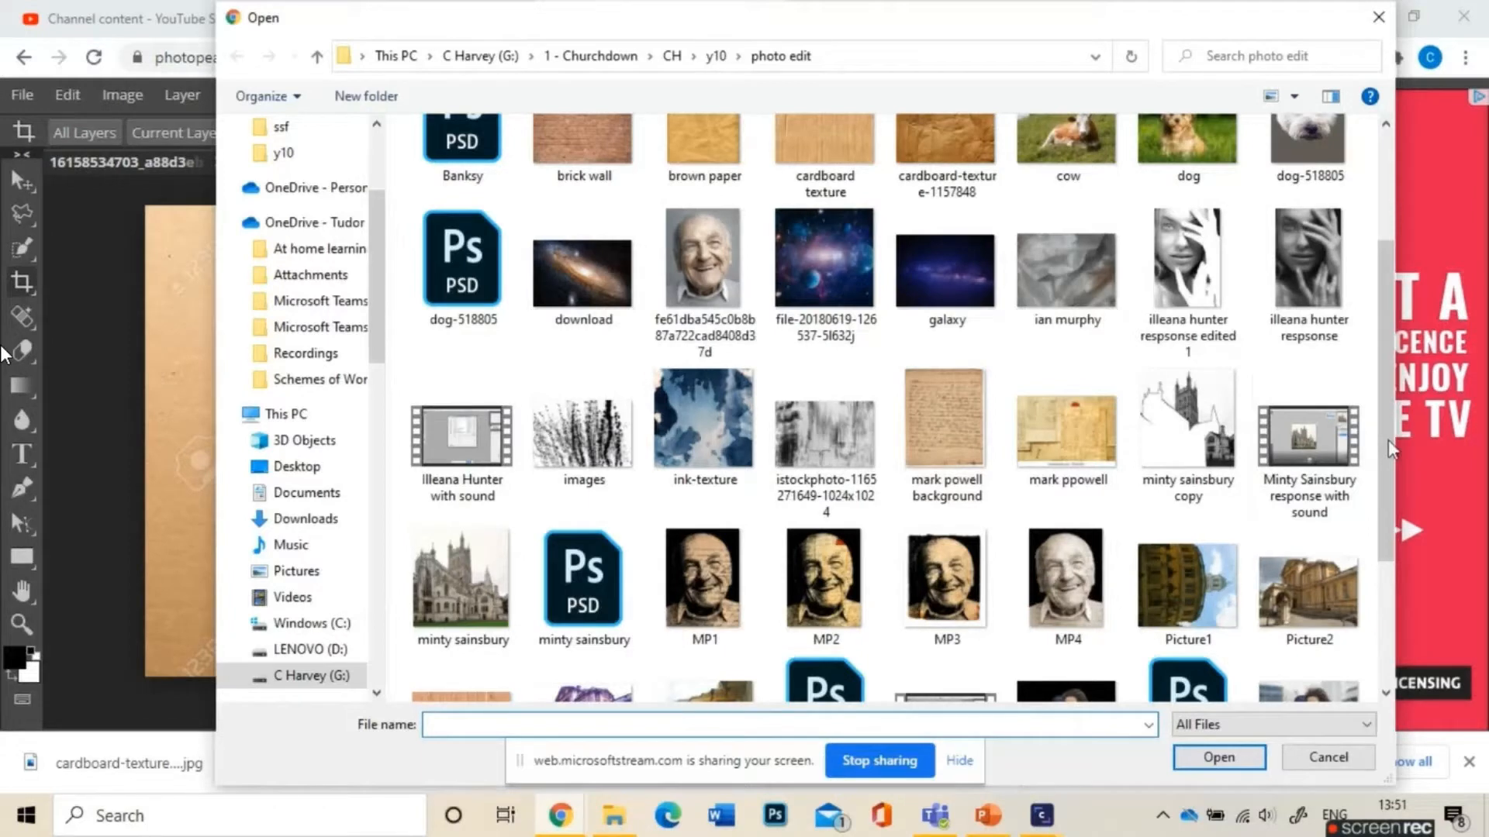
left_click_drag(1388, 440, 1384, 309)
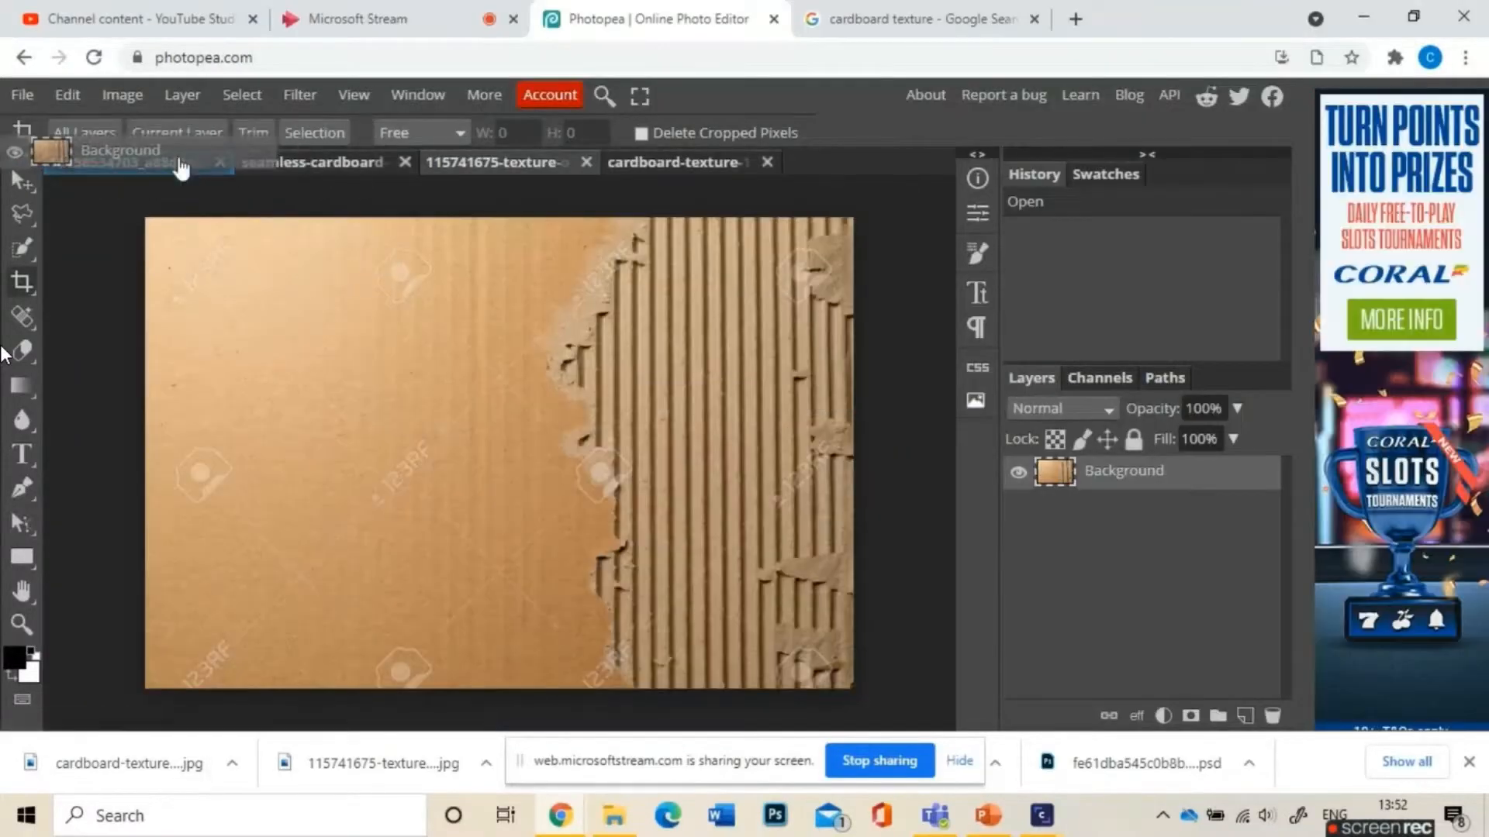
left_click(1017, 471)
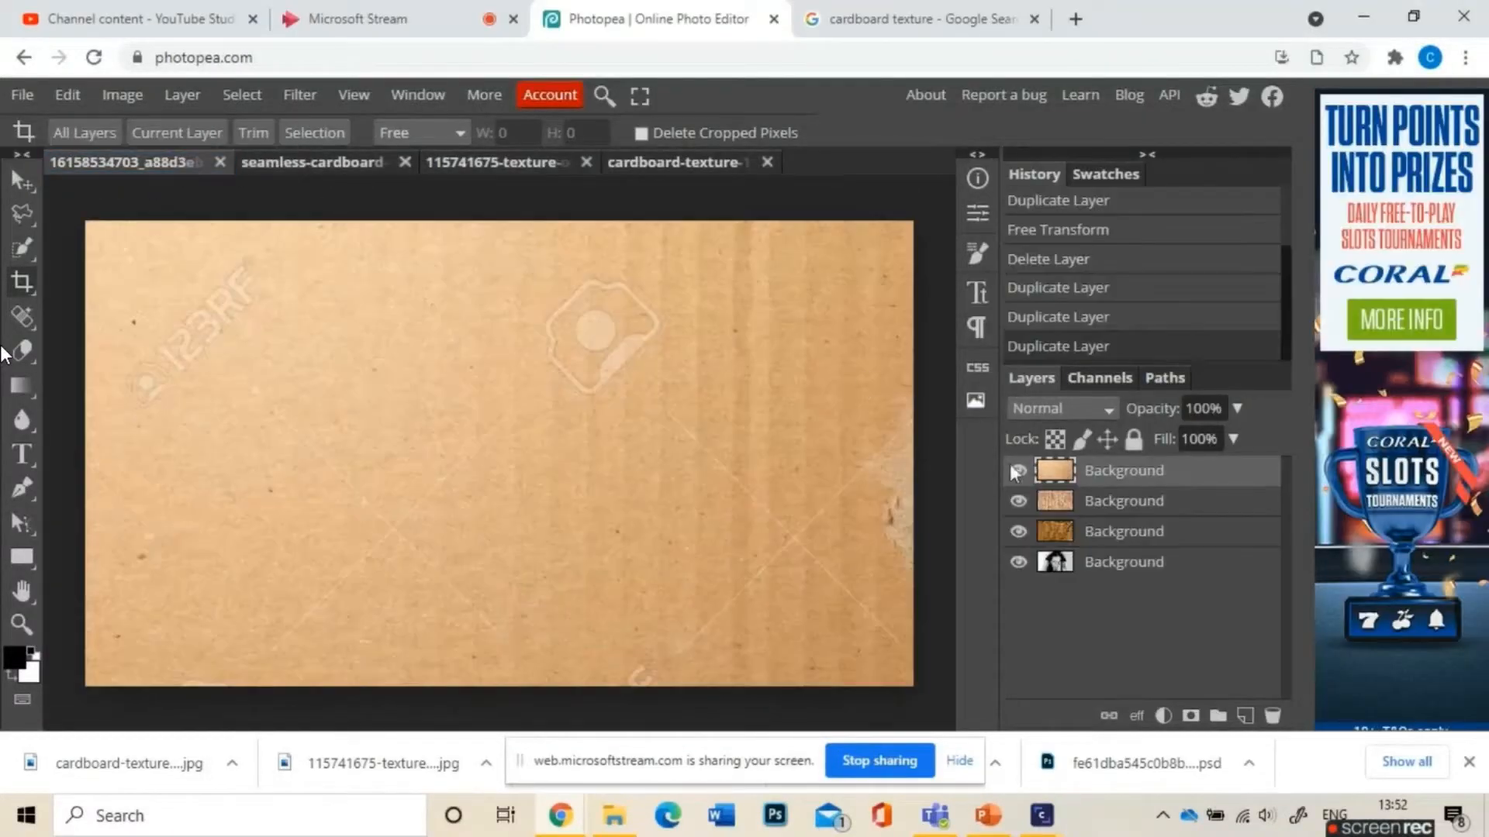
Step: Set the blending mode of all three cardboard texture layers to Overlay
left_click(1090, 411)
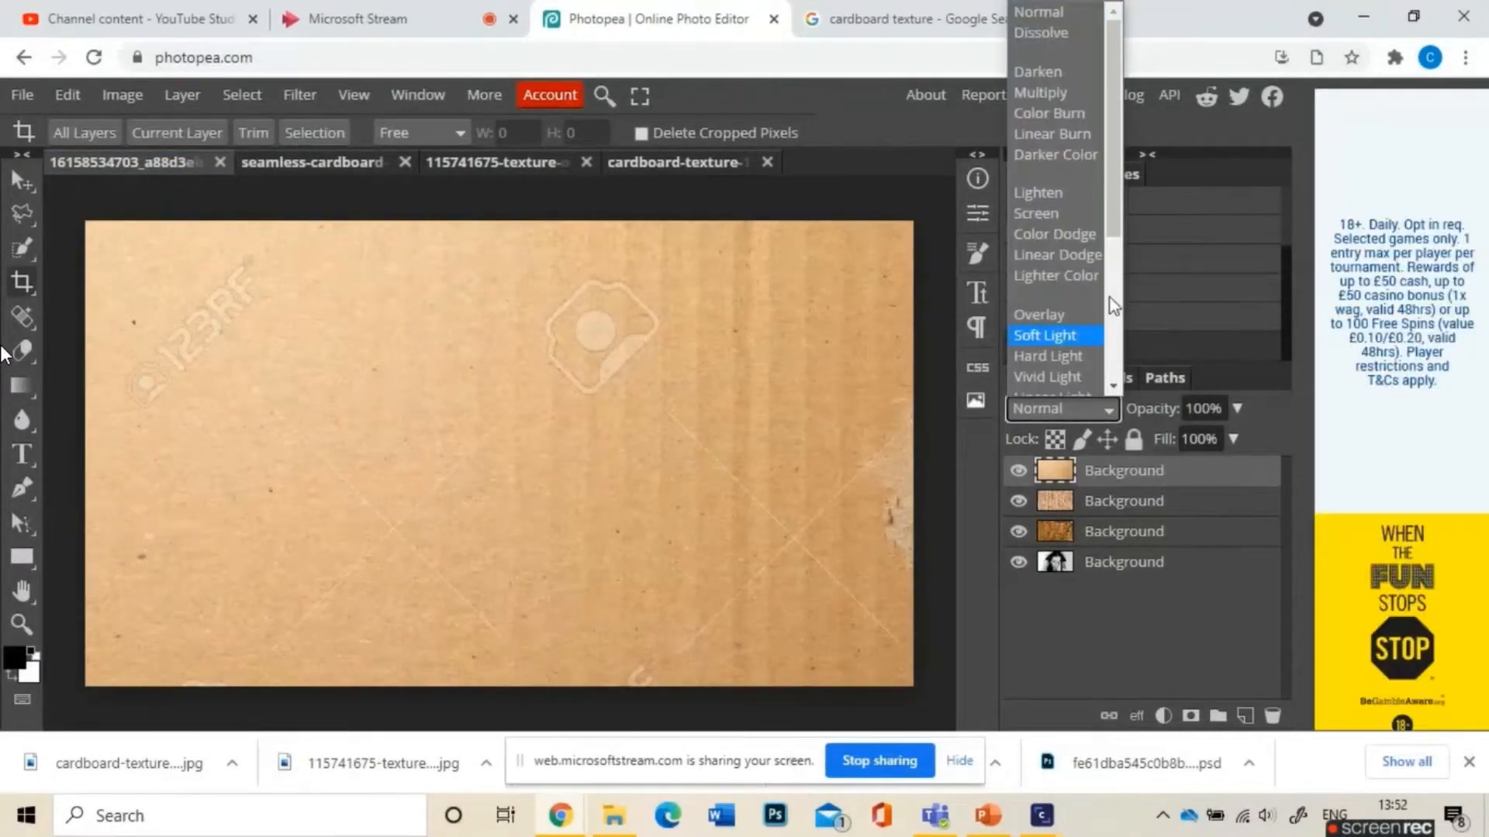
left_click(1088, 316)
left_click(1128, 501)
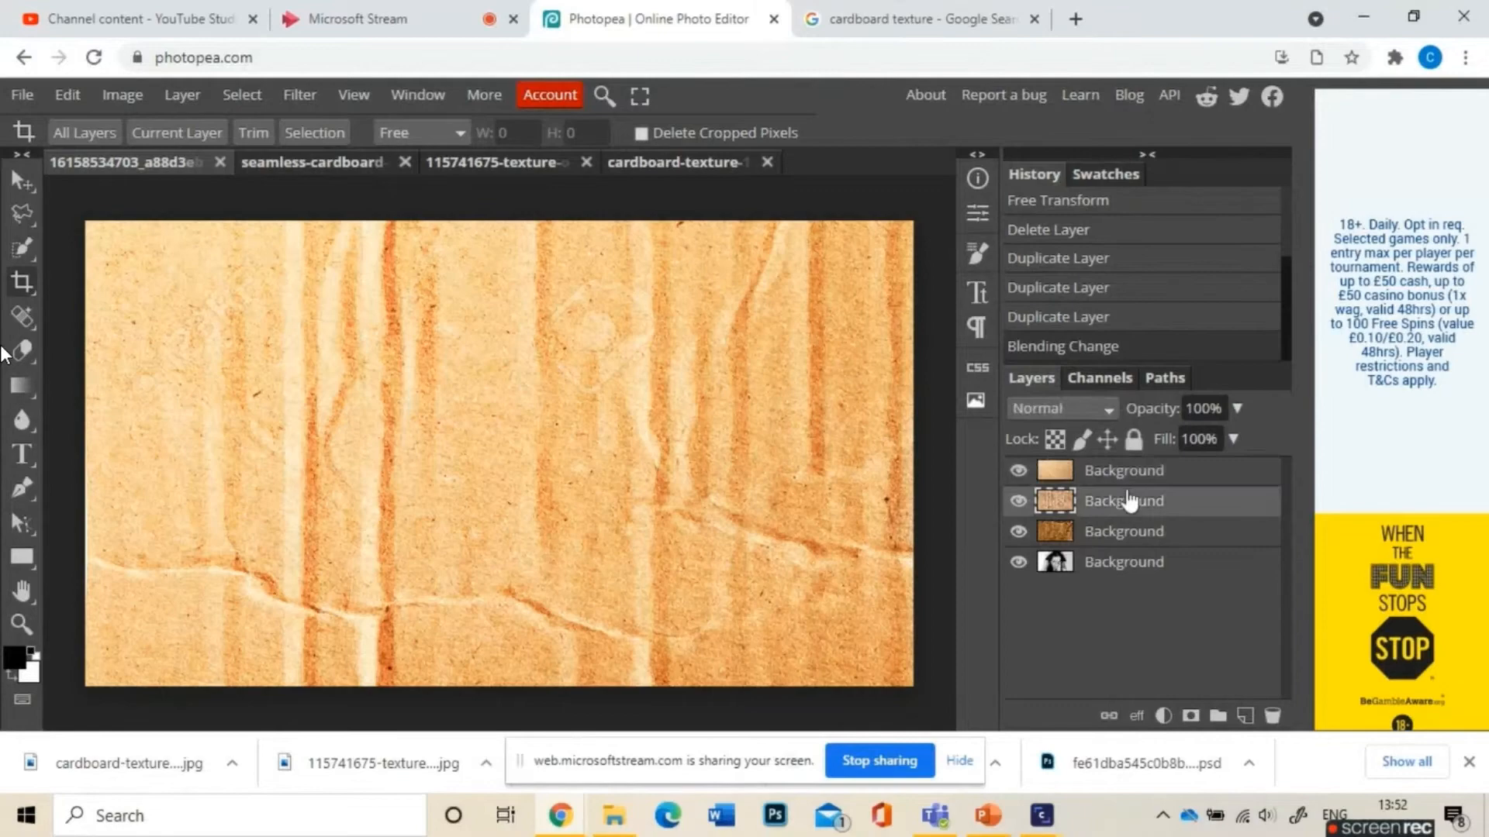
left_click(1070, 406)
left_click(1072, 286)
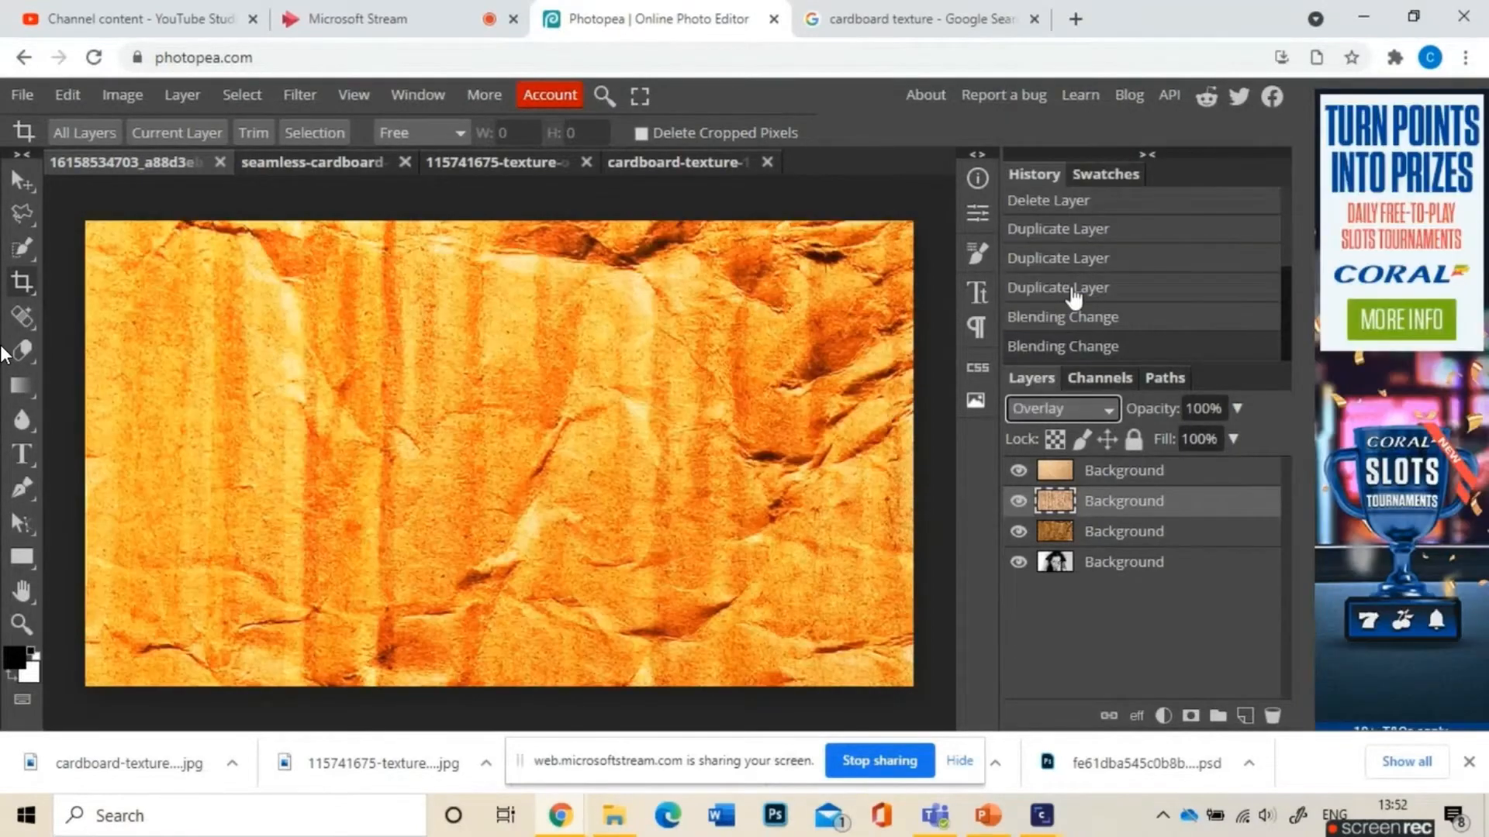
left_click(1130, 562)
left_click(1154, 529)
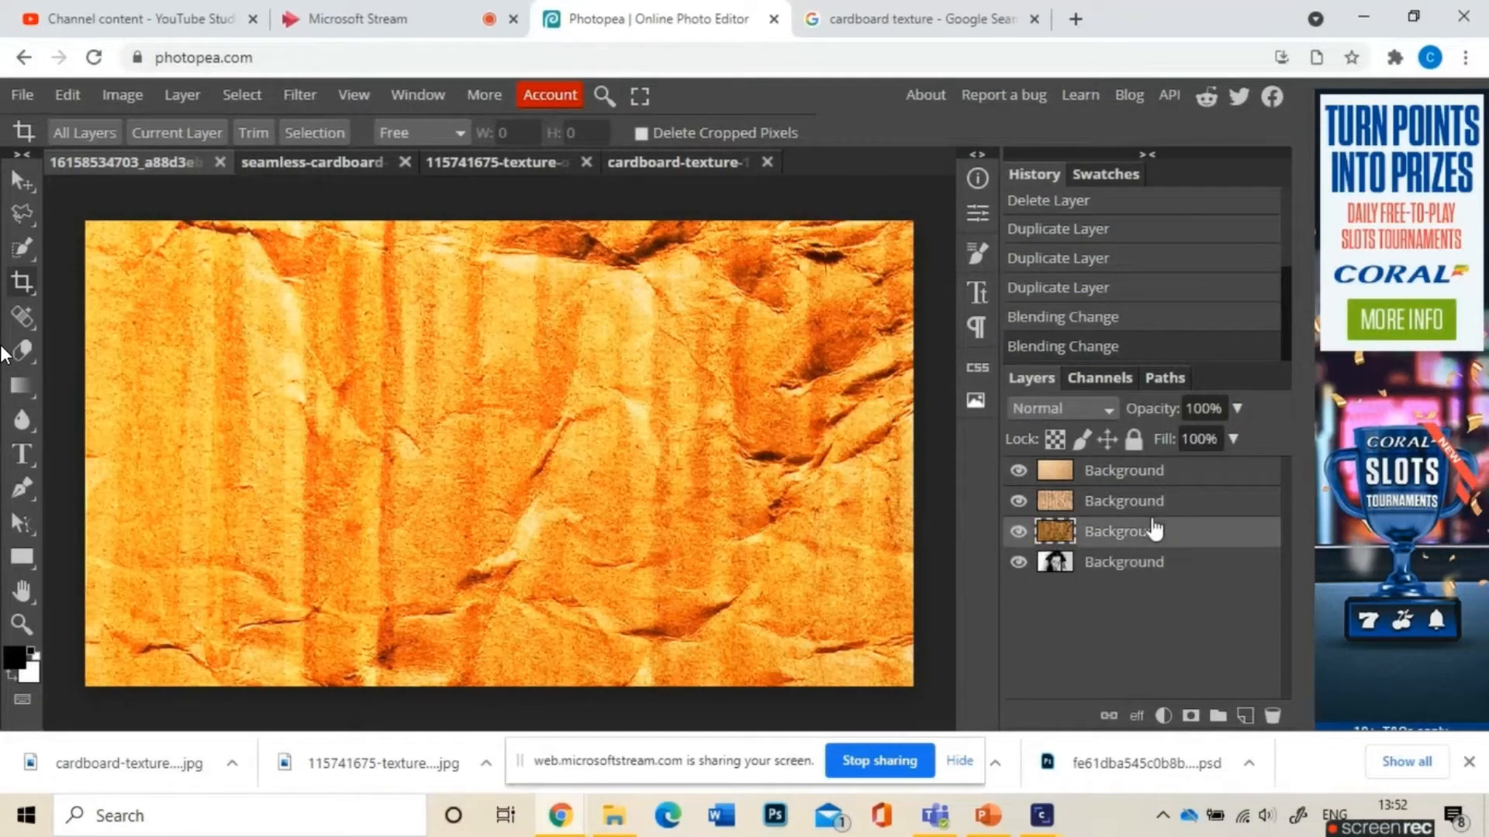
left_click(1068, 408)
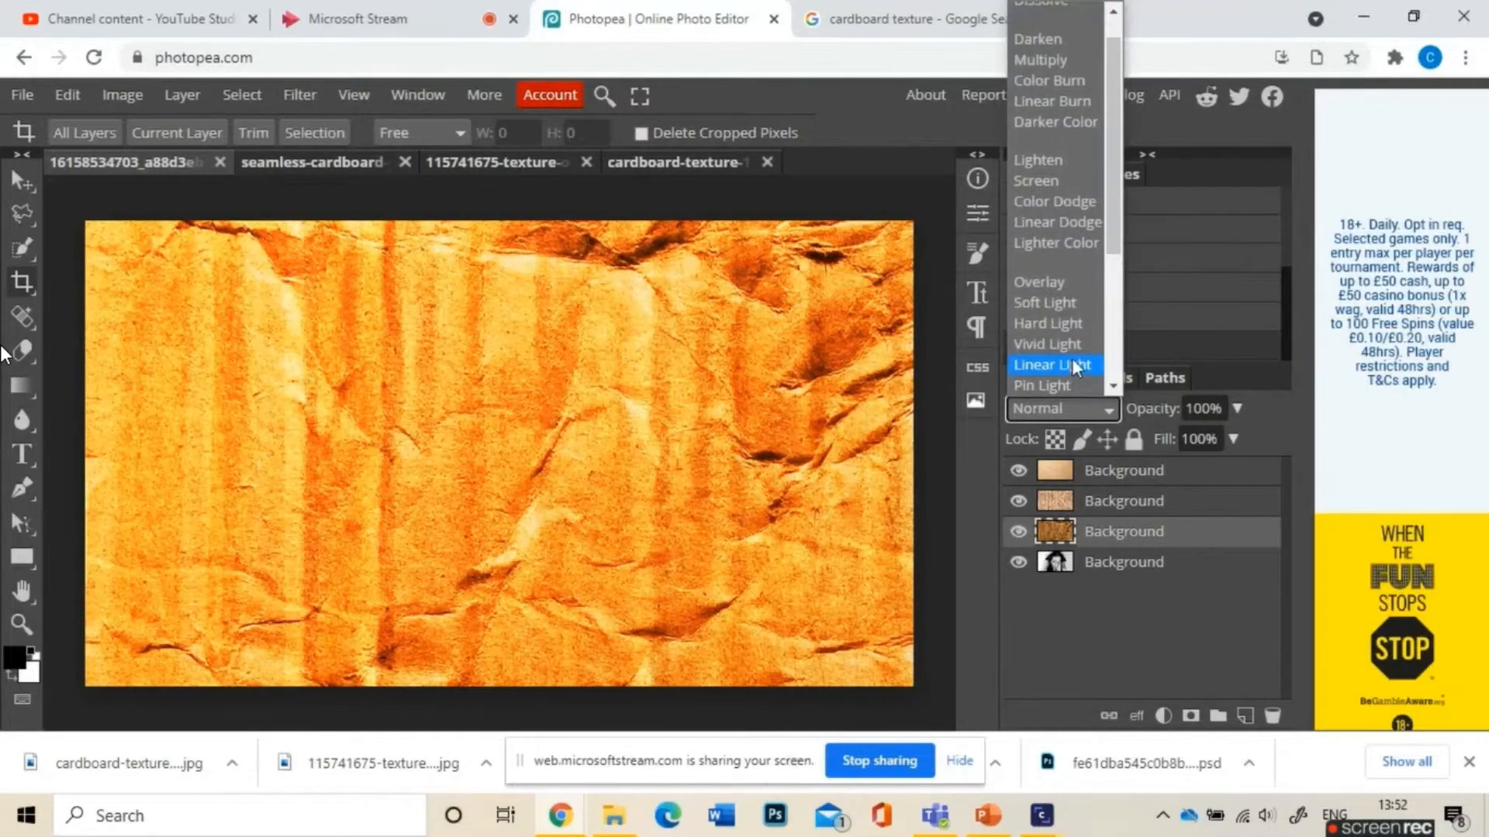
left_click(1091, 283)
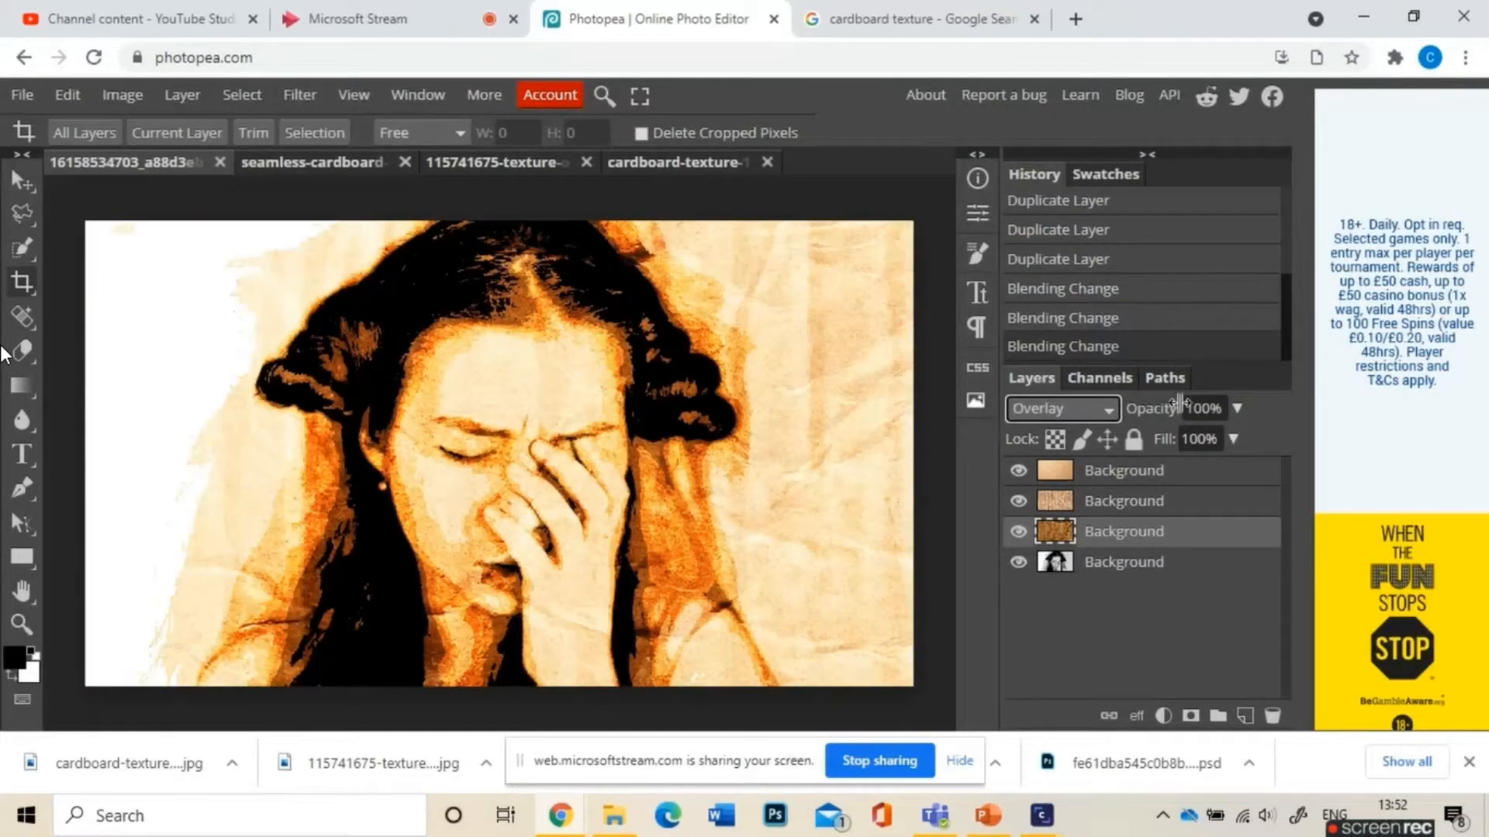
Step: Reposition each of the three cardboard texture layers over the portrait, bringing the ridged area of the corrugated one into view
left_click(1139, 502)
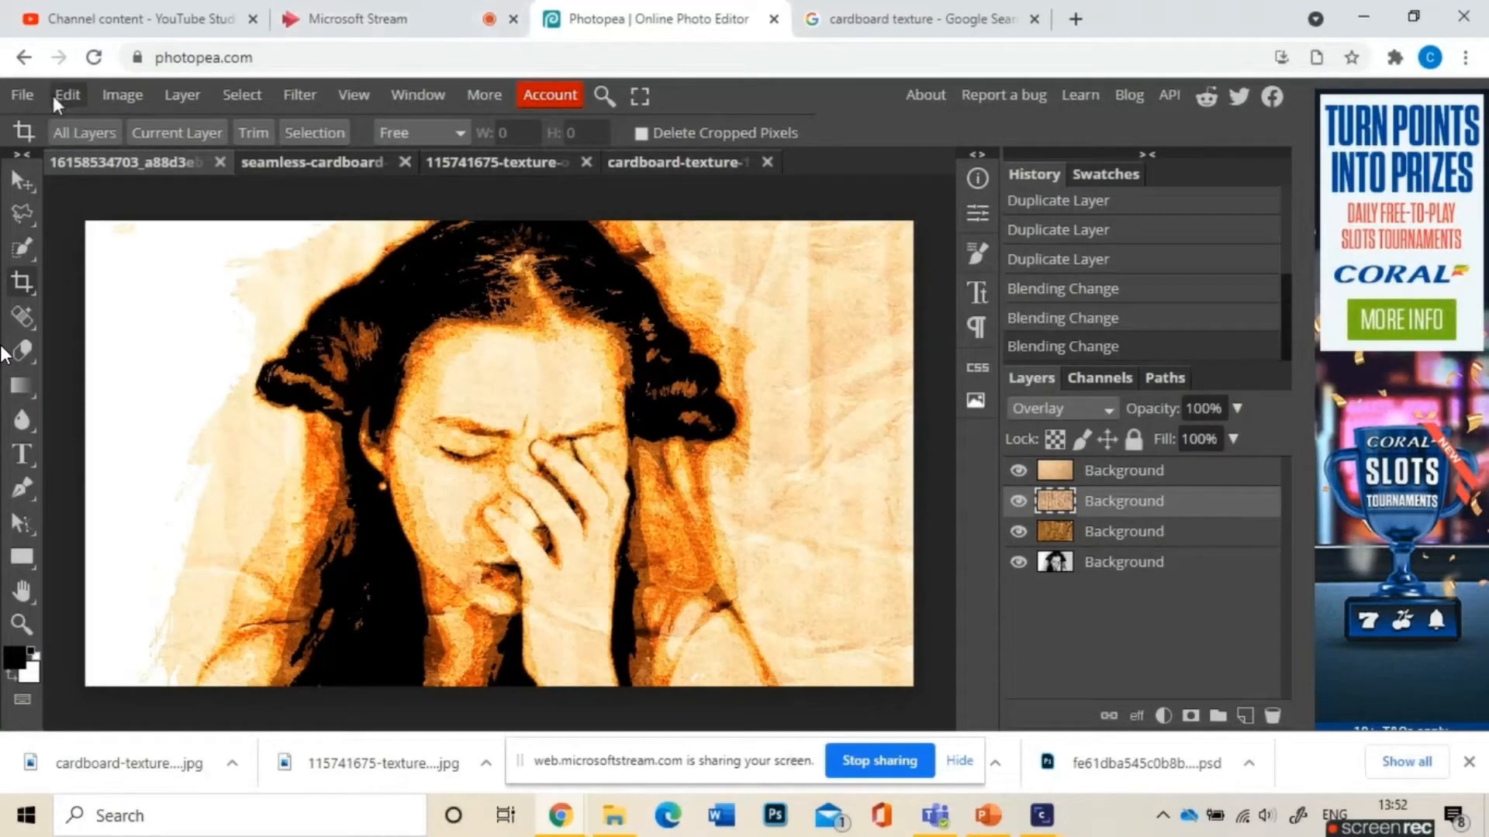
left_click(29, 181)
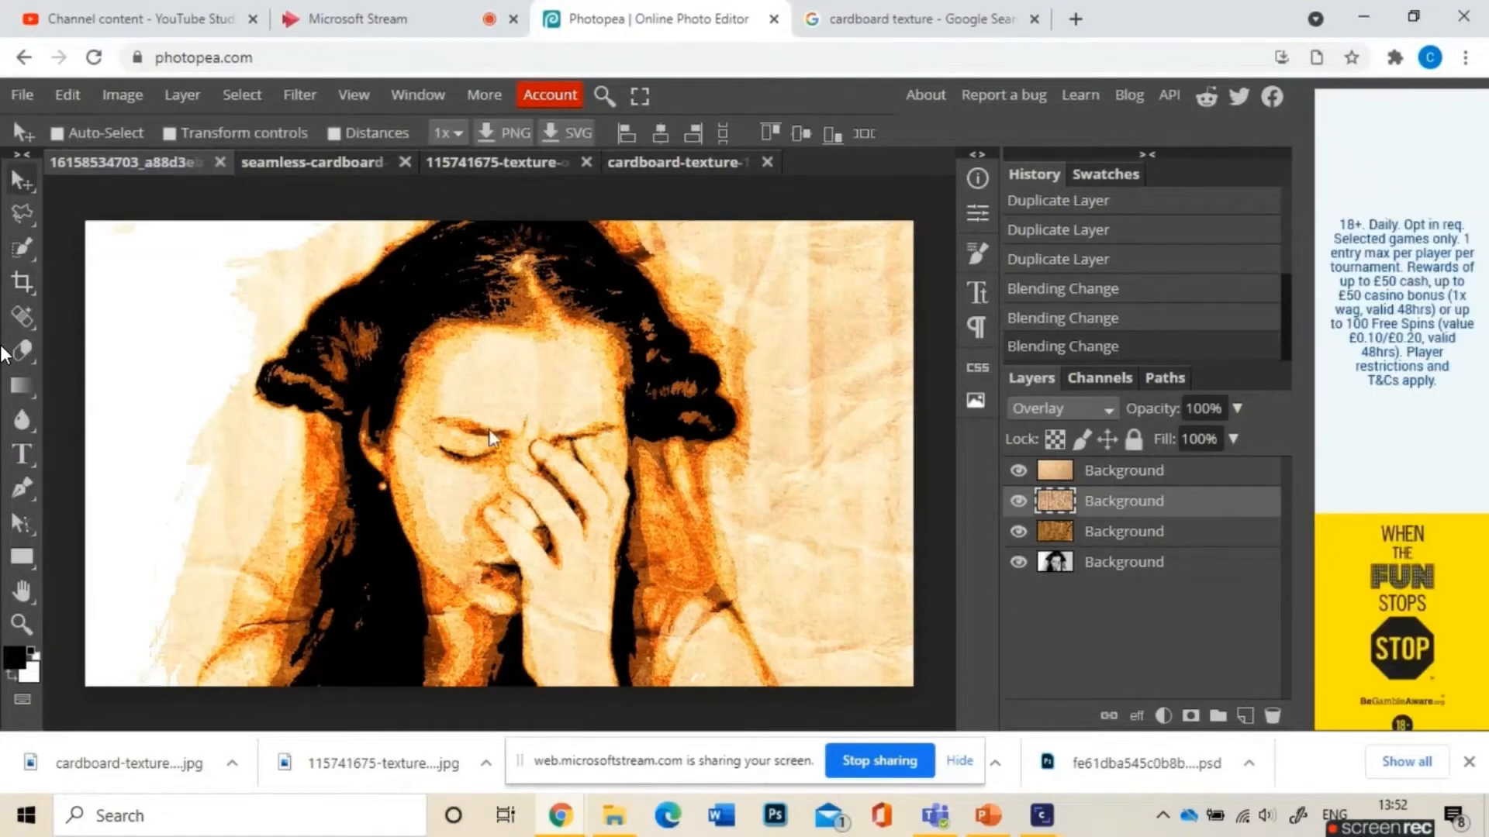
left_click_drag(266, 422, 260, 417)
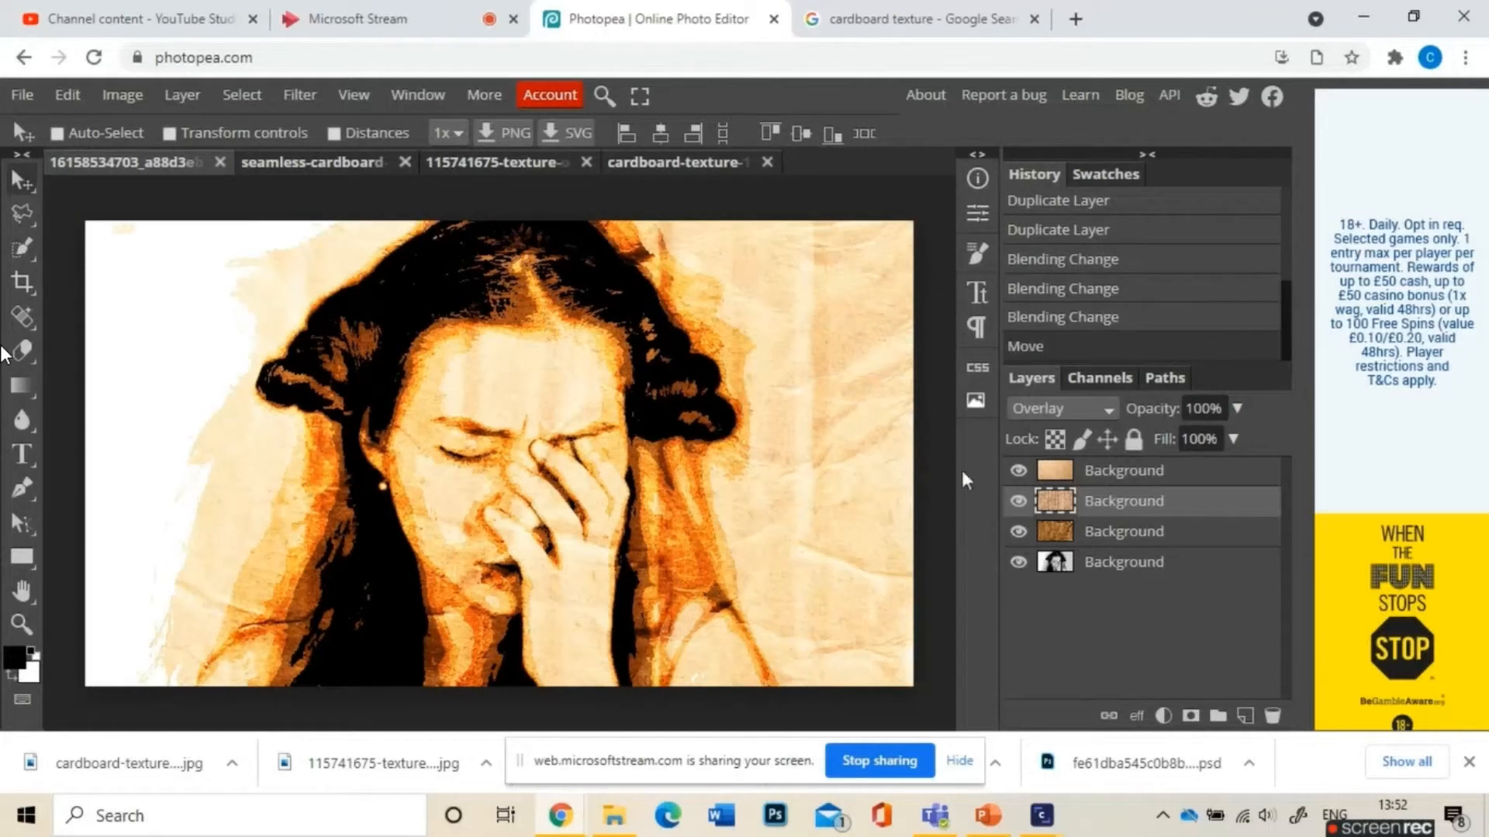
left_click(1146, 543)
left_click_drag(798, 571, 521, 338)
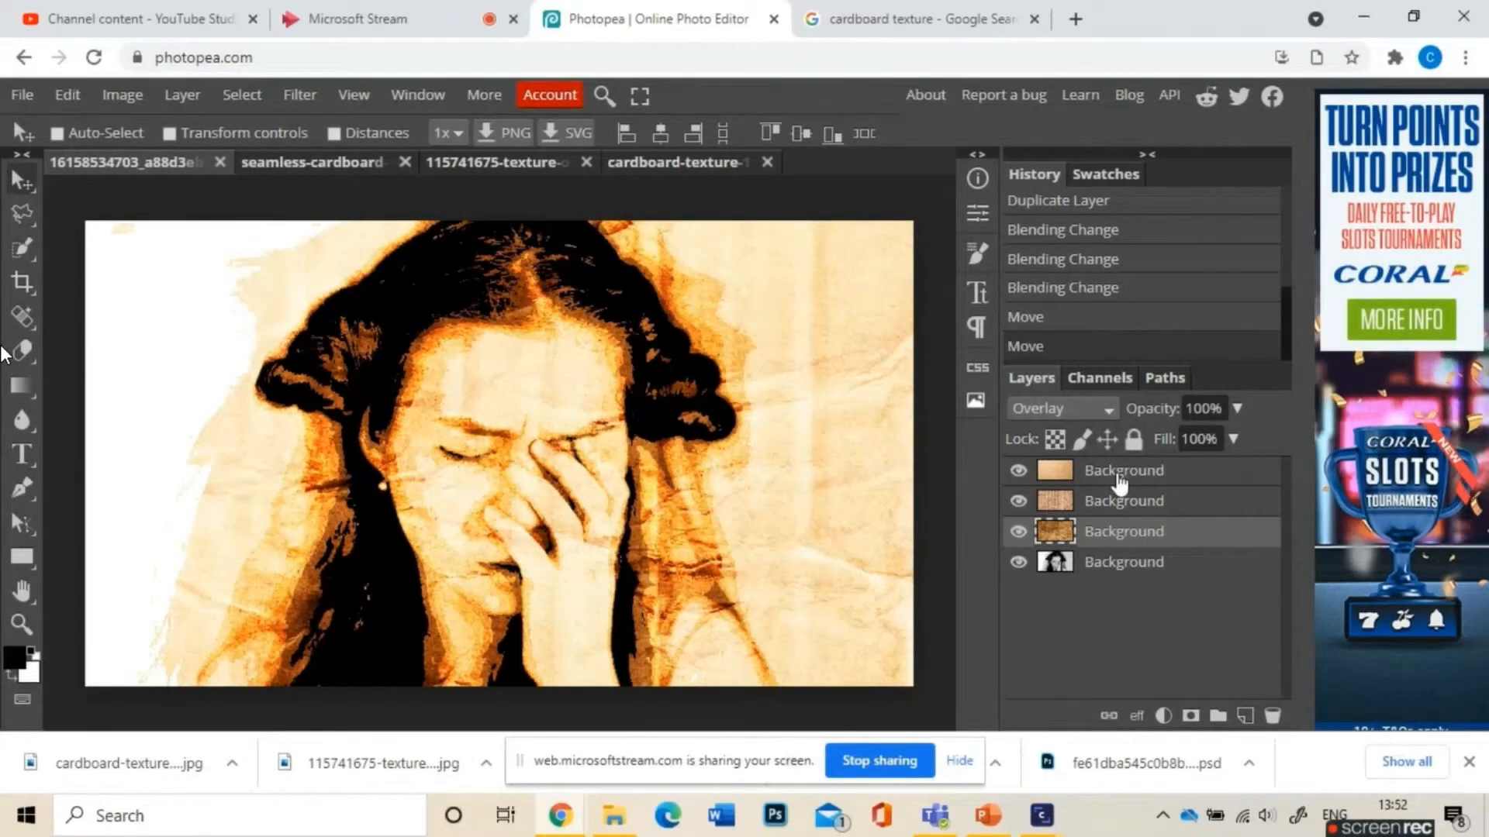
left_click(1117, 474)
left_click_drag(558, 544, 179, 323)
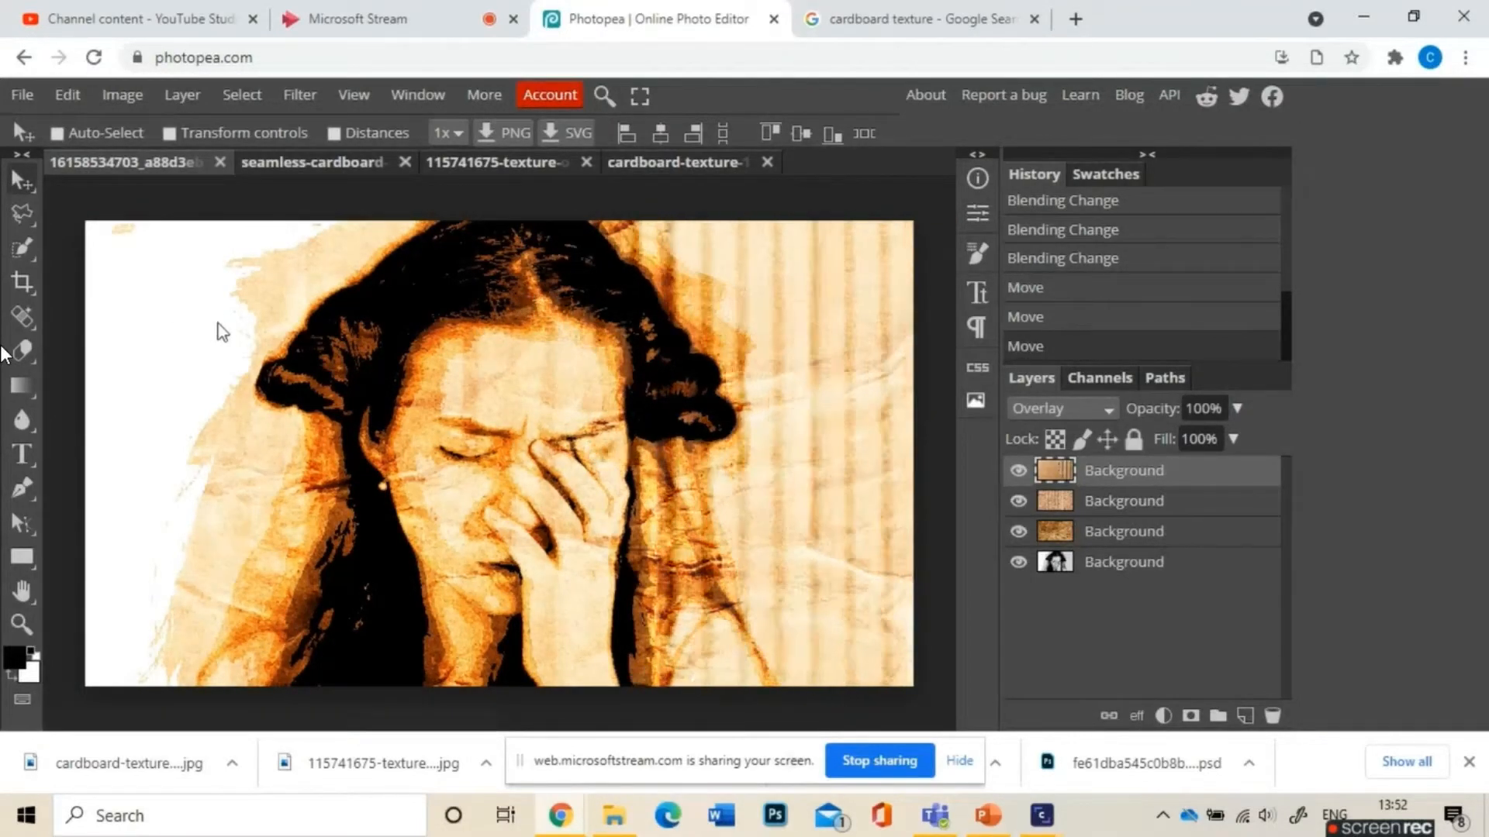
Step: Free Transform the topmost corrugated cardboard layer down to about 812 × 458 px so it just covers the portrait canvas
left_click(34, 107)
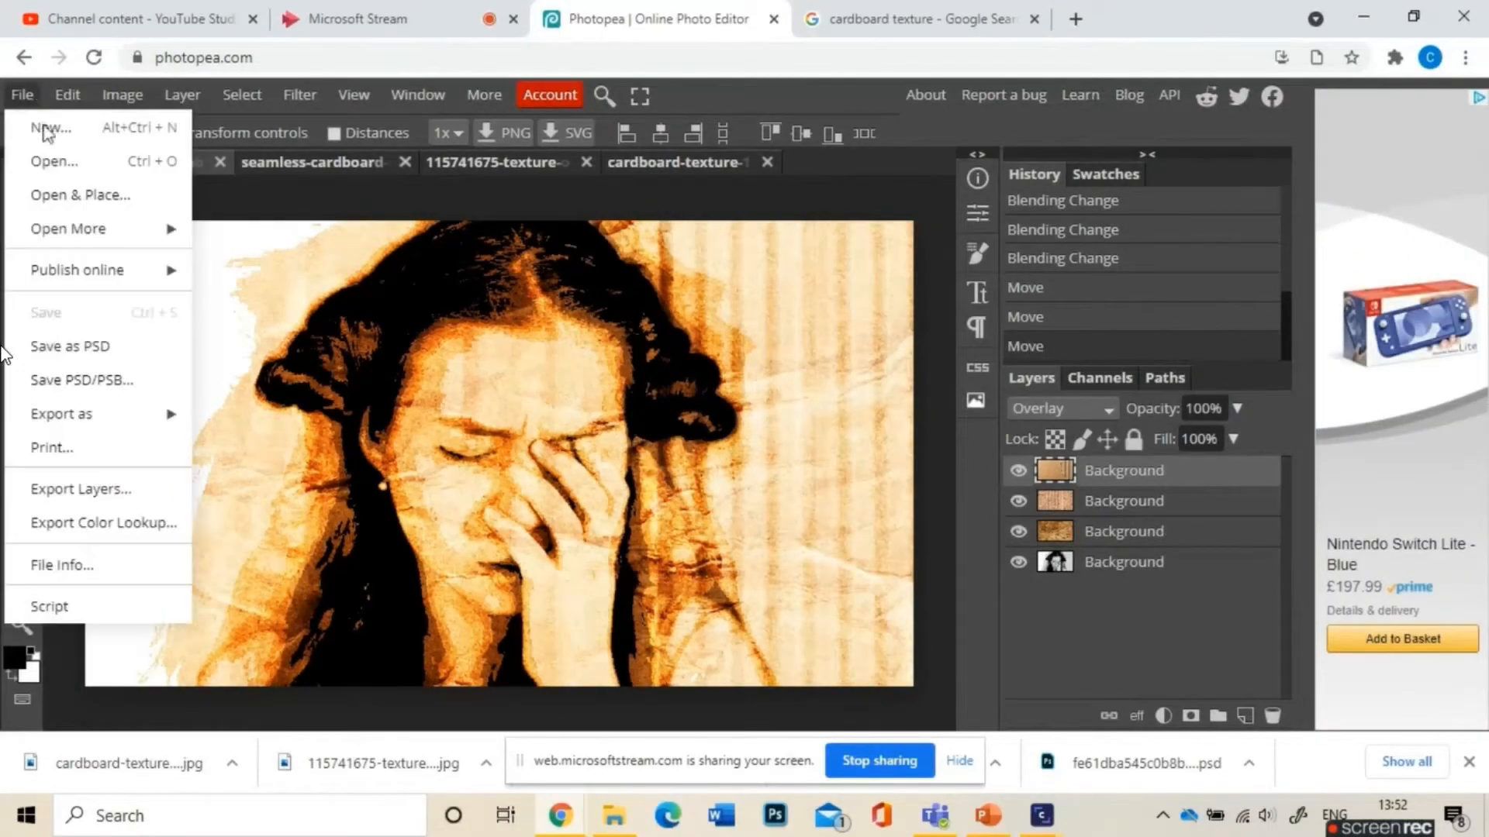
mouse_move(118, 431)
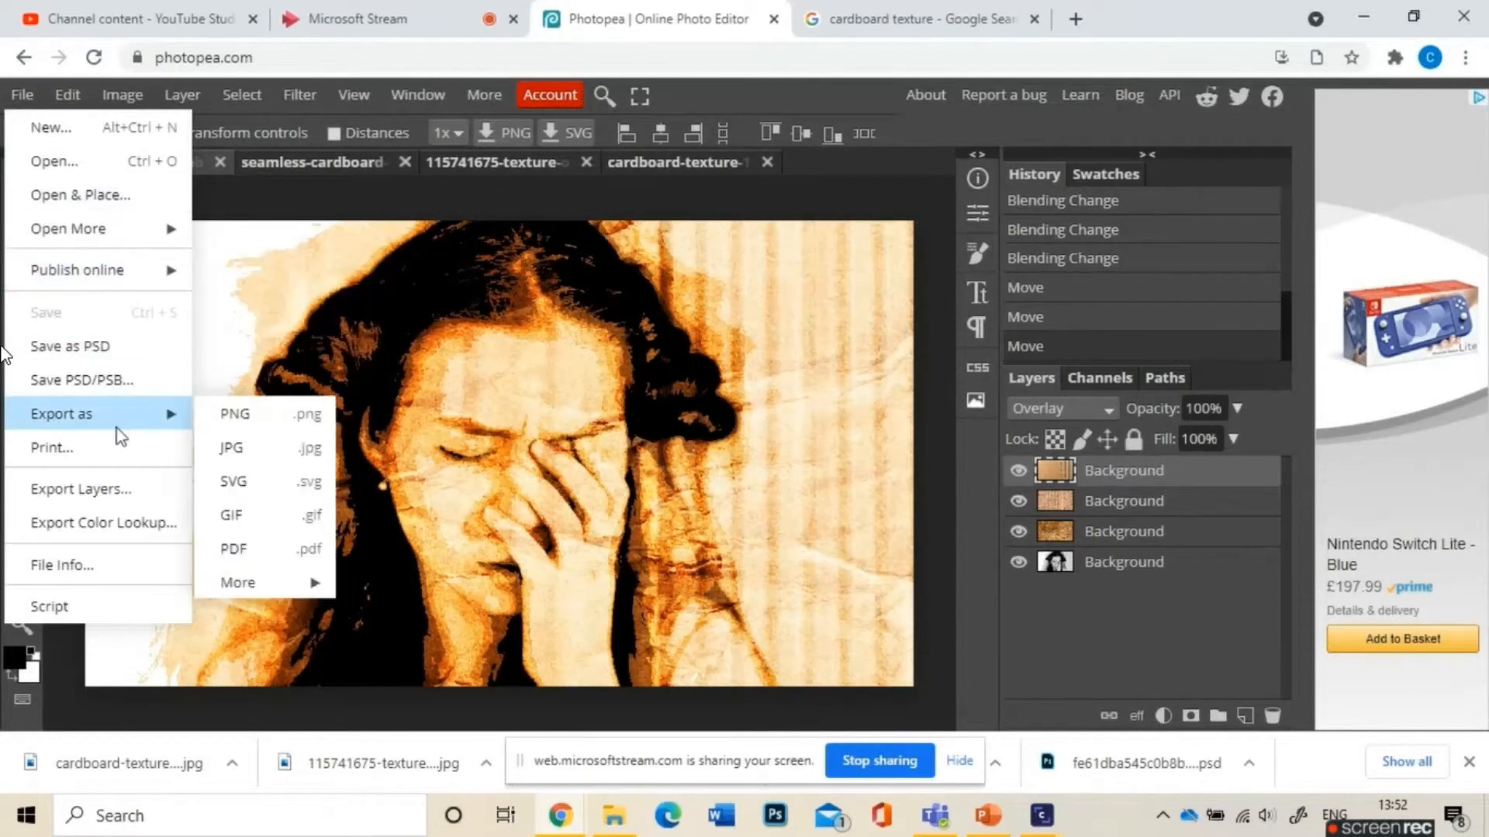
left_click(67, 95)
left_click(213, 601)
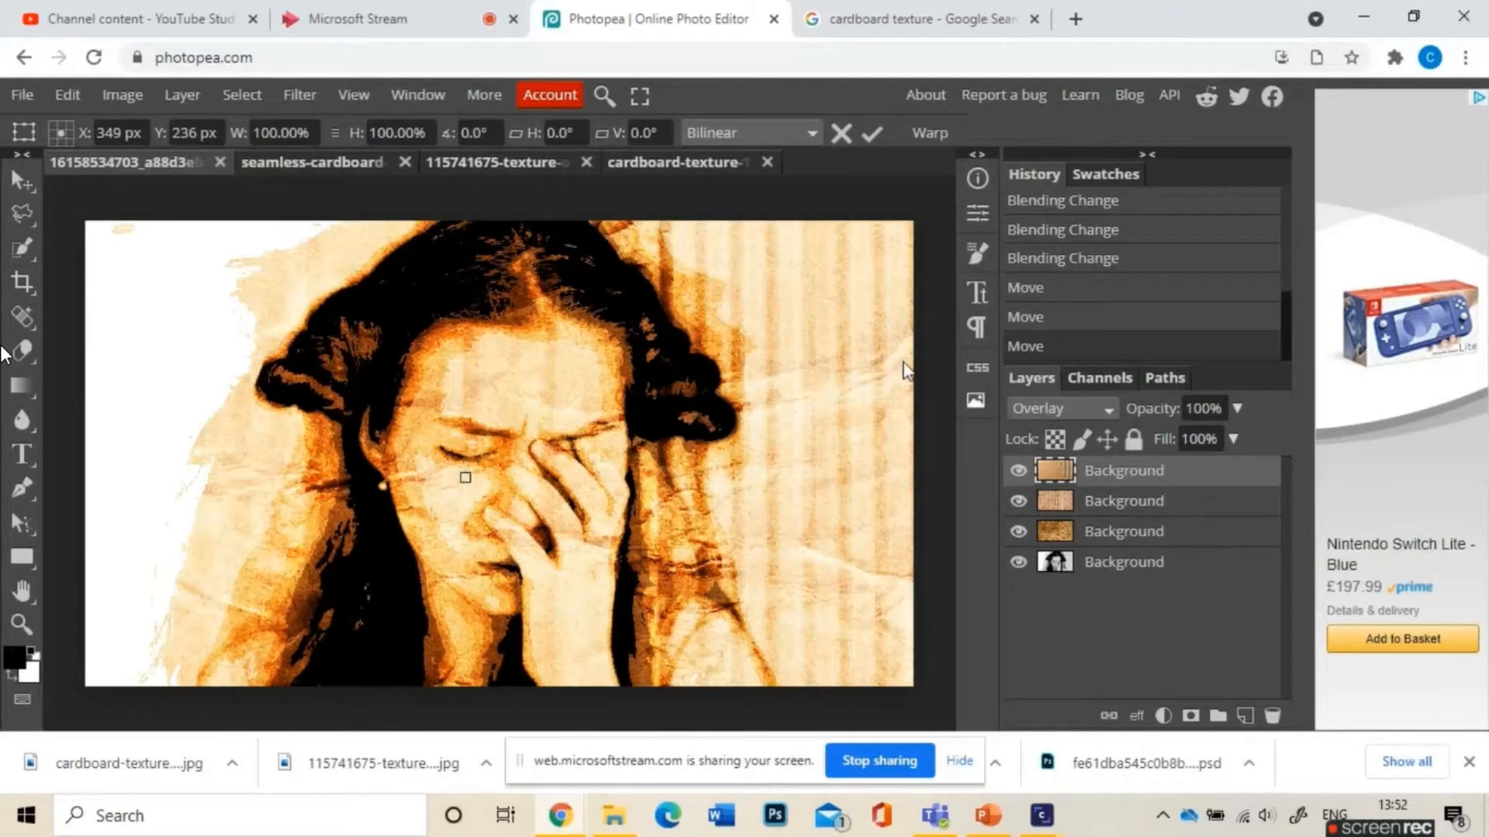
key("ctrl+minus")
key("ctrl+minus")
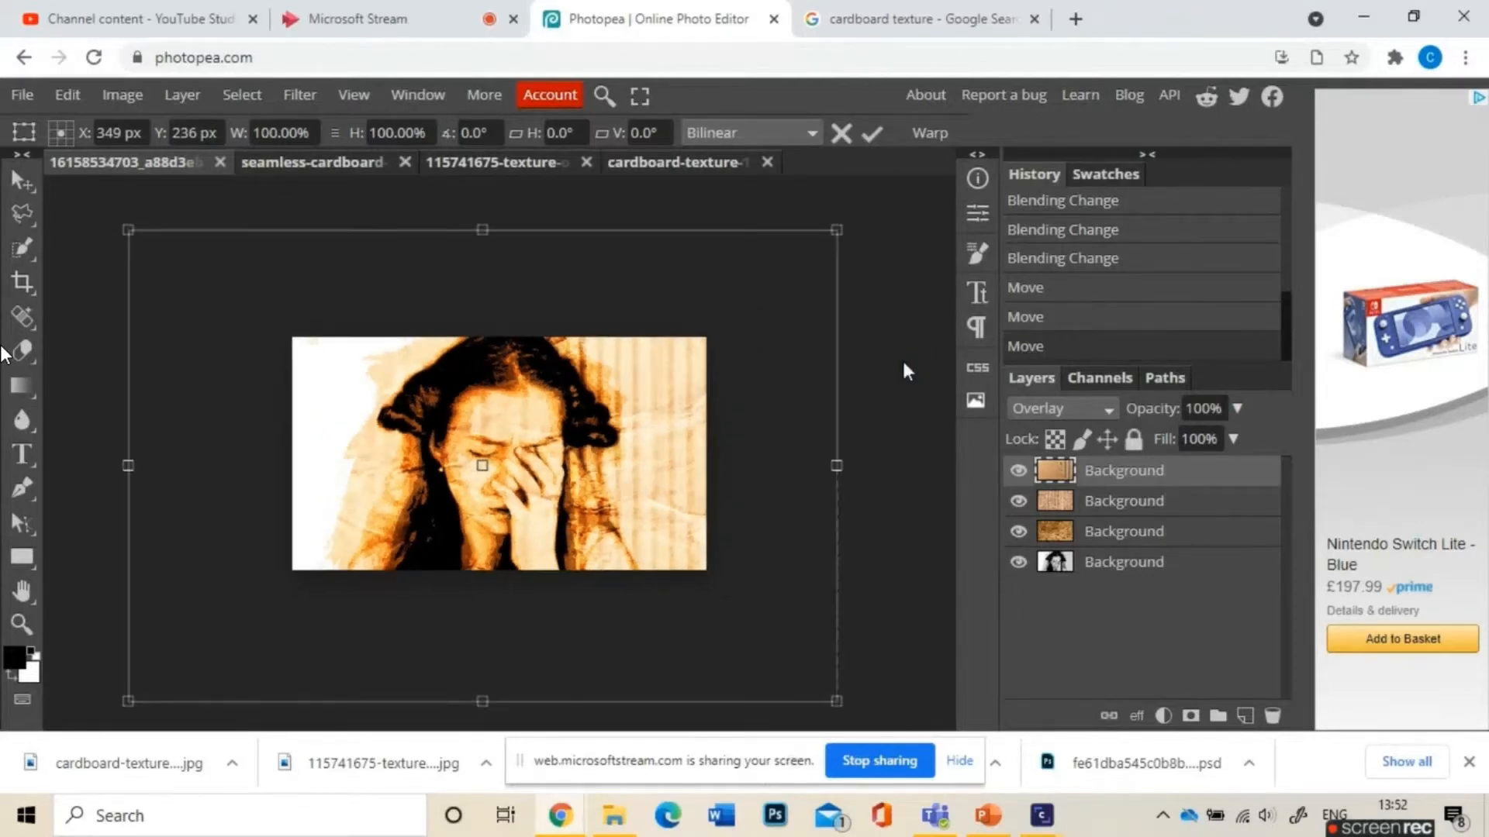
left_click_drag(838, 227, 705, 337)
left_click_drag(127, 693, 279, 569)
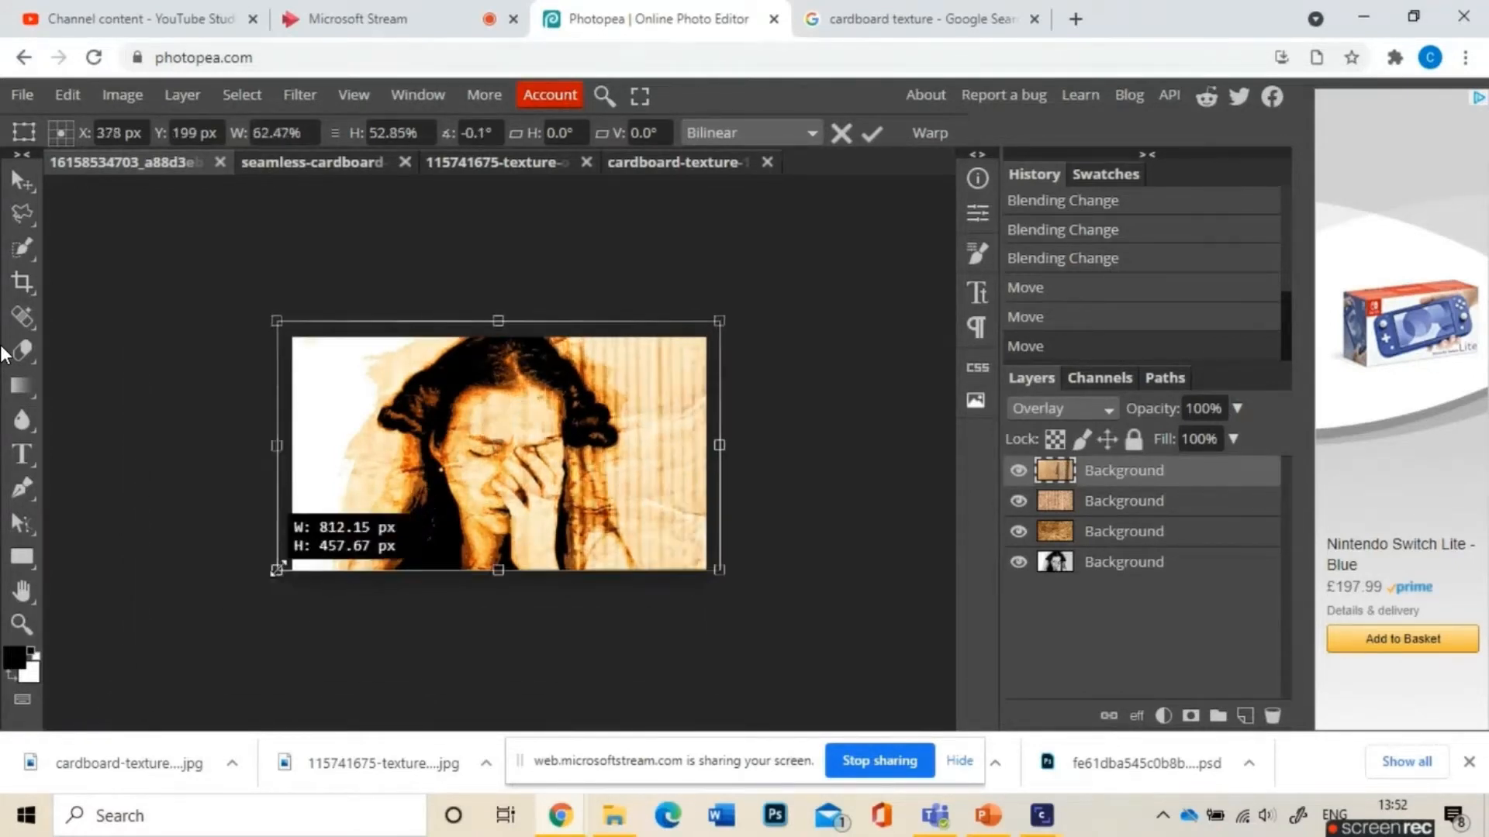
key("ctrl+plus")
key("ctrl+plus")
key("Return")
Step: Set the blending mode of the bottom portrait layer to Overlay
left_click(1101, 404)
left_click(1124, 562)
left_click(1102, 408)
left_click(1043, 315)
Step: Try to move the portrait layer above the three cardboard texture layers
left_click(1124, 471)
left_click(1129, 532, "shift")
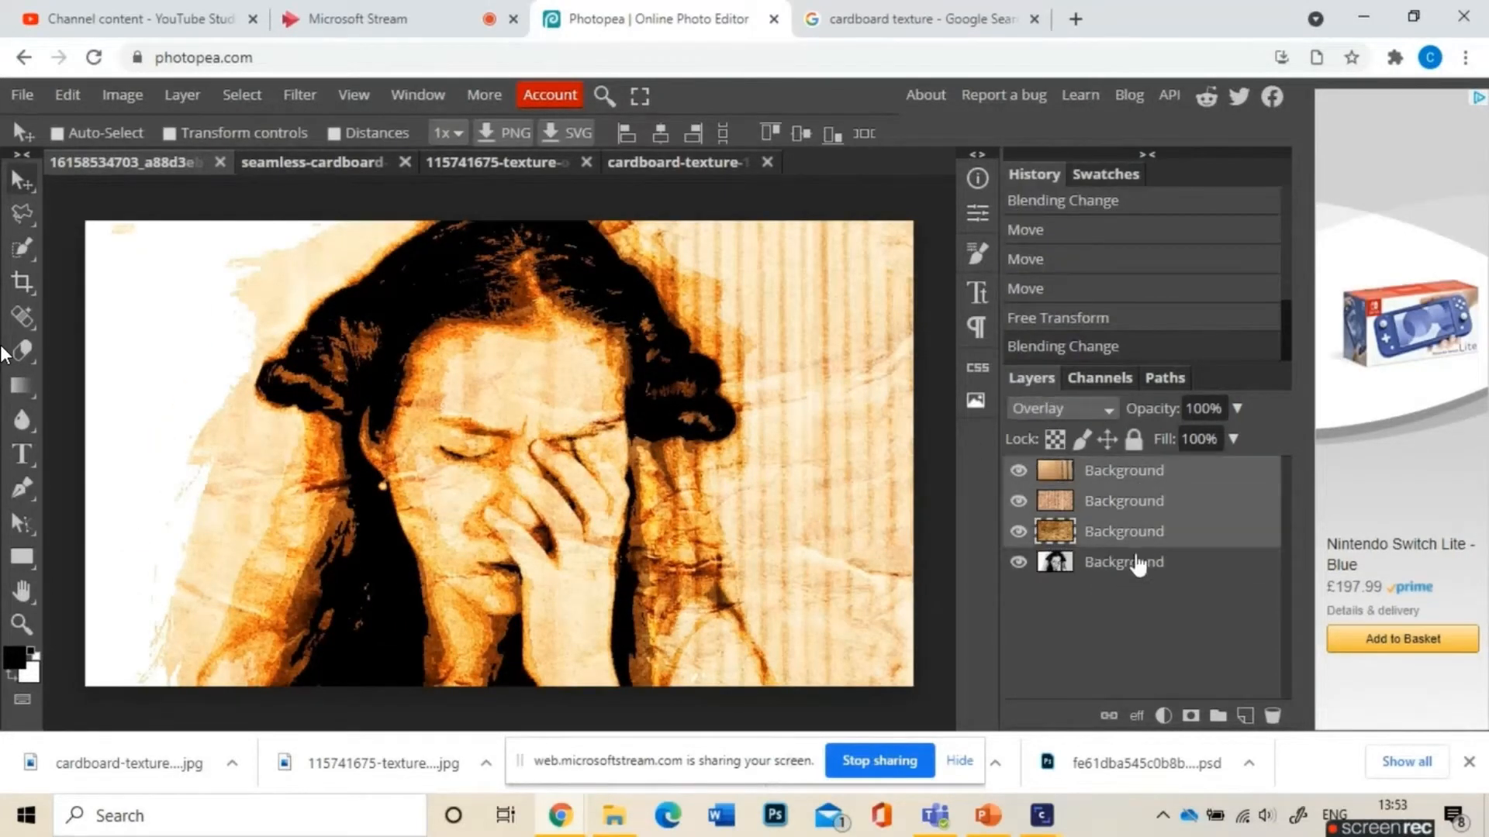
left_click_drag(1135, 560, 1158, 454)
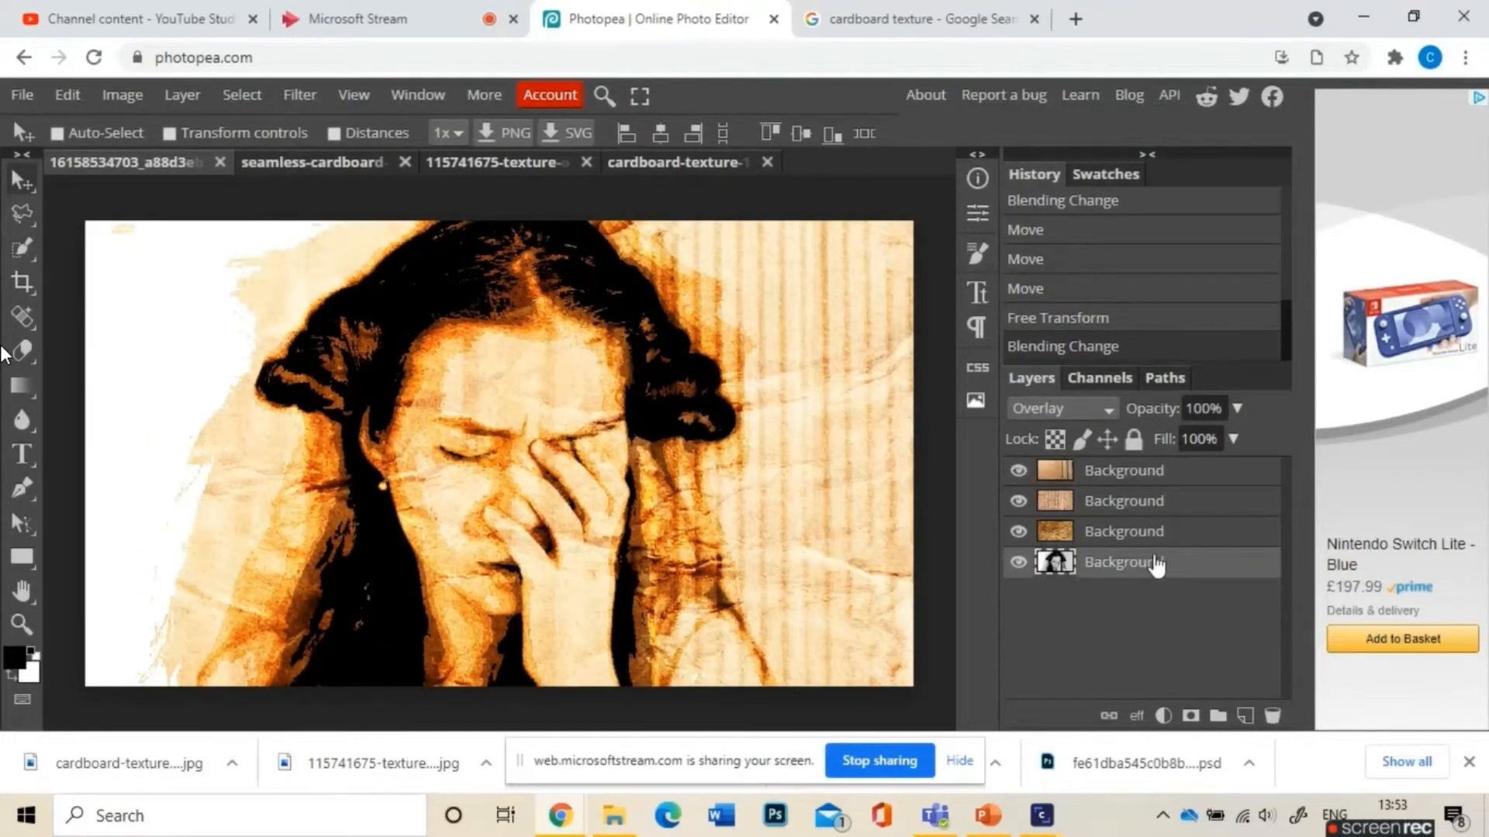
mouse_move(1156, 562)
left_mouse_down()
mouse_move(1186, 451)
mouse_move(1163, 565)
left_mouse_up()
Step: Duplicate the portrait layer and set the copy's opacity to 50%
right_click(1163, 566)
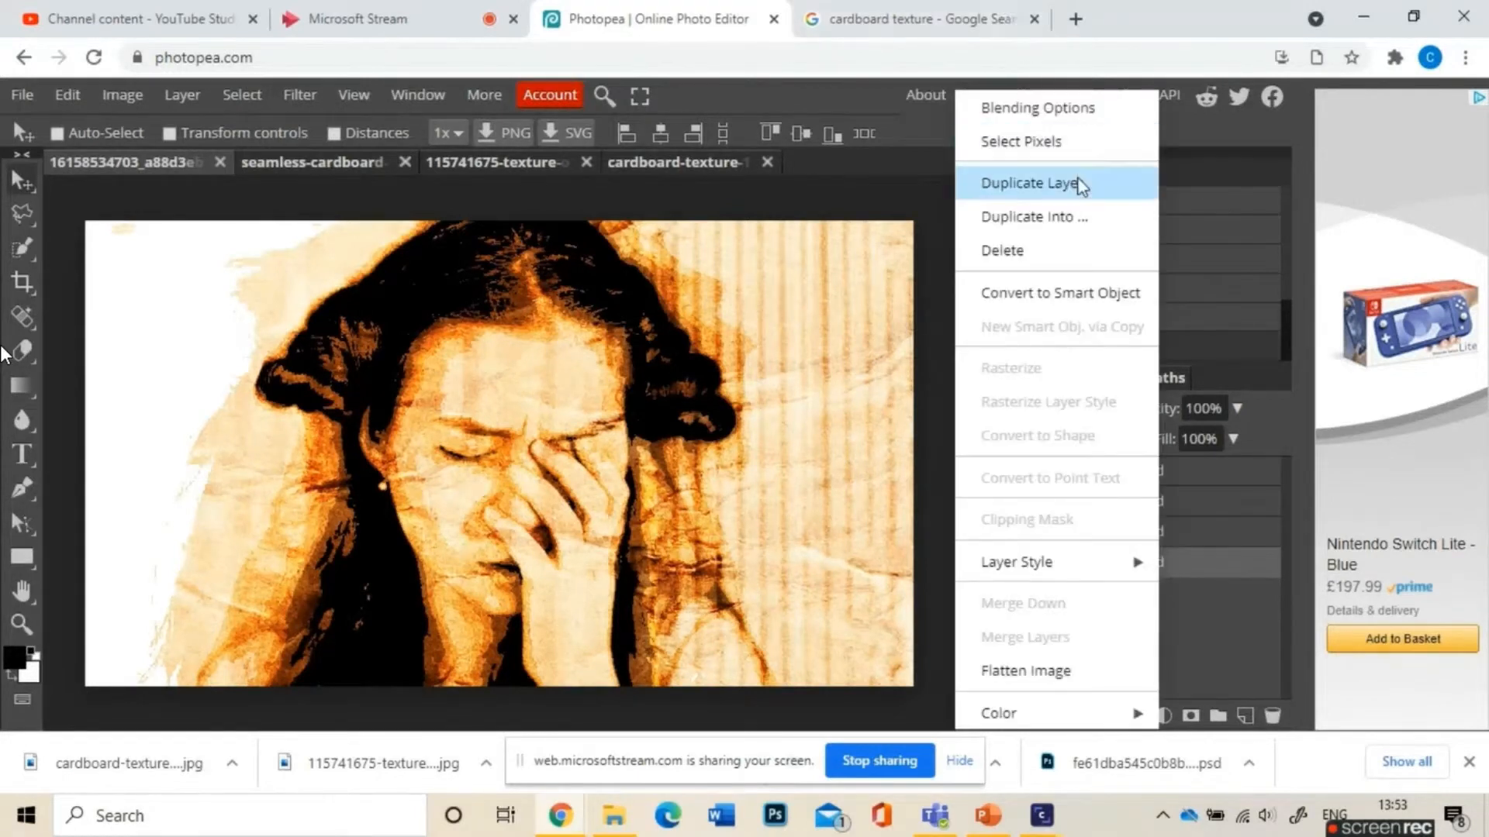
left_click(1043, 183)
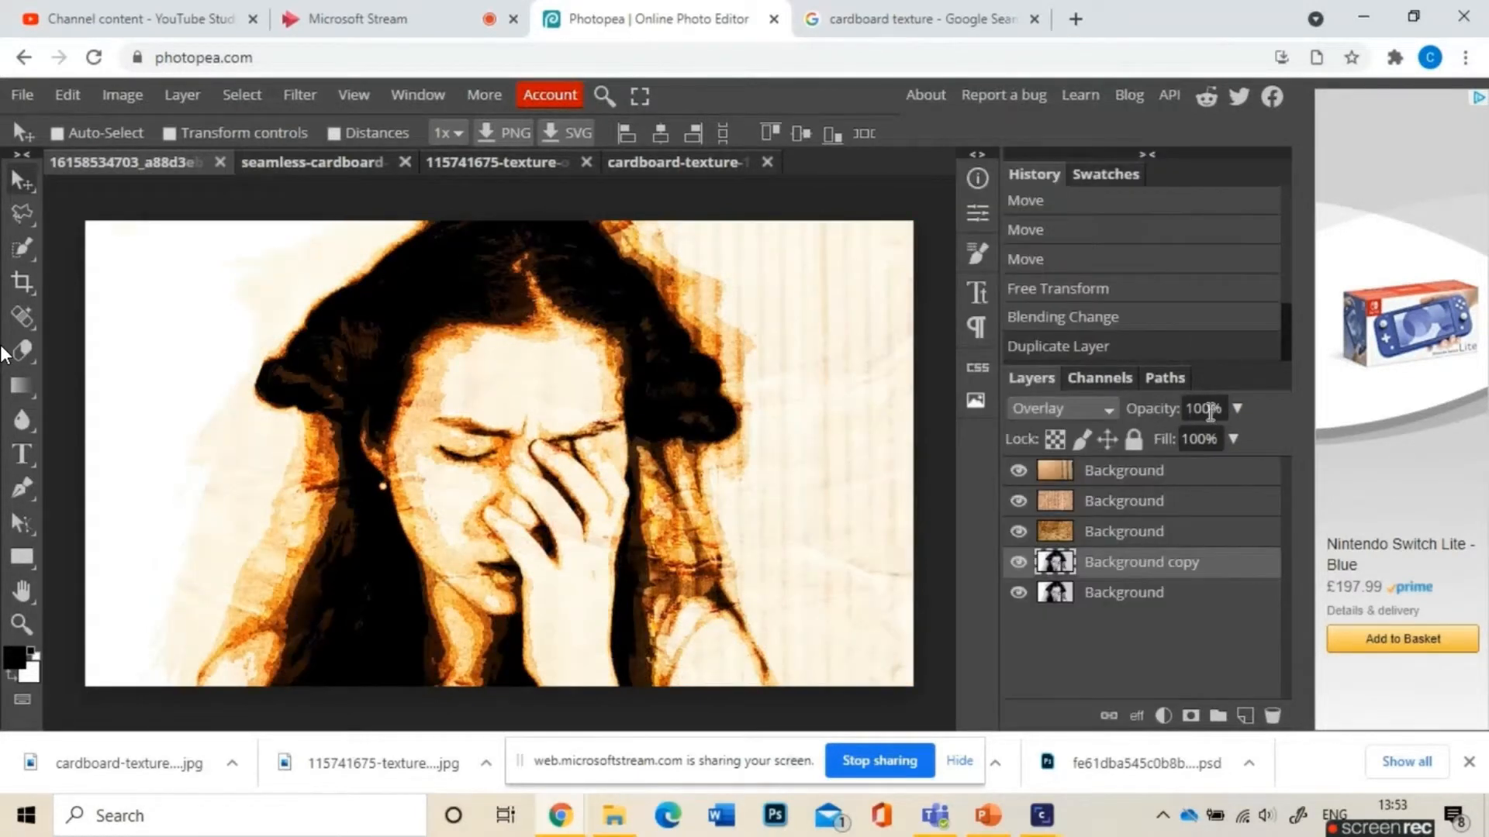
left_click(1207, 410)
key("Return")
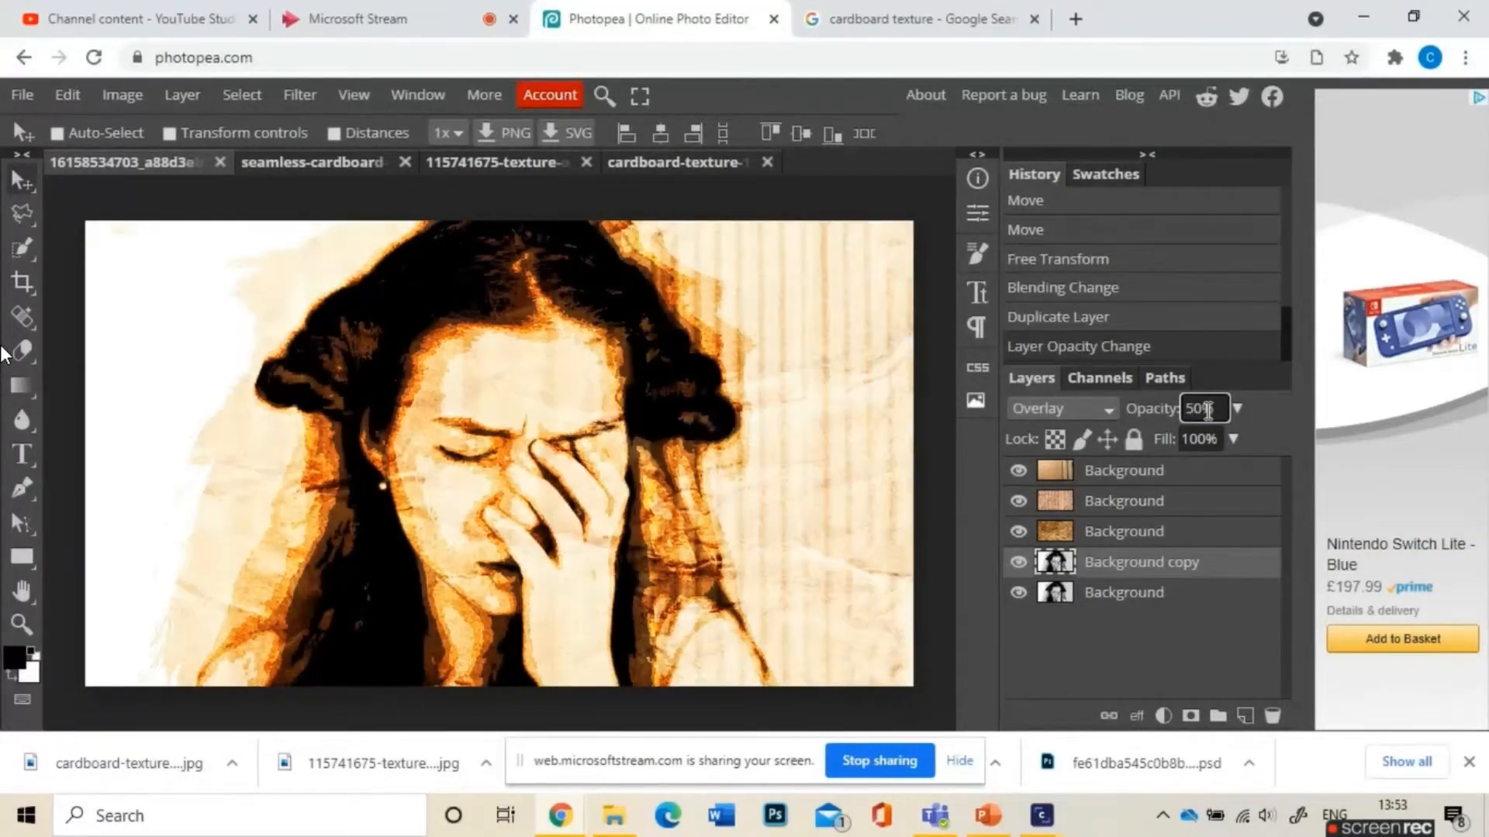
Step: Move the portrait copy to the top of the layer stack and set its opacity to 20%
left_click_drag(1102, 572, 1125, 477)
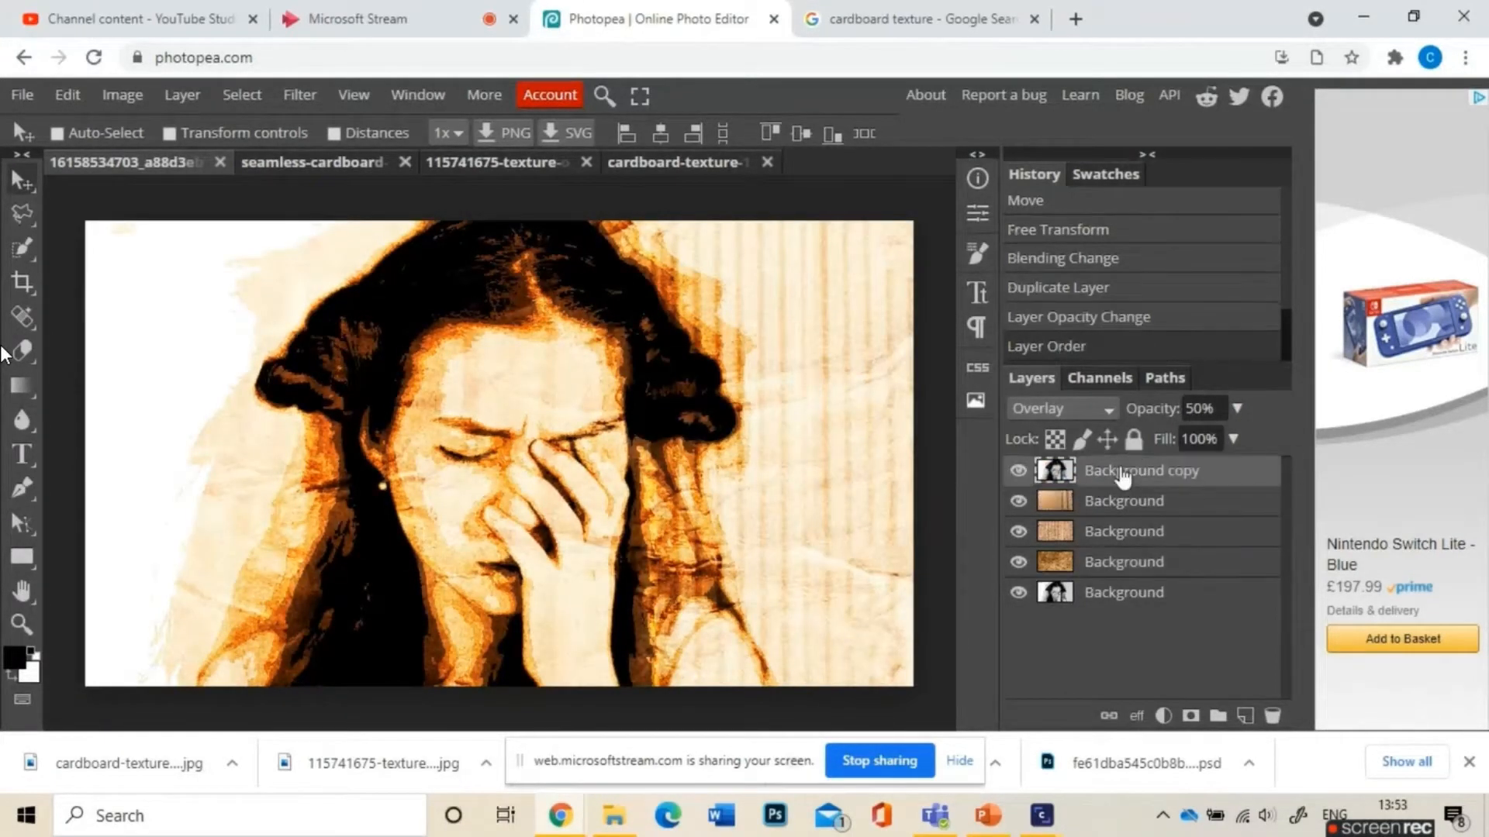
left_click(1202, 408)
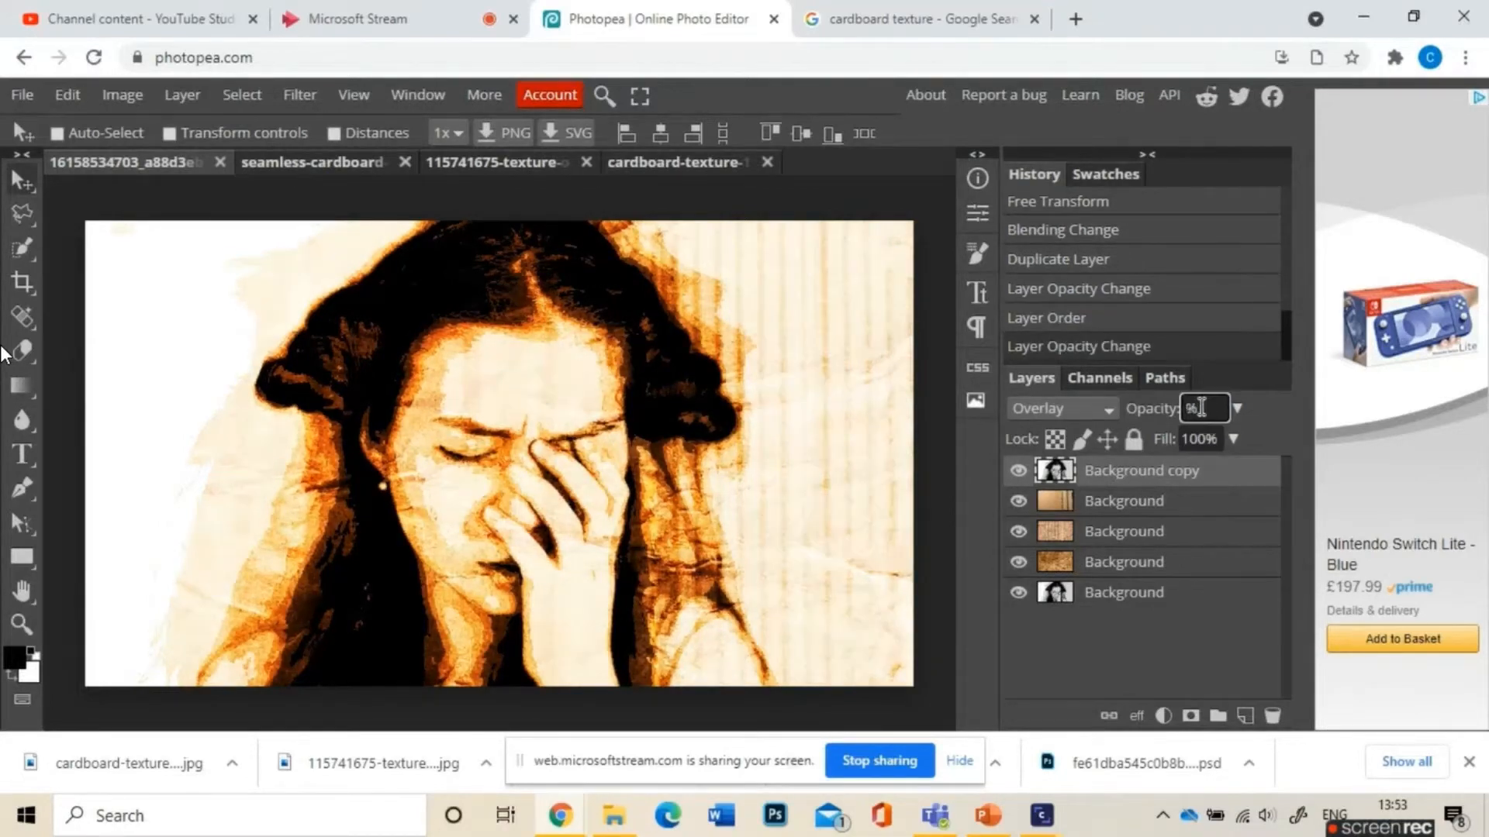
Step: Set the blending mode of the corrugated cardboard layer to Hard Light
left_click(1124, 501)
left_click(1062, 409)
left_click(1088, 346)
Step: Try a different blending mode on the creased cardboard layer below the corrugated one, and revert that change
left_click(1124, 532)
left_click(1062, 409)
left_click(1080, 272)
left_click(1073, 320)
Step: Try desaturating all the layers from the portrait copy down to the original portrait together, and undo it
left_click(1139, 471)
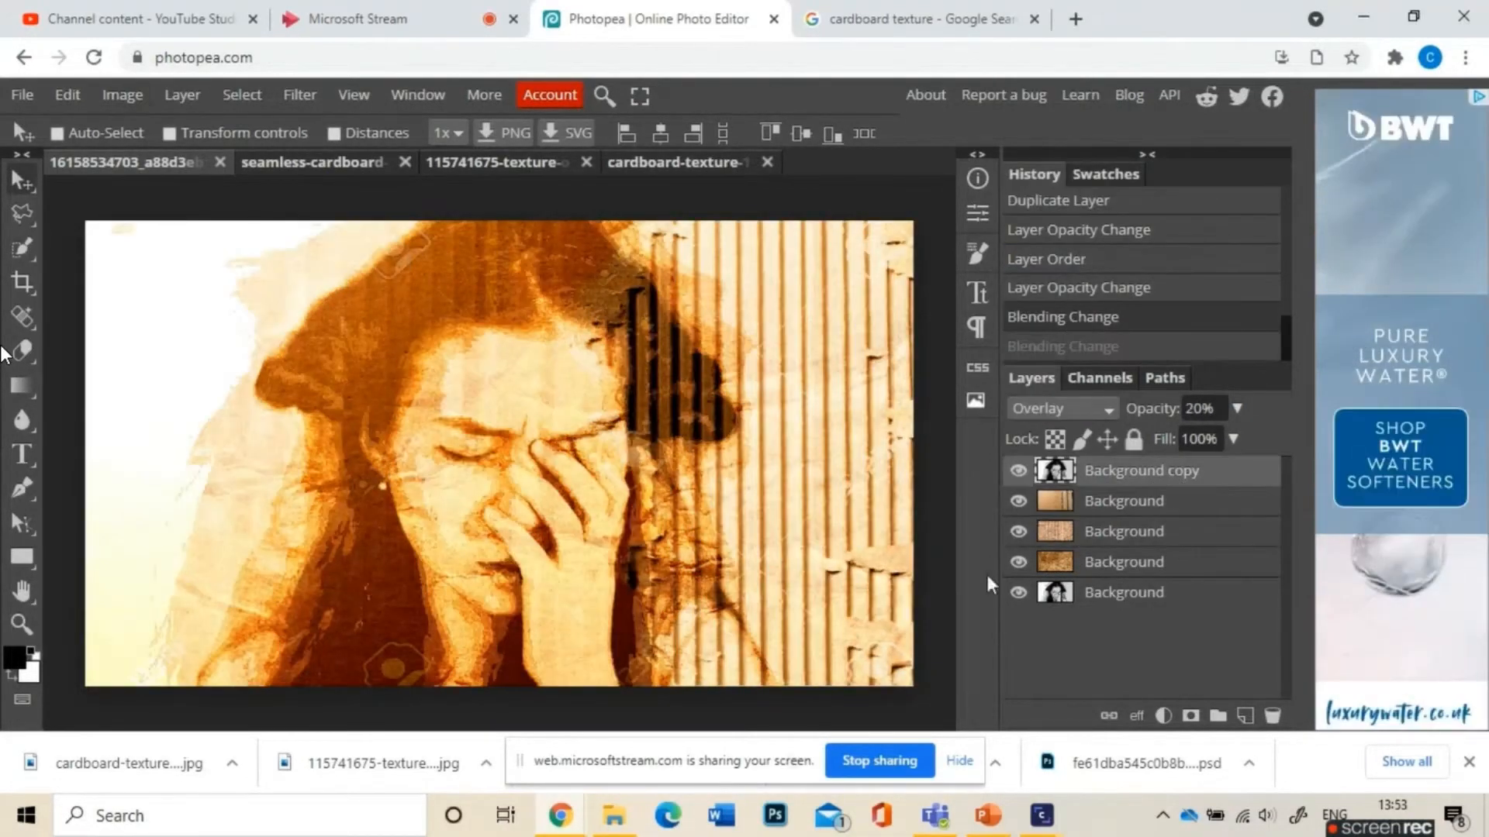
left_click(1124, 593, "shift")
left_click(123, 94)
mouse_move(232, 127)
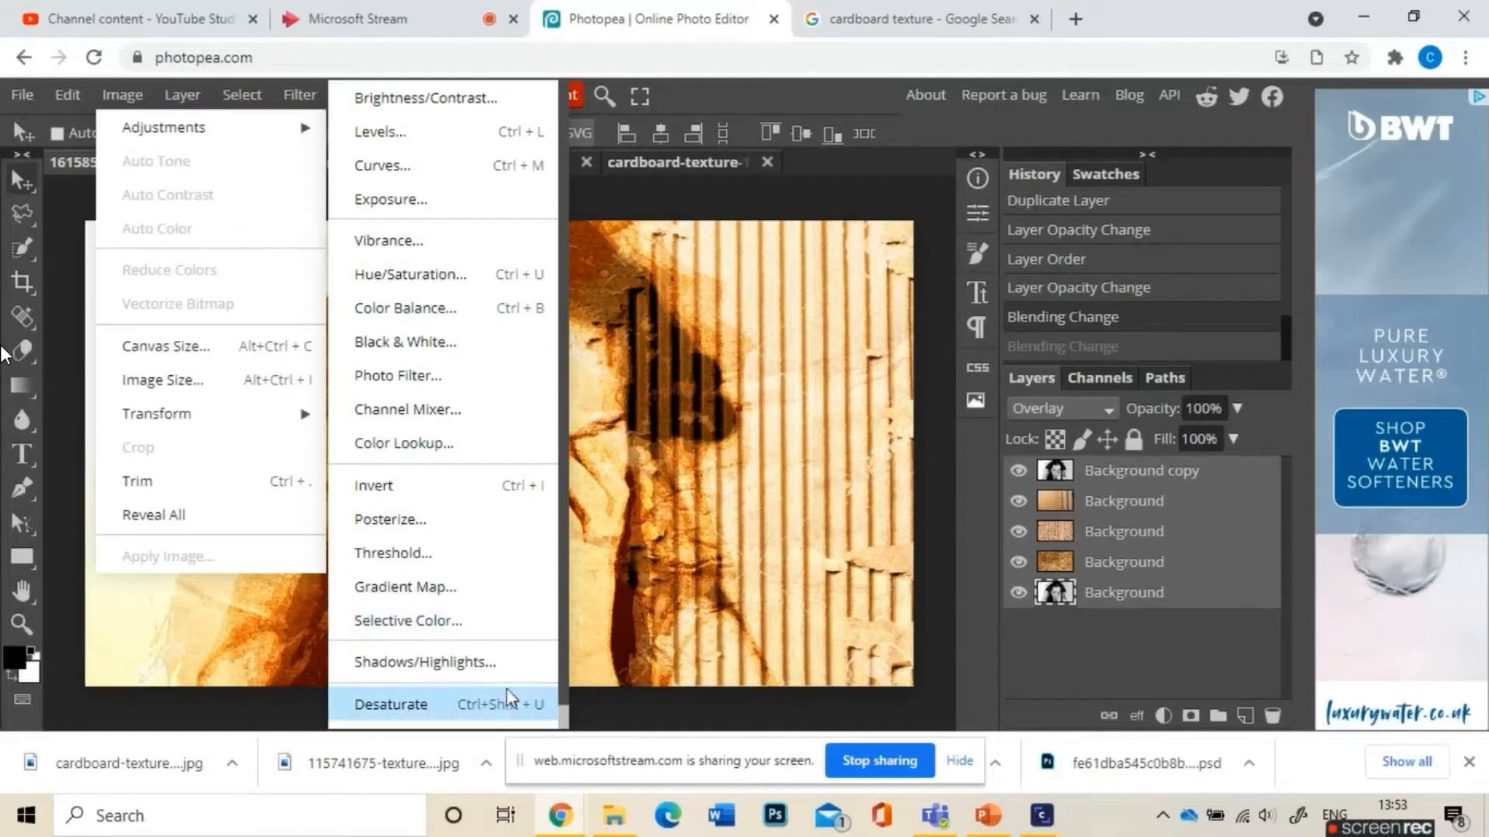
left_click(391, 704)
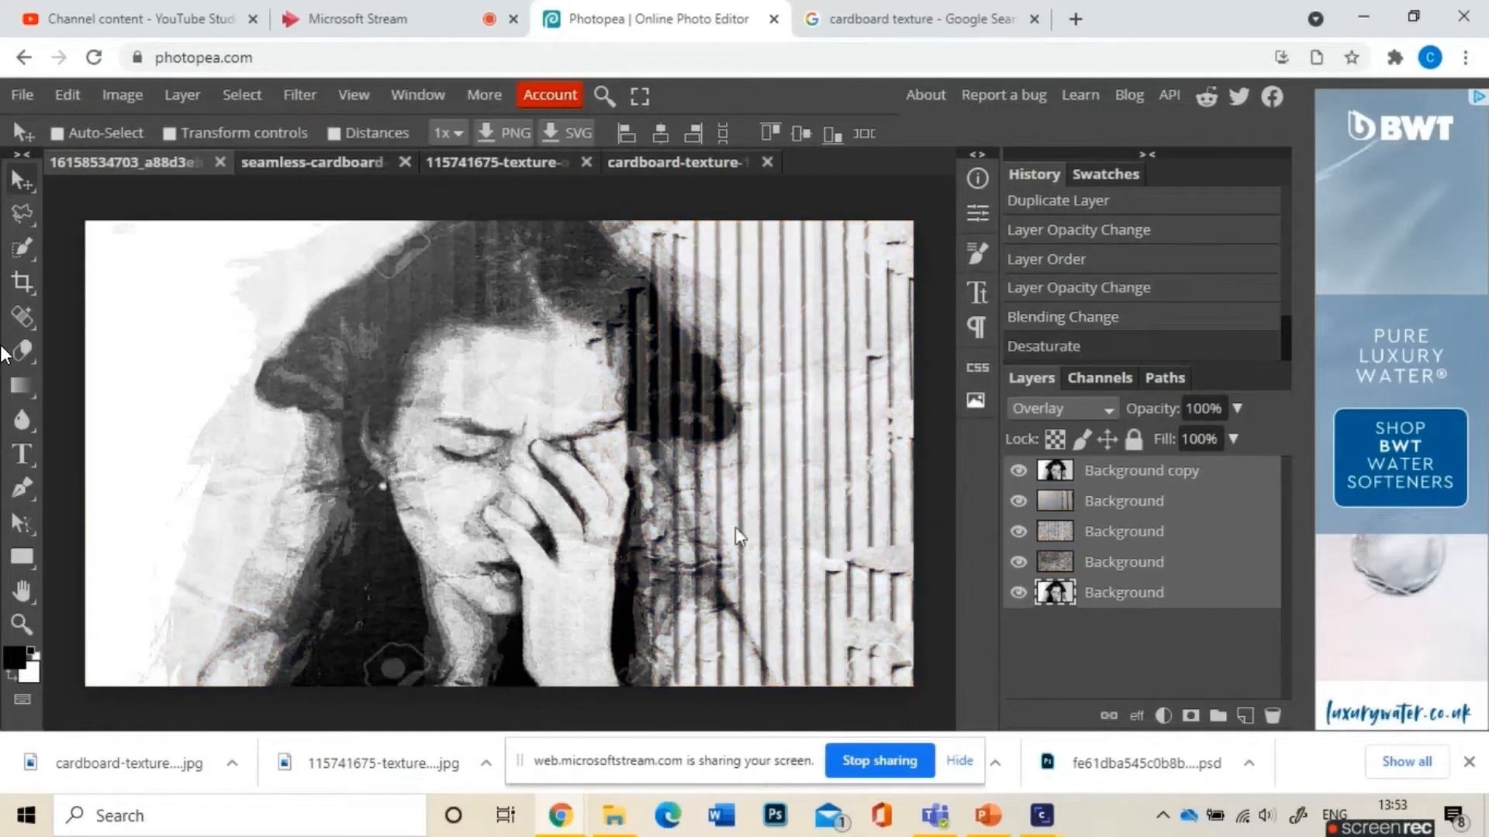
key("ctrl")
key("ctrl+z")
Step: Try desaturating the two lower cardboard layers together, leaving out the corrugated one, and undo it
left_click(1191, 512)
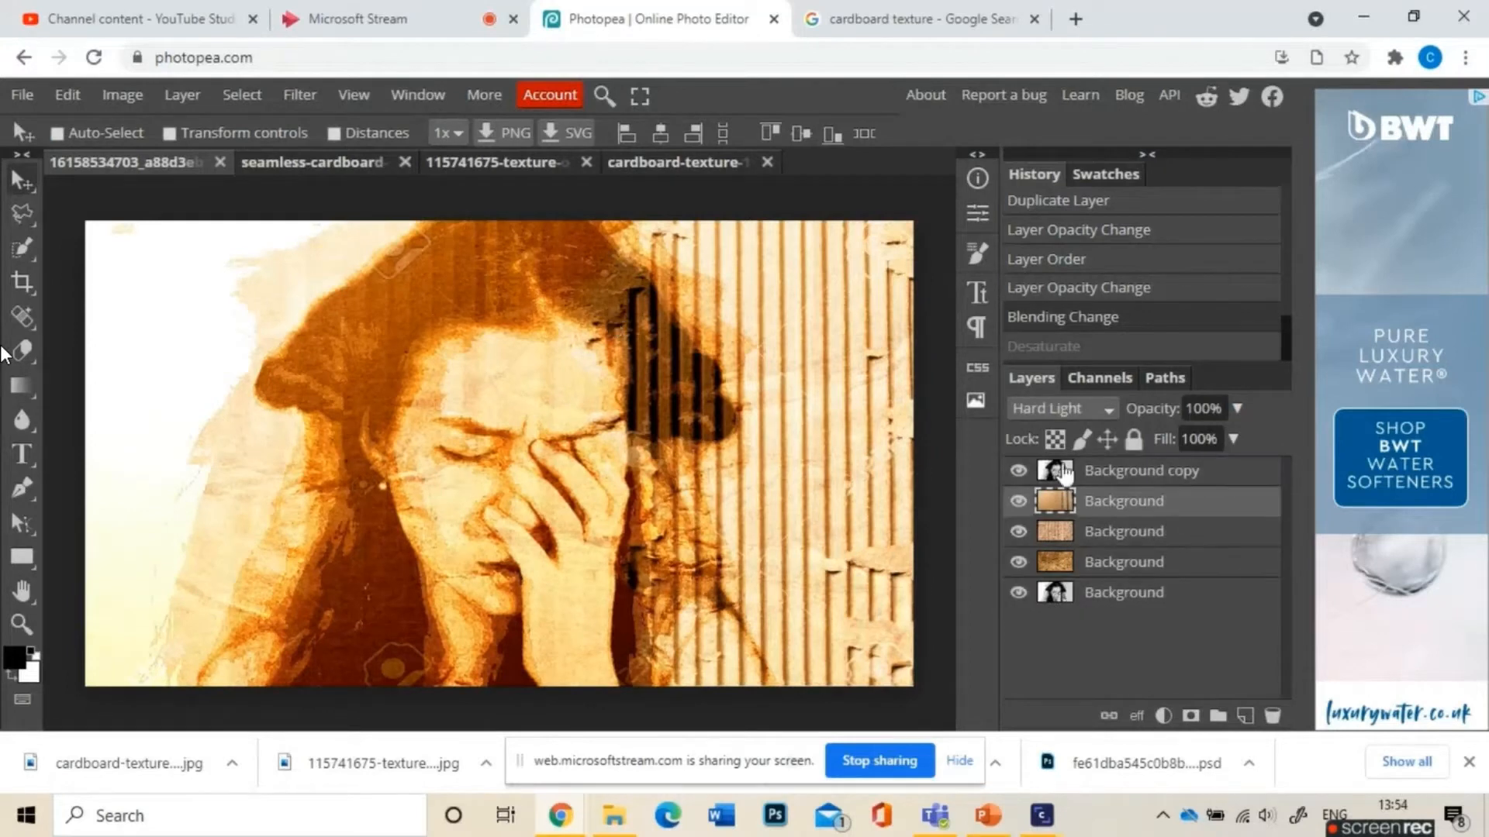
left_click(1101, 532, "shift")
left_click(1109, 561, "shift")
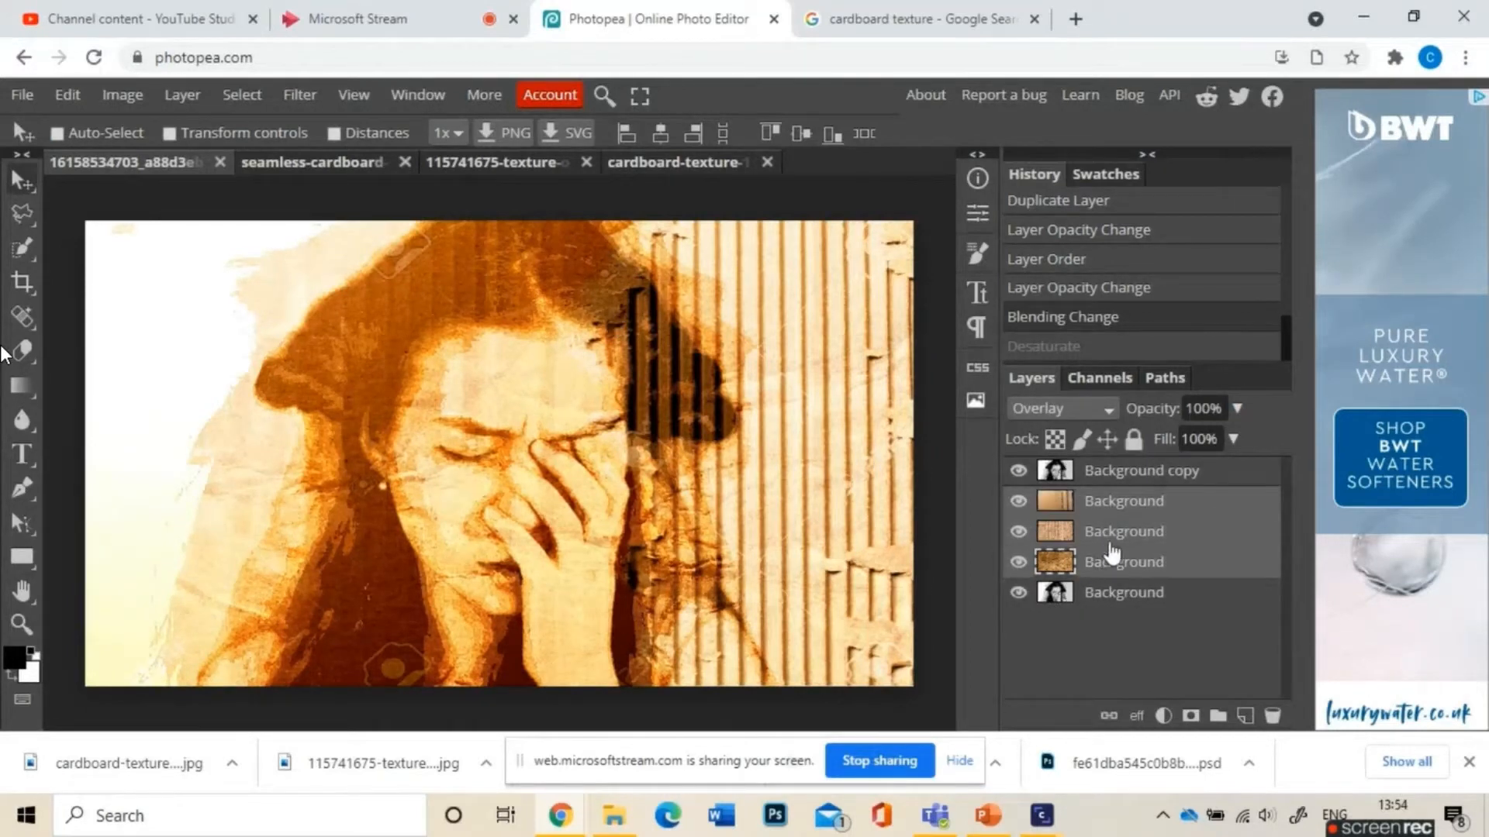
left_click(1126, 506, "ctrl")
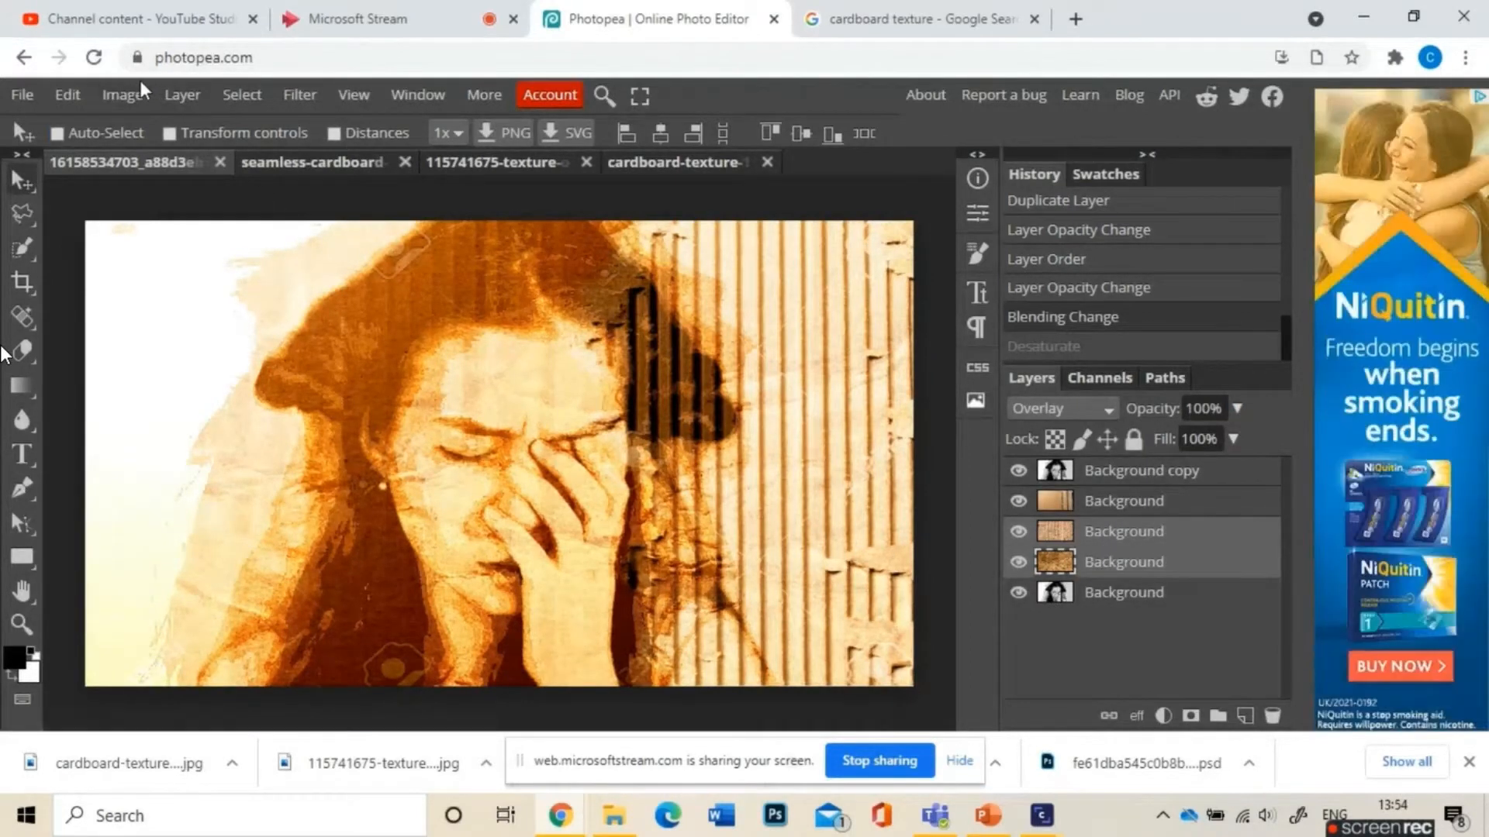
left_click(139, 85)
left_click(139, 85)
left_click(140, 85)
mouse_move(200, 145)
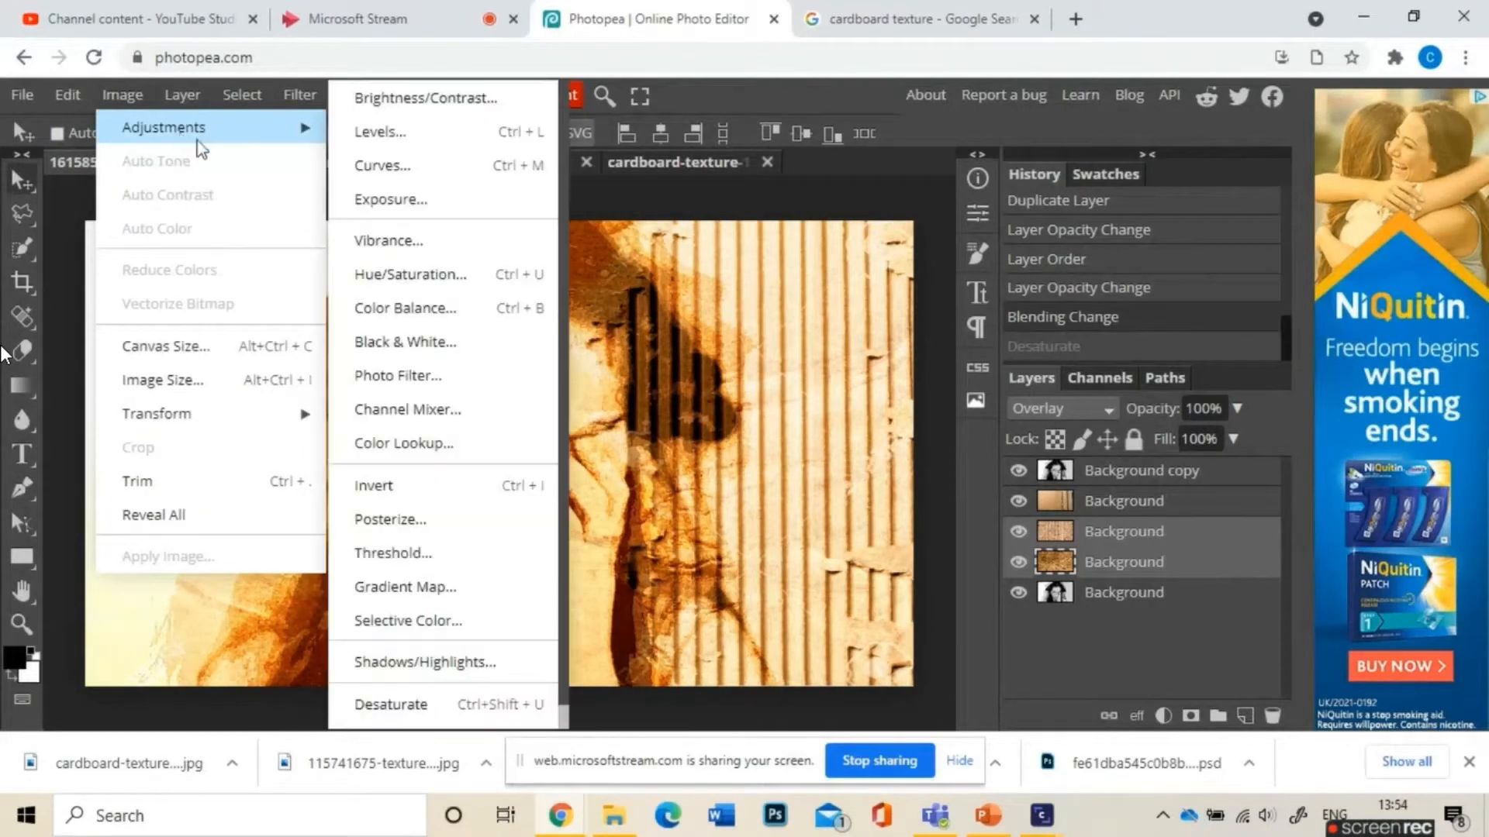
left_click(474, 707)
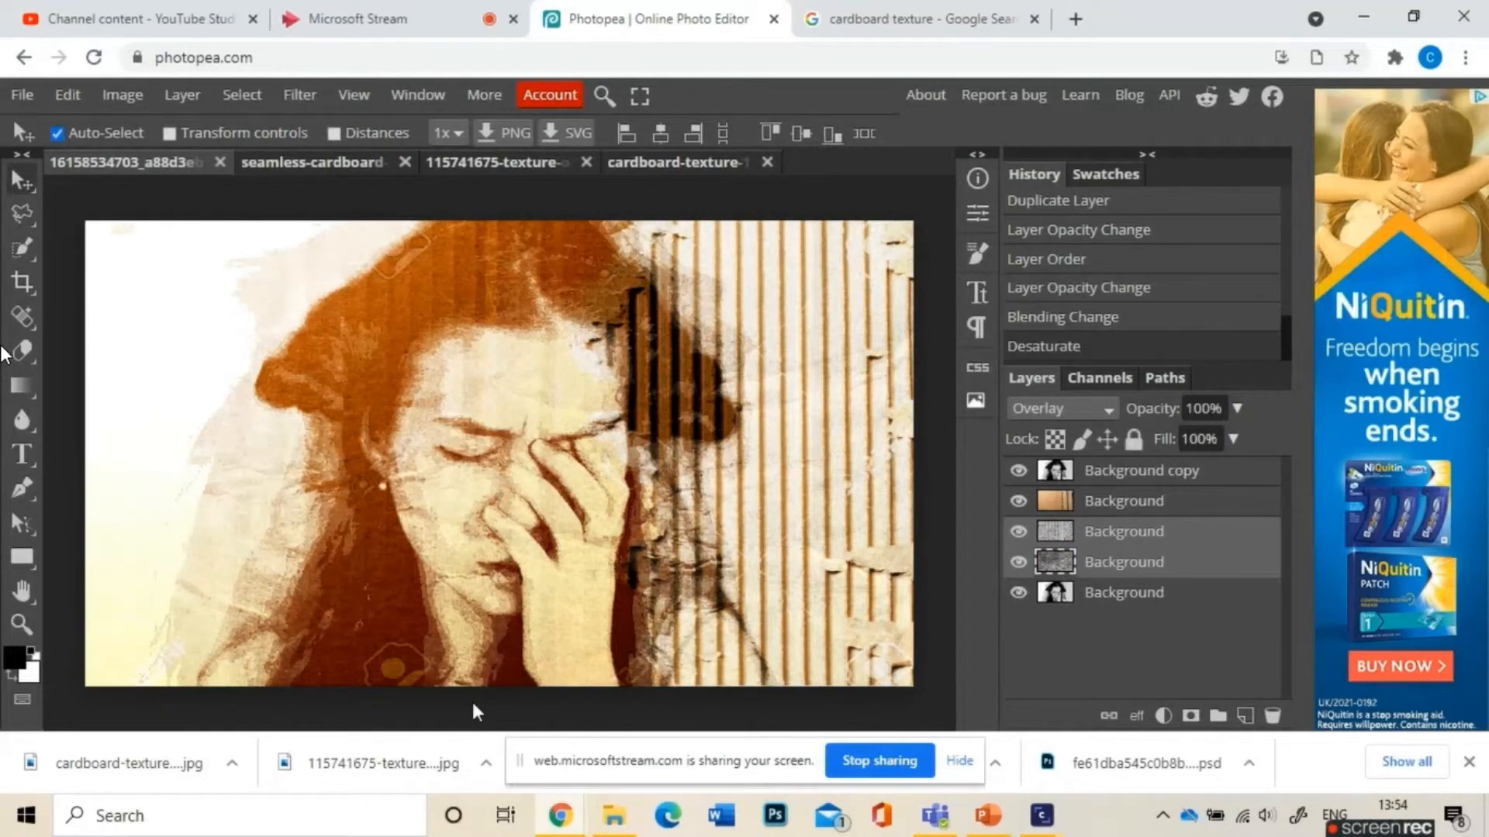
key("ctrl+z")
Step: Hide the three cardboard layers and the portrait copy, and make the original portrait layer active
left_click(1018, 562)
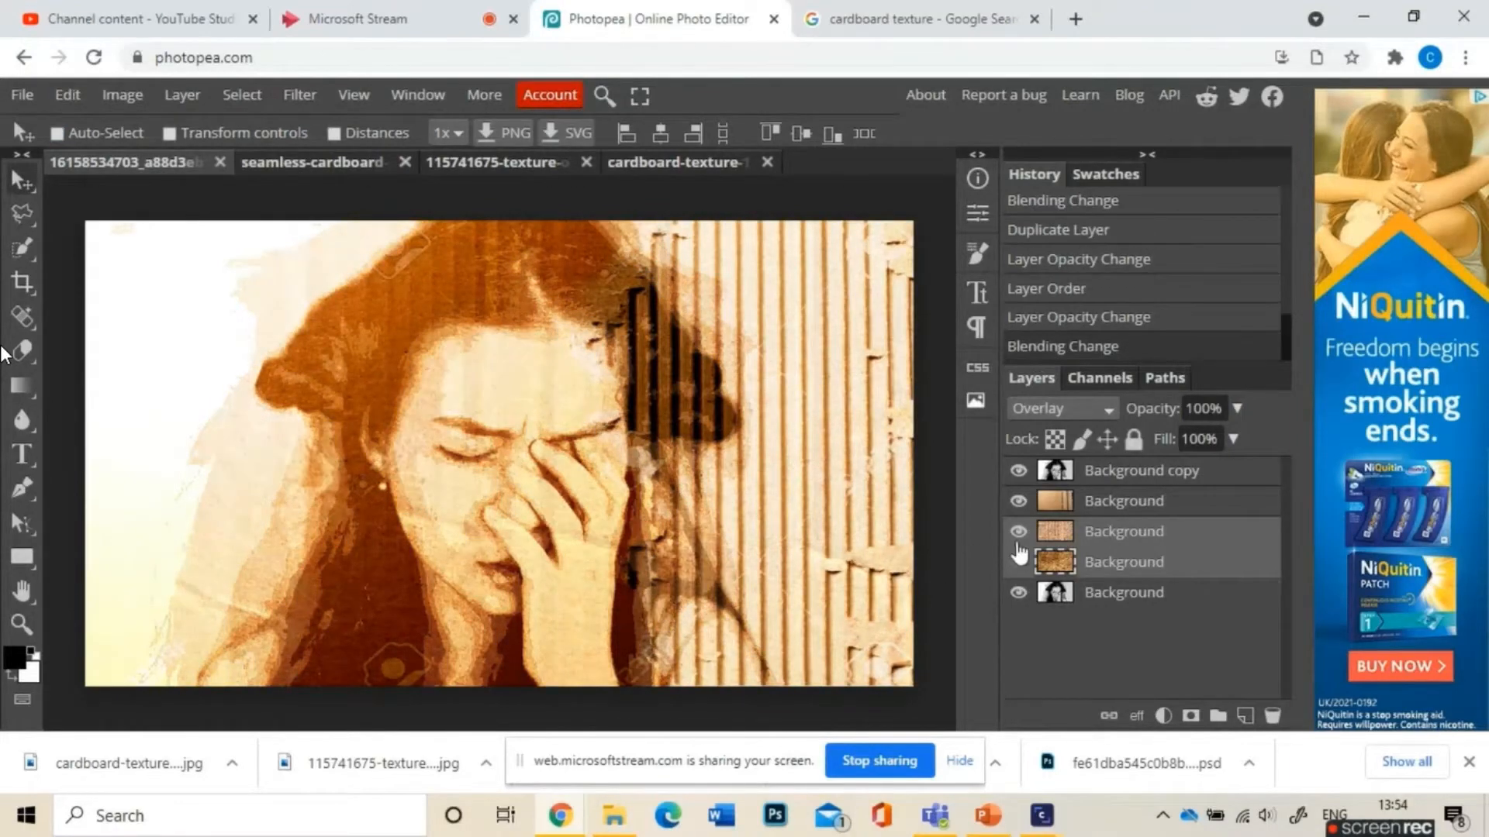
left_click(1020, 532)
left_click(1018, 501)
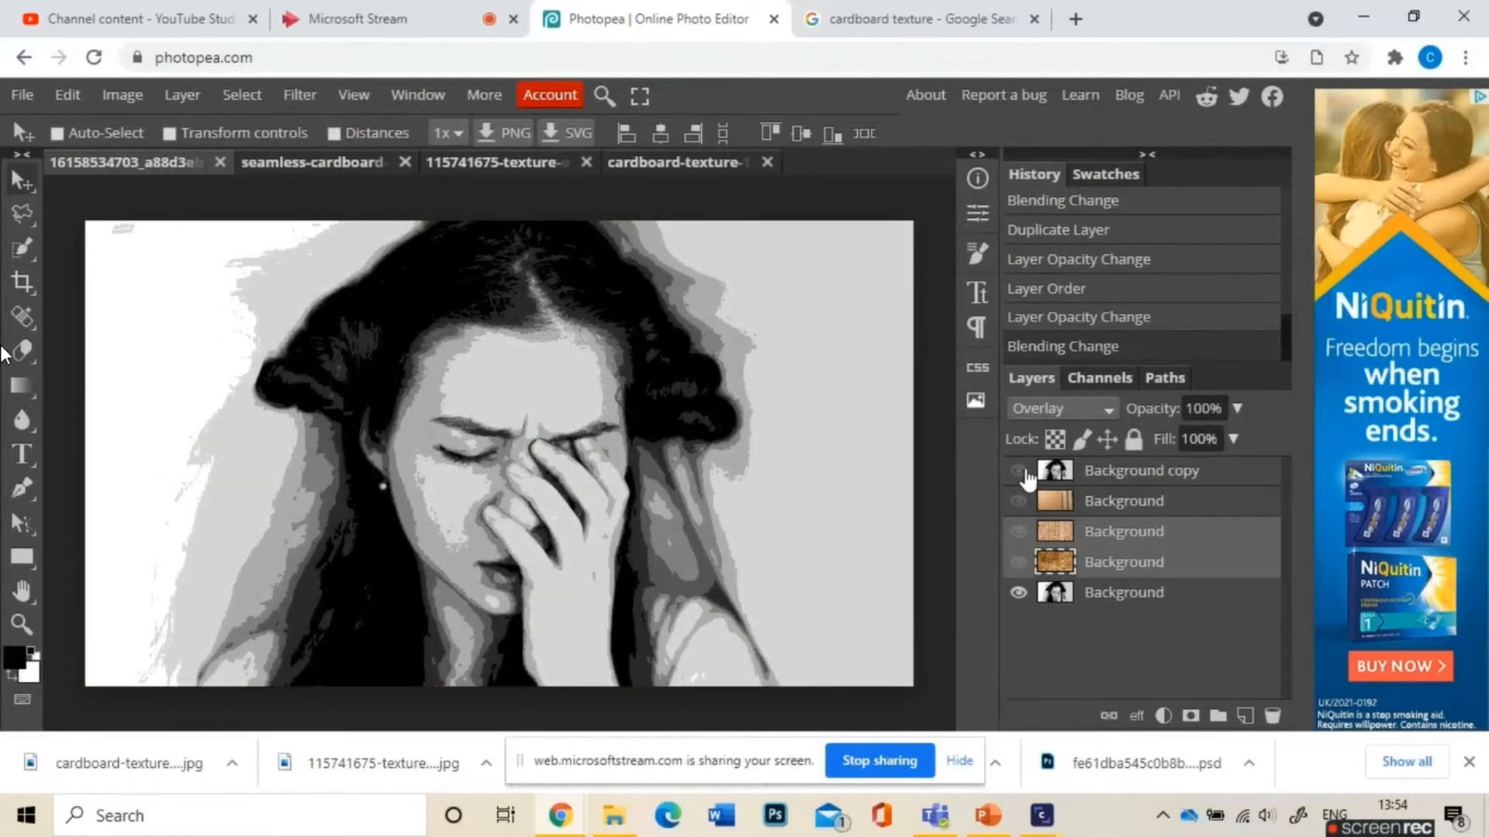
left_click(1084, 594)
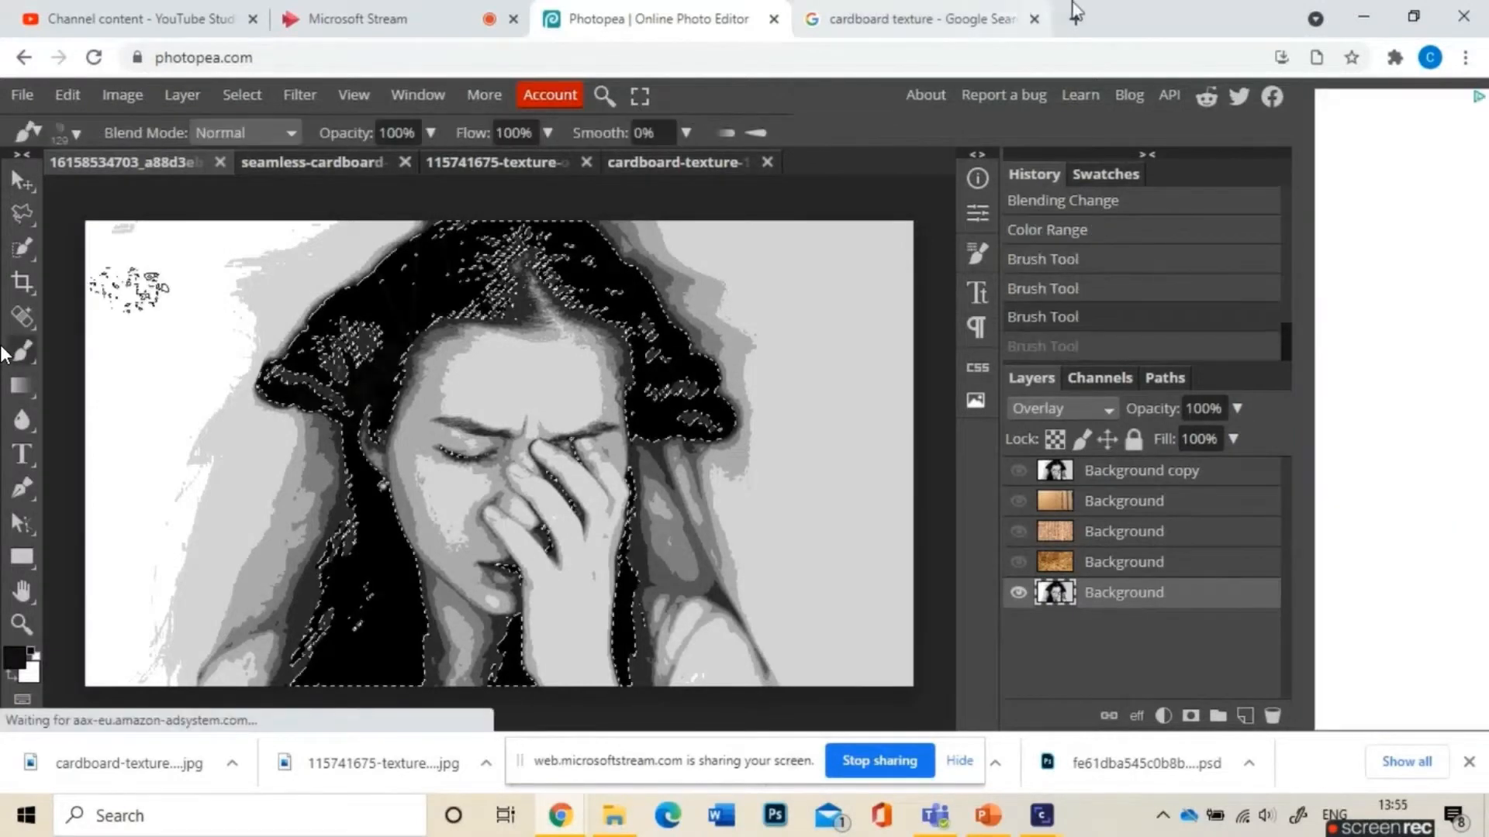
Step: Search Google Images for a scratchy texture in a new browser tab
left_click(1078, 15)
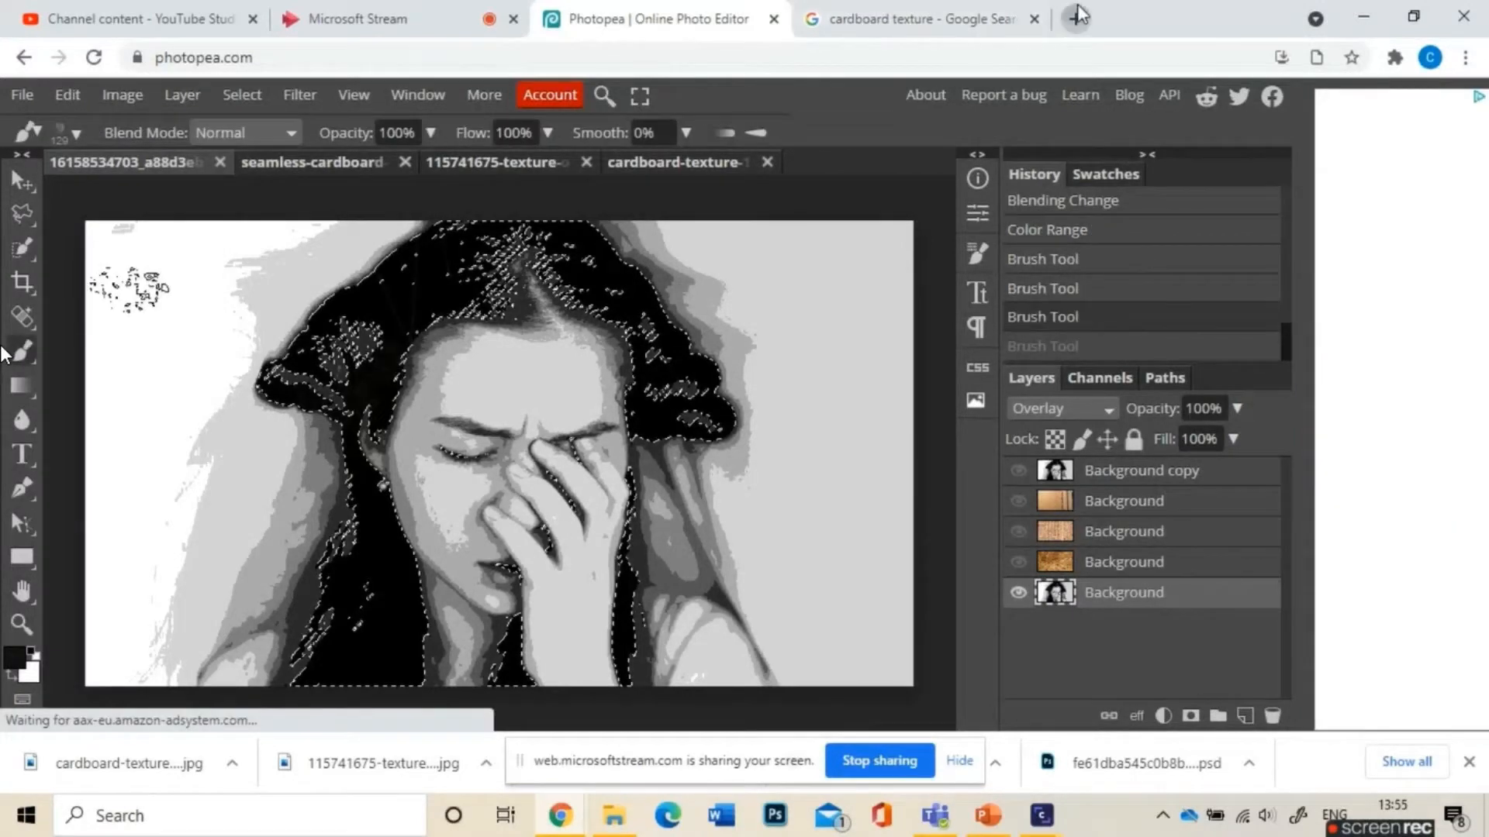
type("svratchy t")
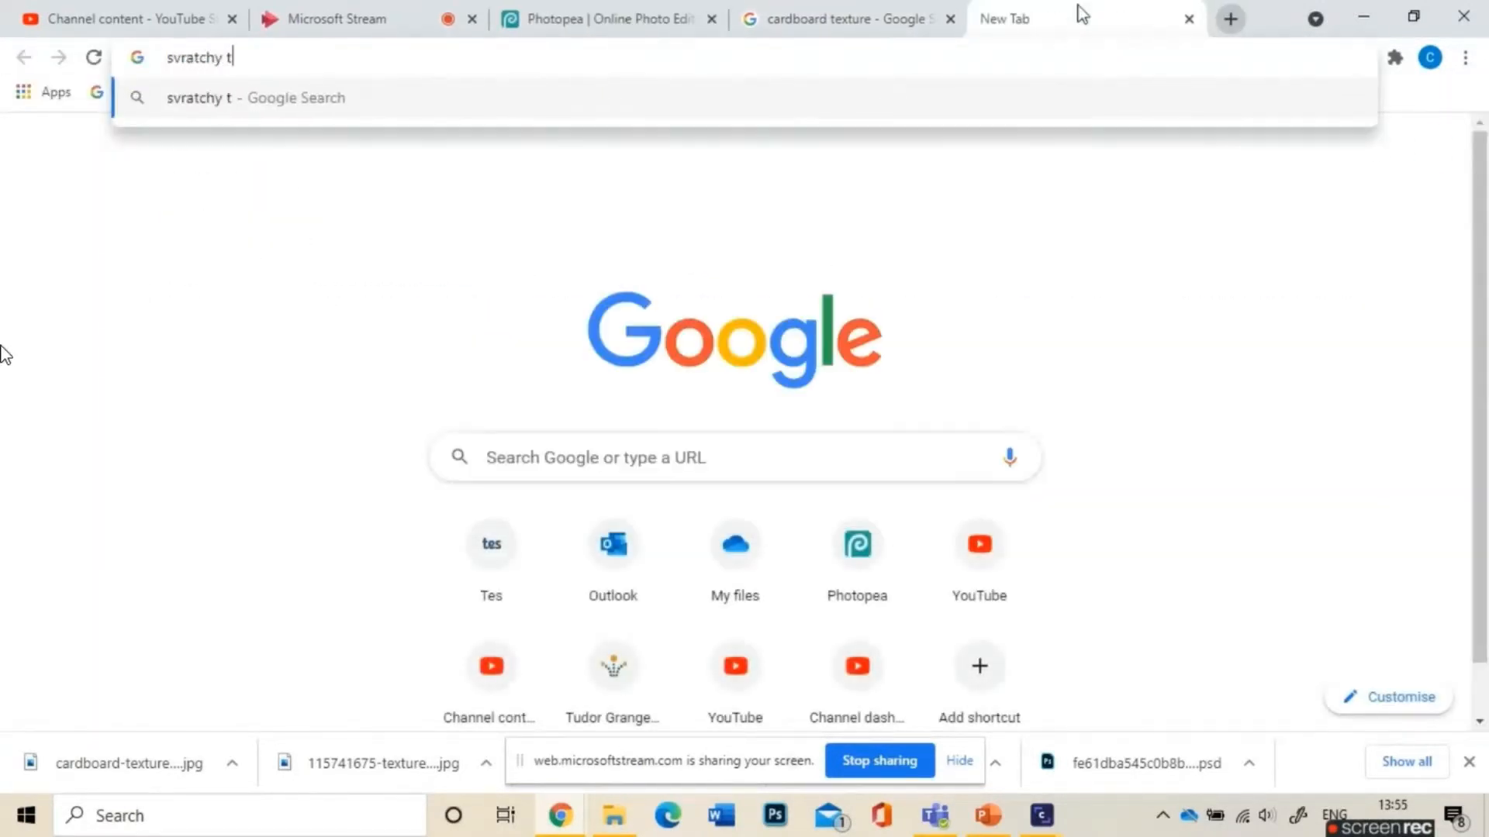
type("exture")
key("Return")
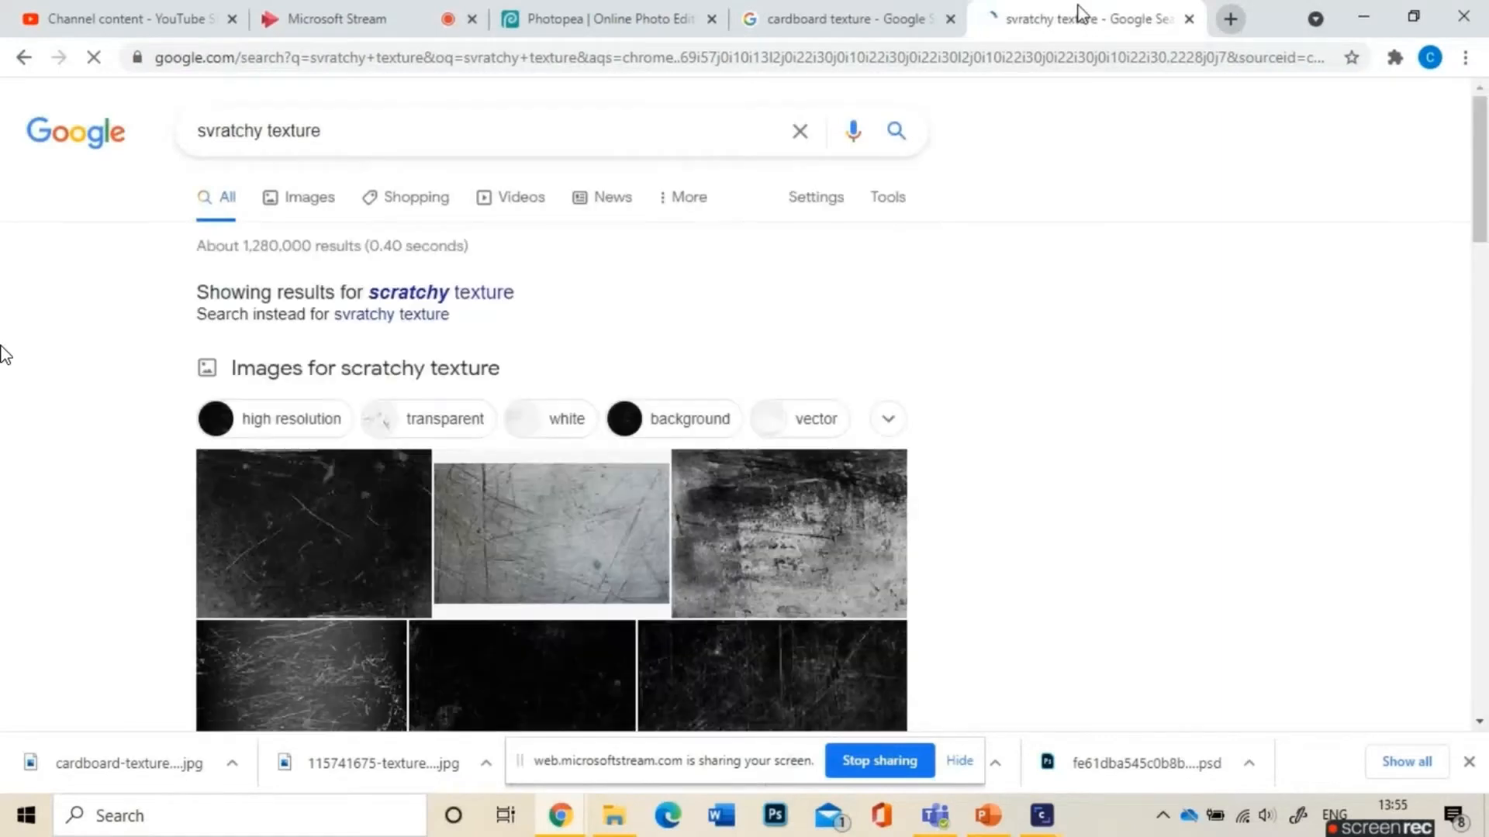
left_click(332, 212)
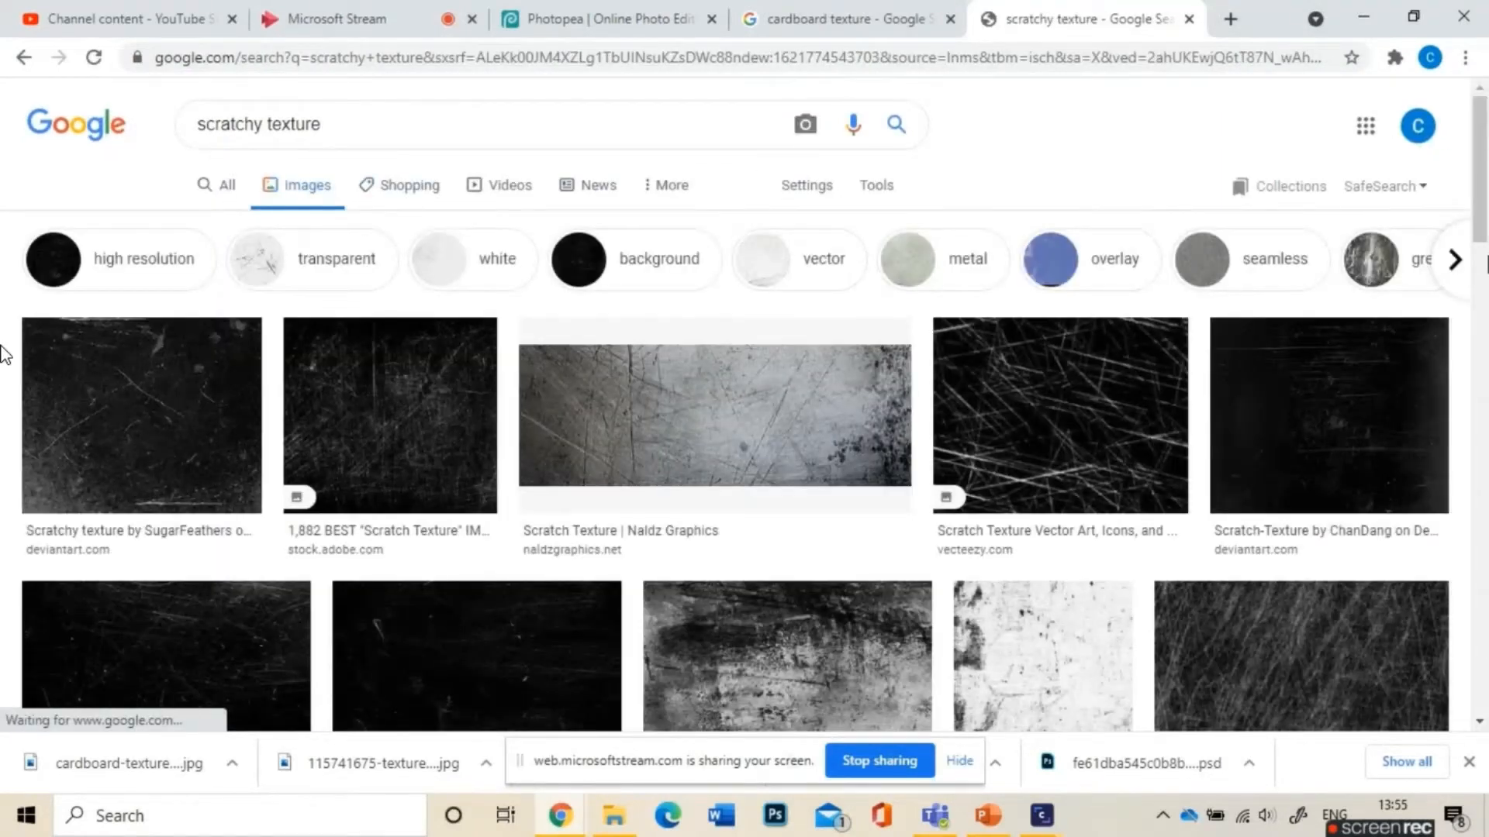
Step: Save the dark and light Photoshop Supply scratch textures as scratches-texture-1.jpg and scratches-texture-2.jpg
scroll(4, 354, "down", 8)
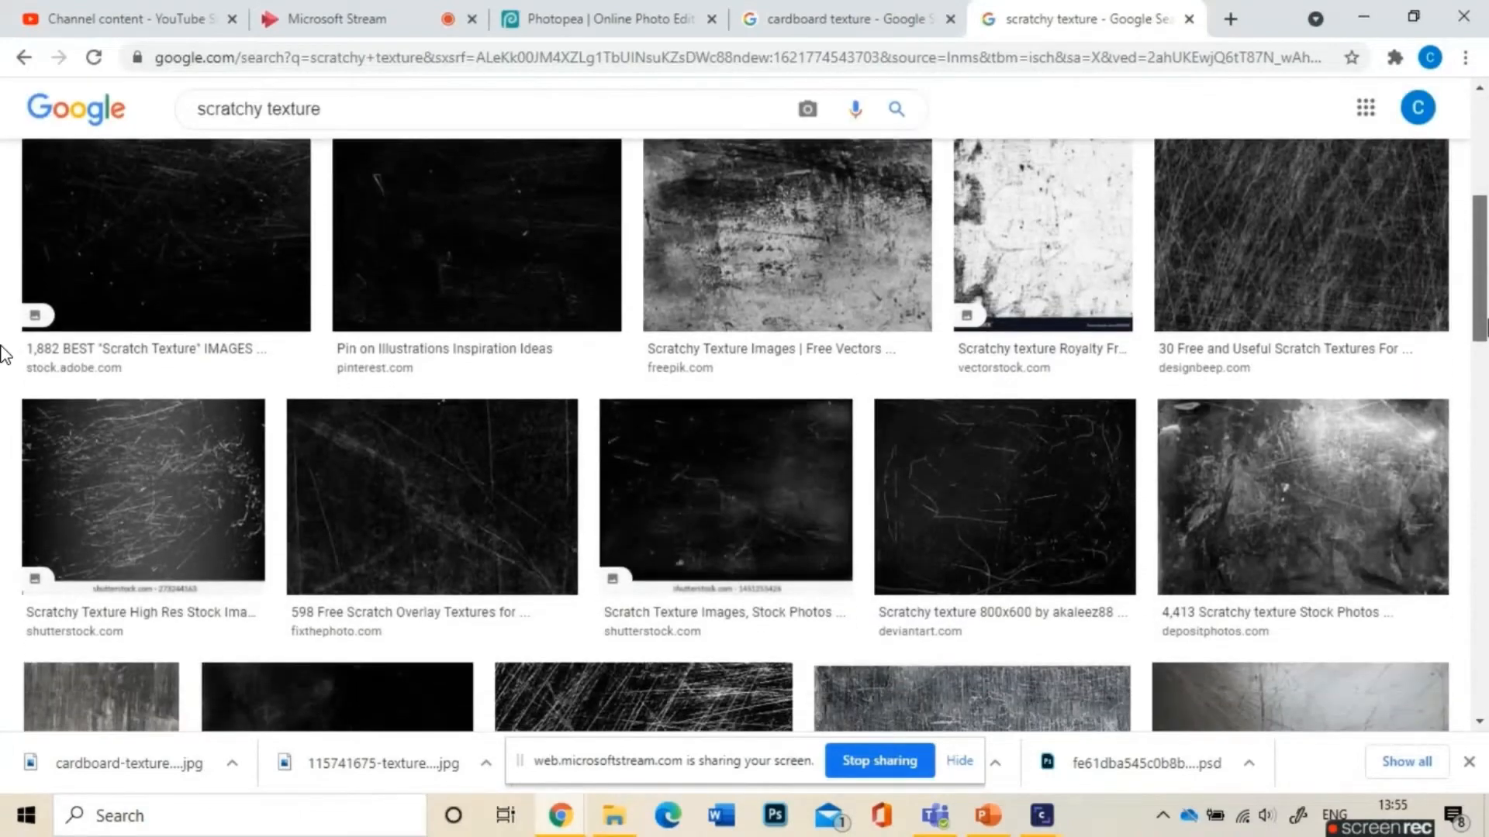
scroll(4, 354, "down", 3)
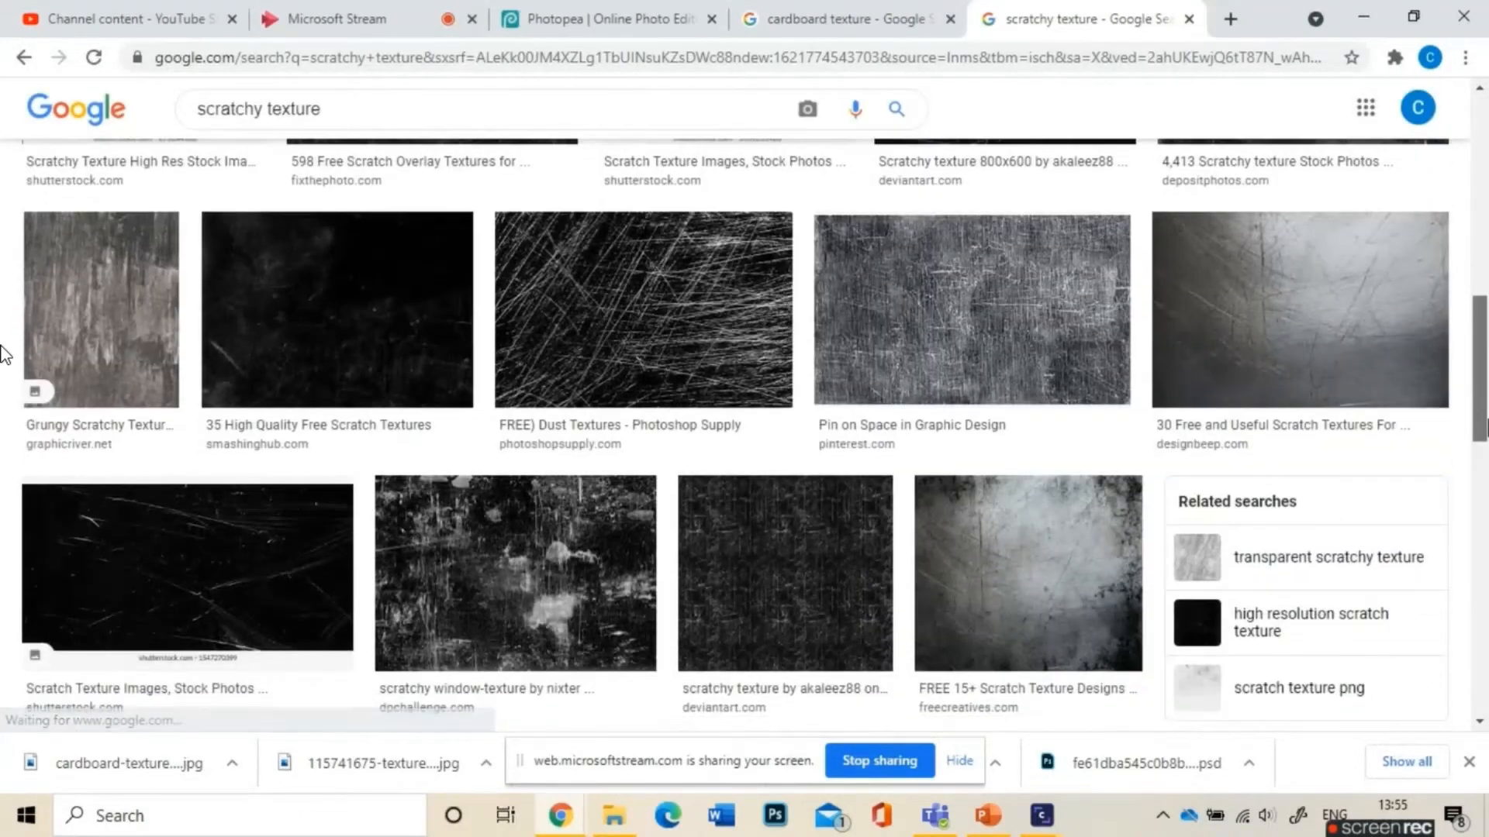
left_click(654, 306)
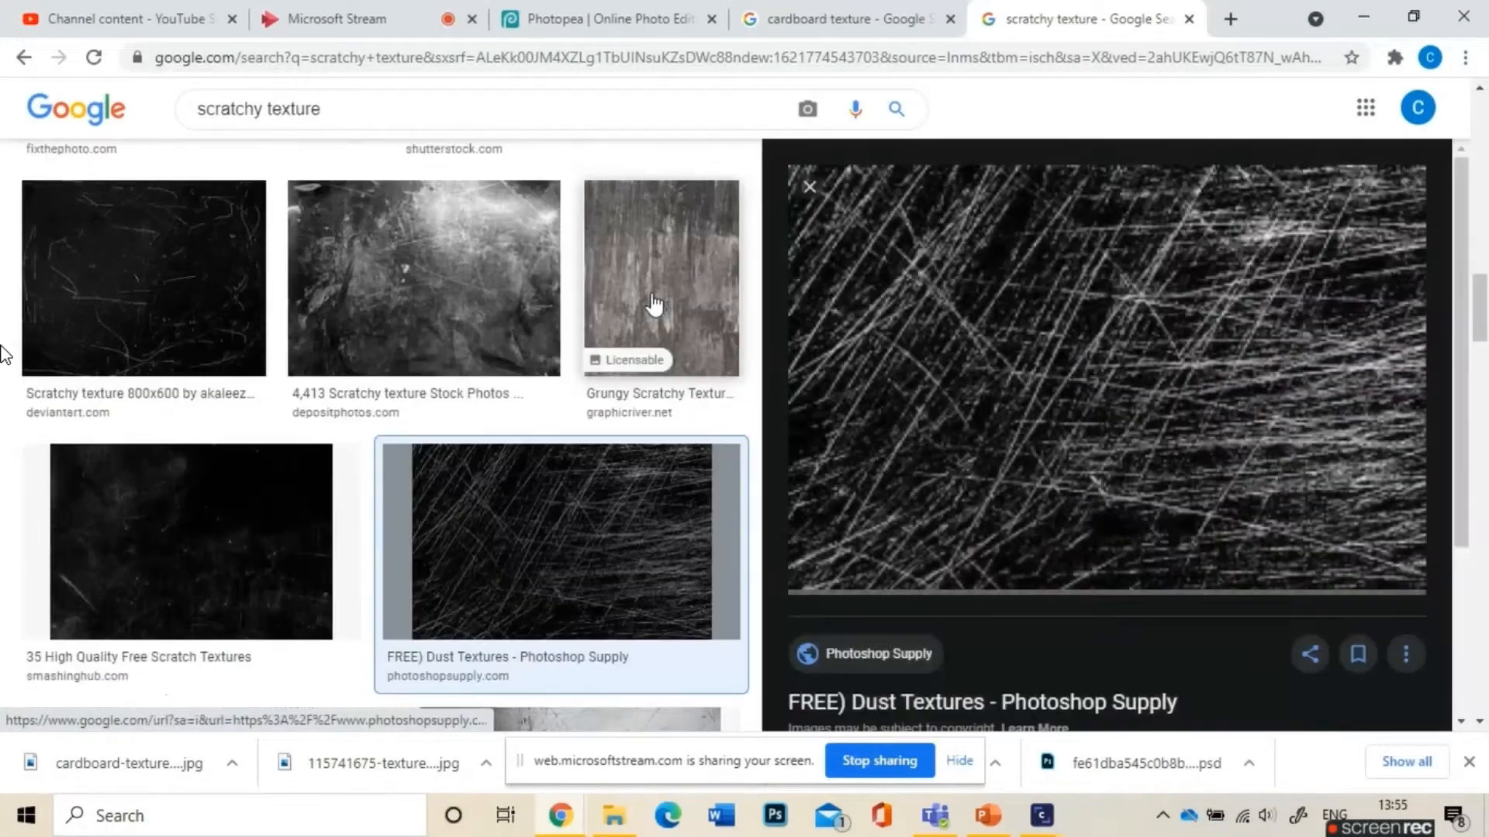
right_click(1115, 305)
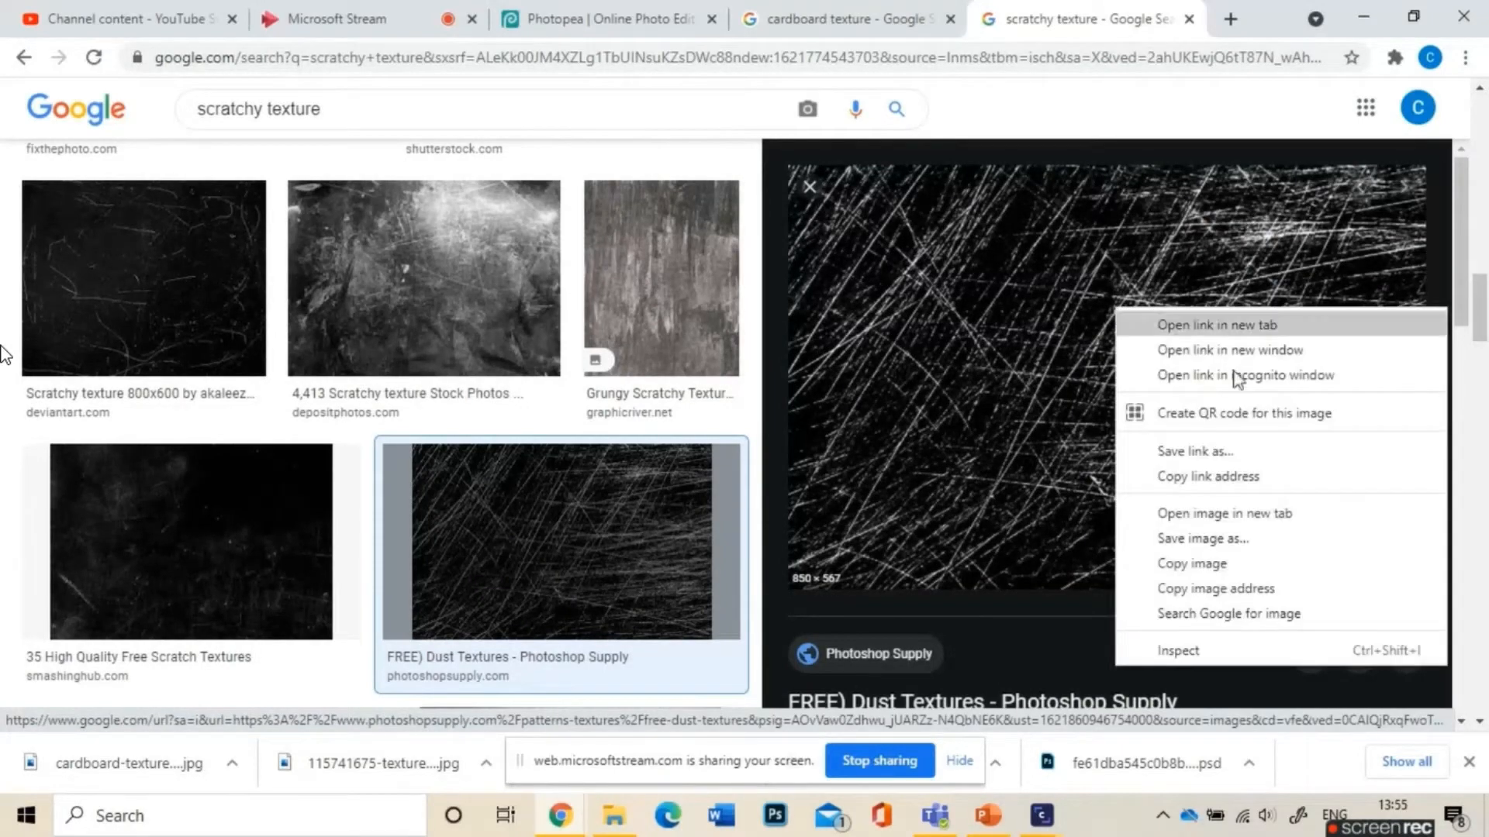
left_click(1249, 542)
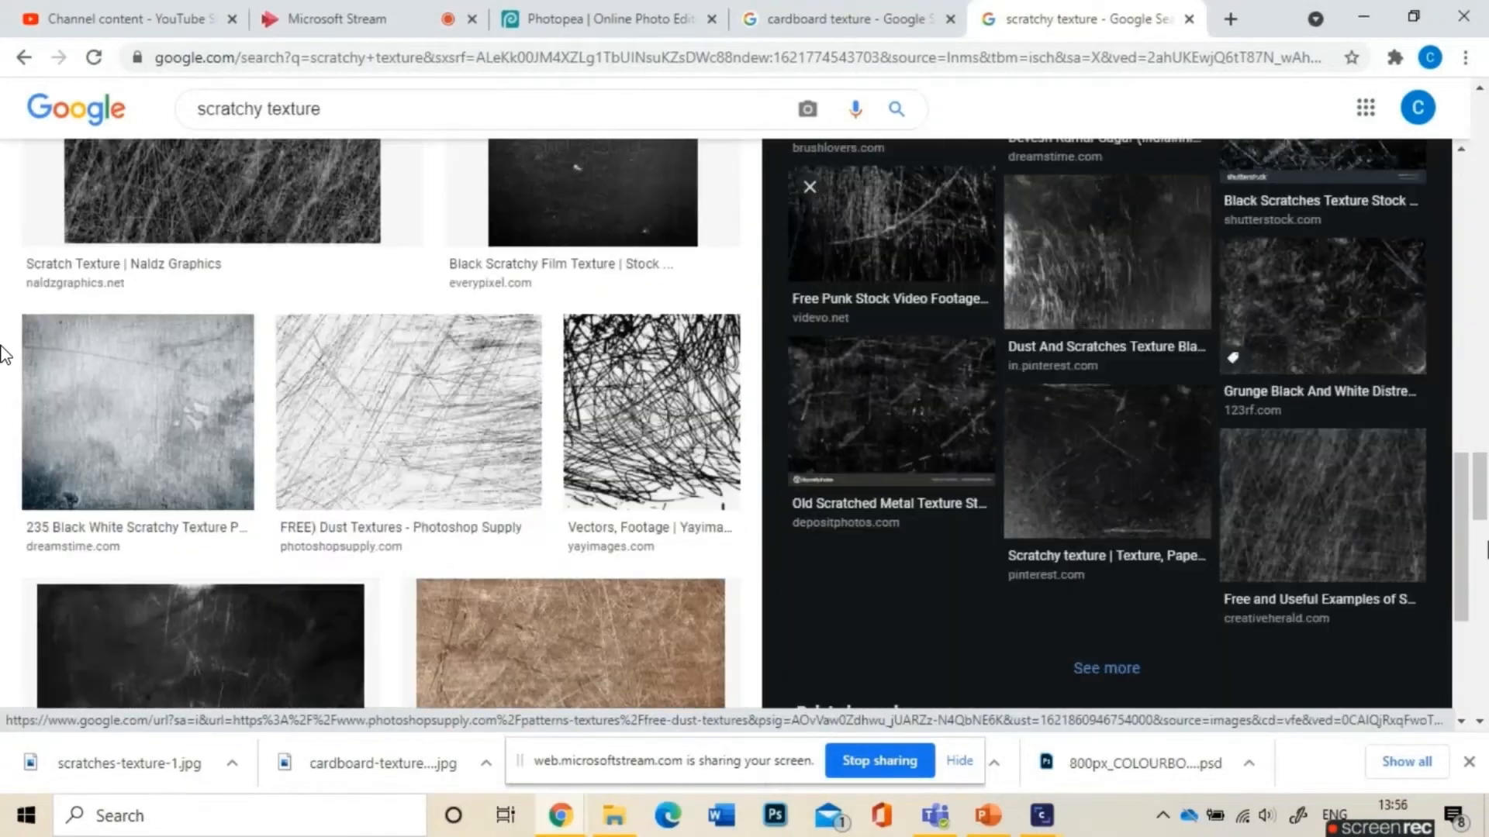
right_click(1131, 216)
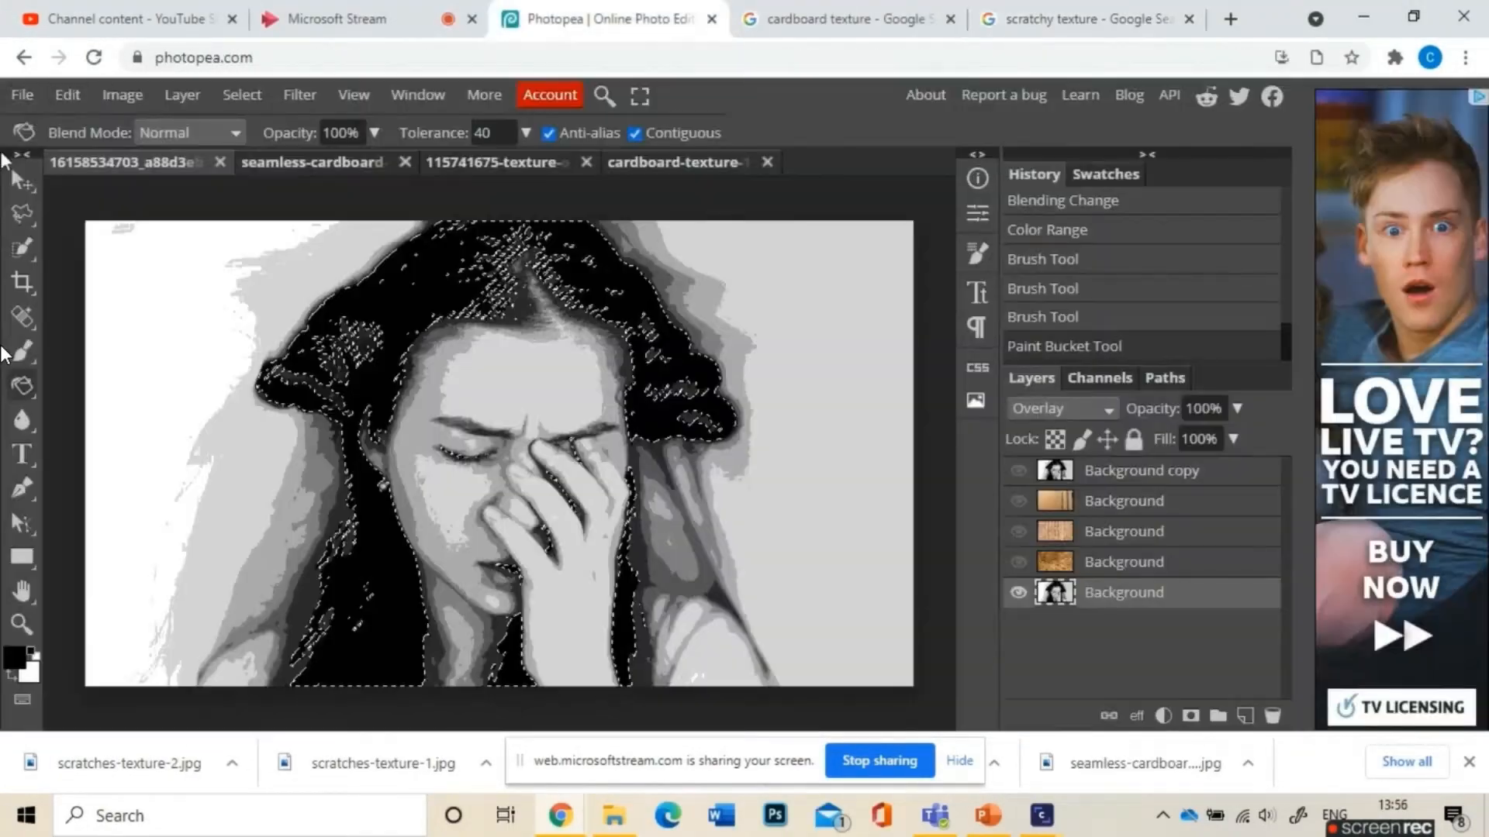
Step: Return to Photopea and open the scratches-texture-1 image from the photo edit folder
key("ctrl+o")
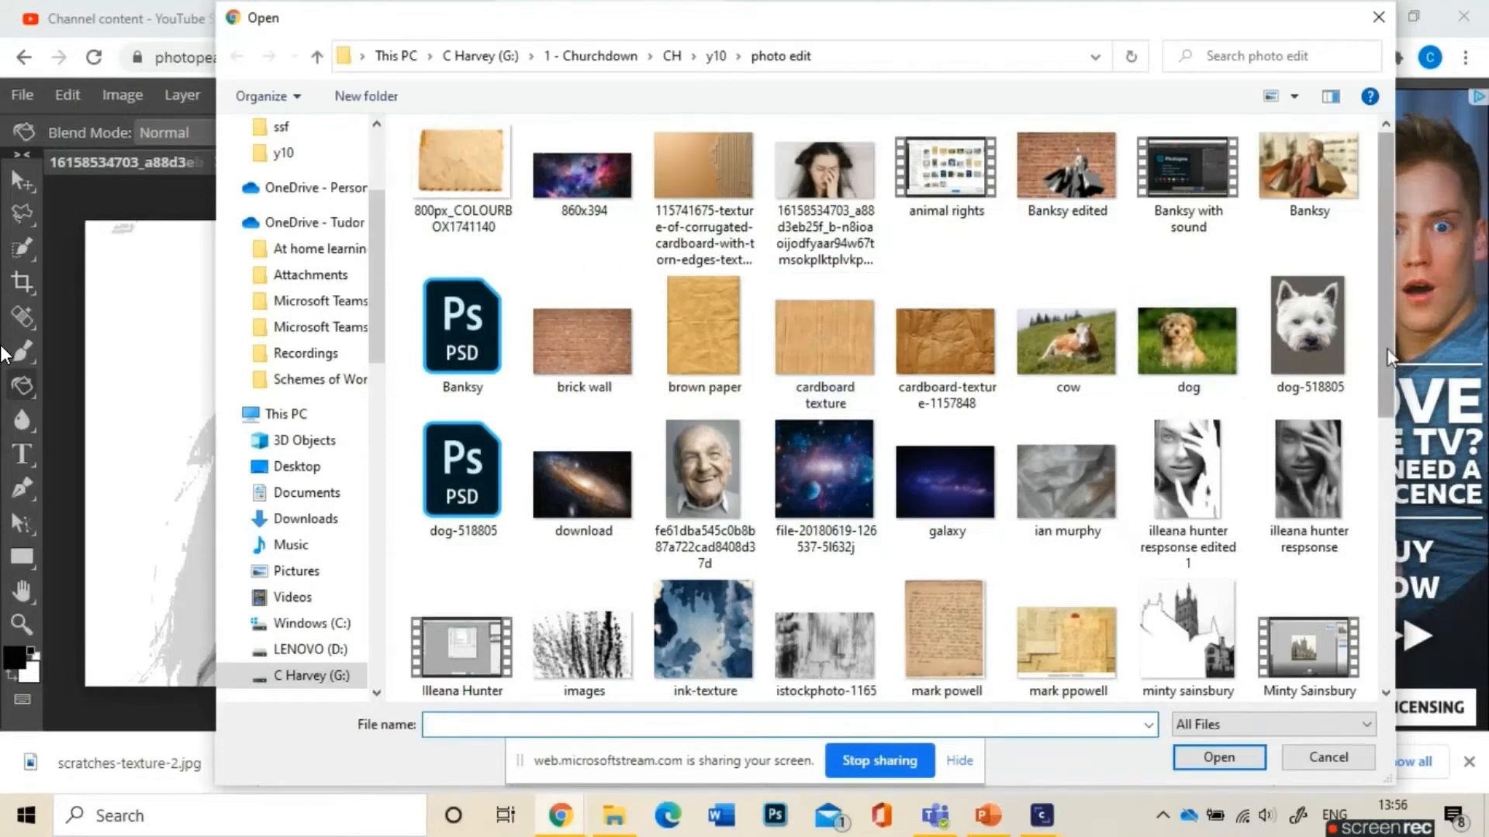
left_click_drag(1384, 343, 1386, 602)
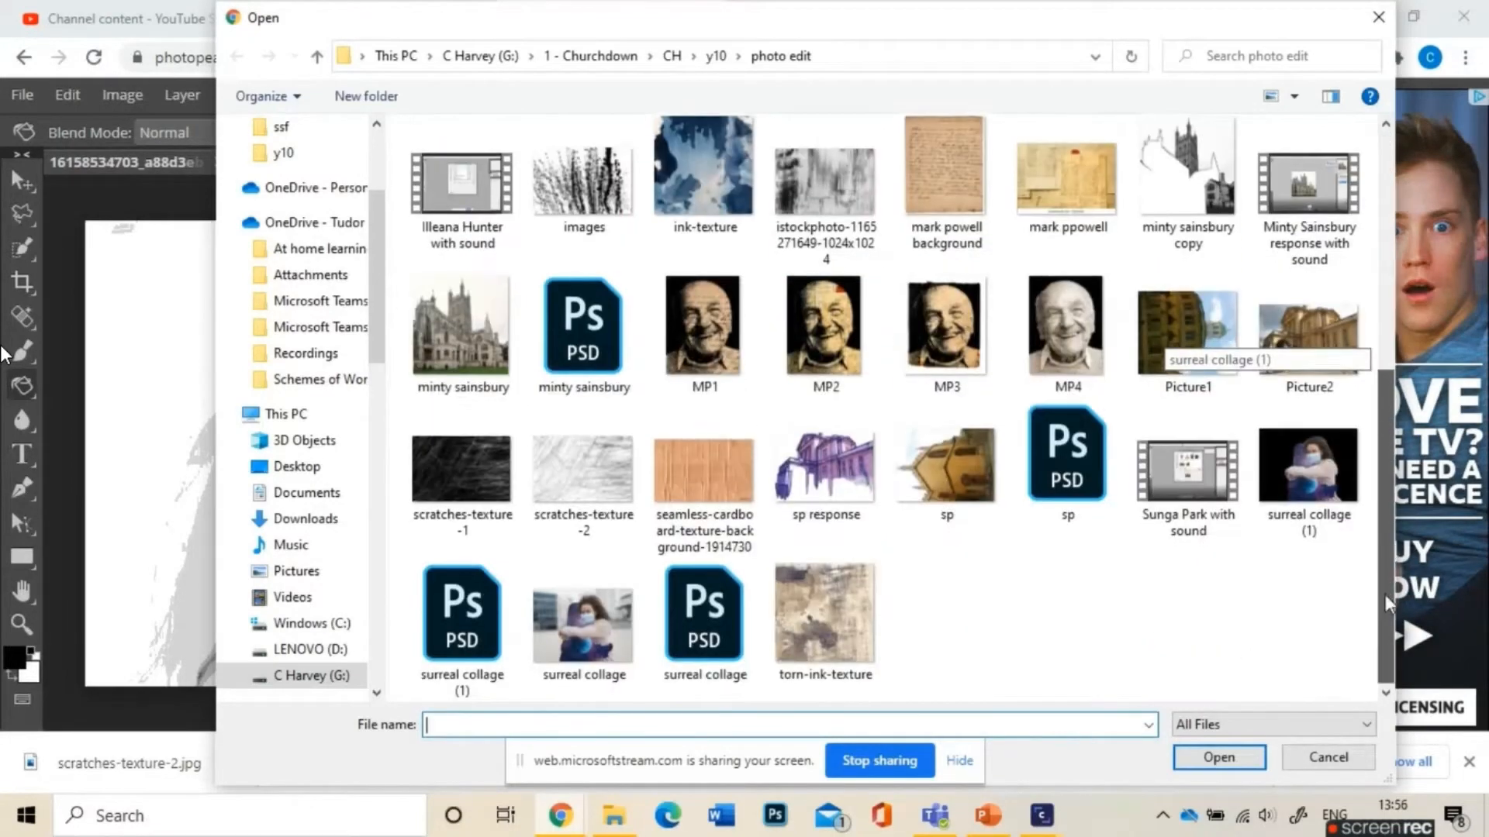
left_click(448, 481)
double_click(448, 480)
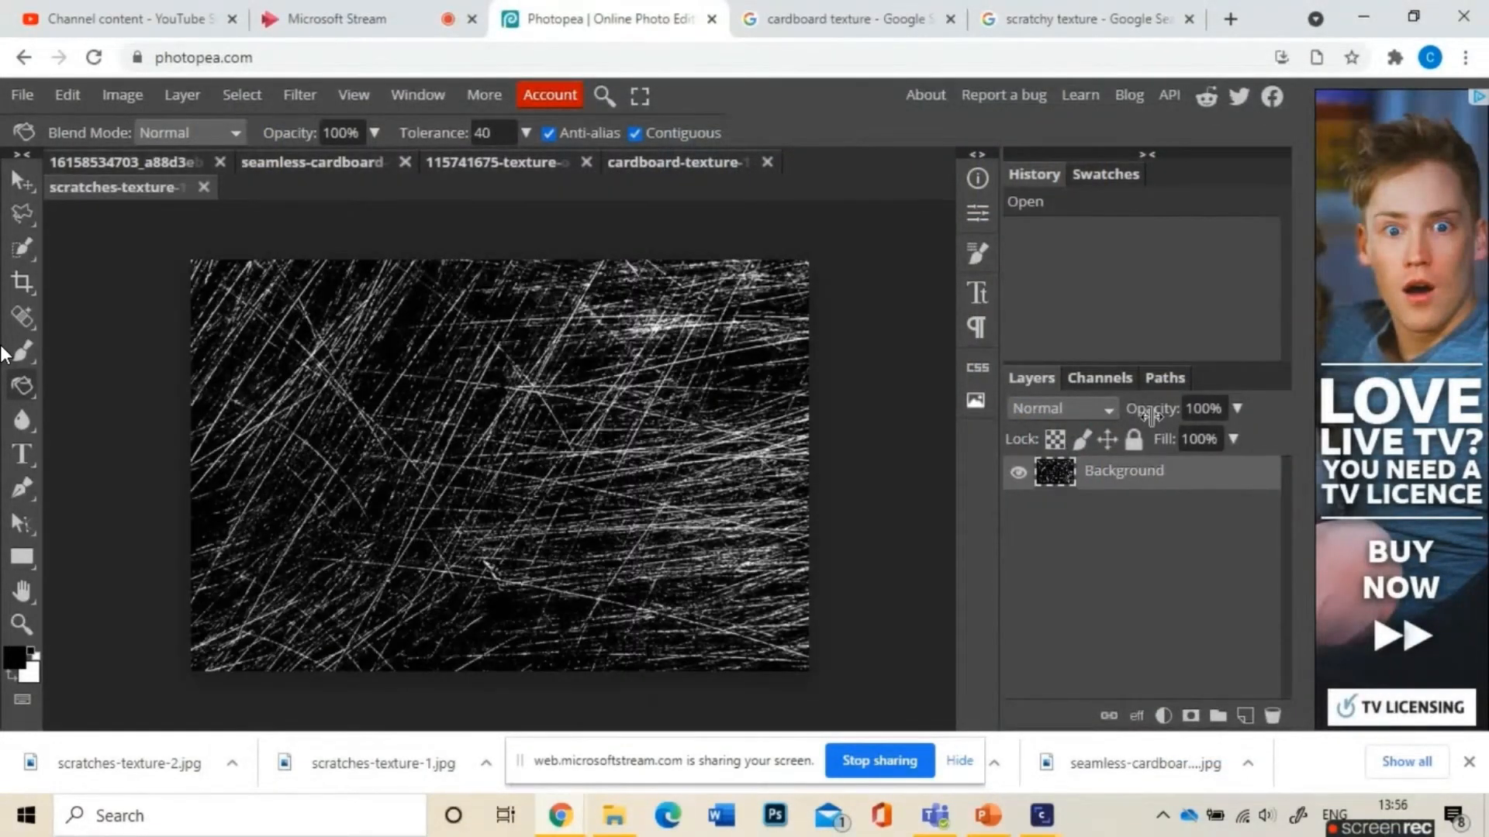
Step: Copy the scratch texture layer into the portrait document and move it beneath the original portrait layer
left_click_drag(110, 183, 138, 159)
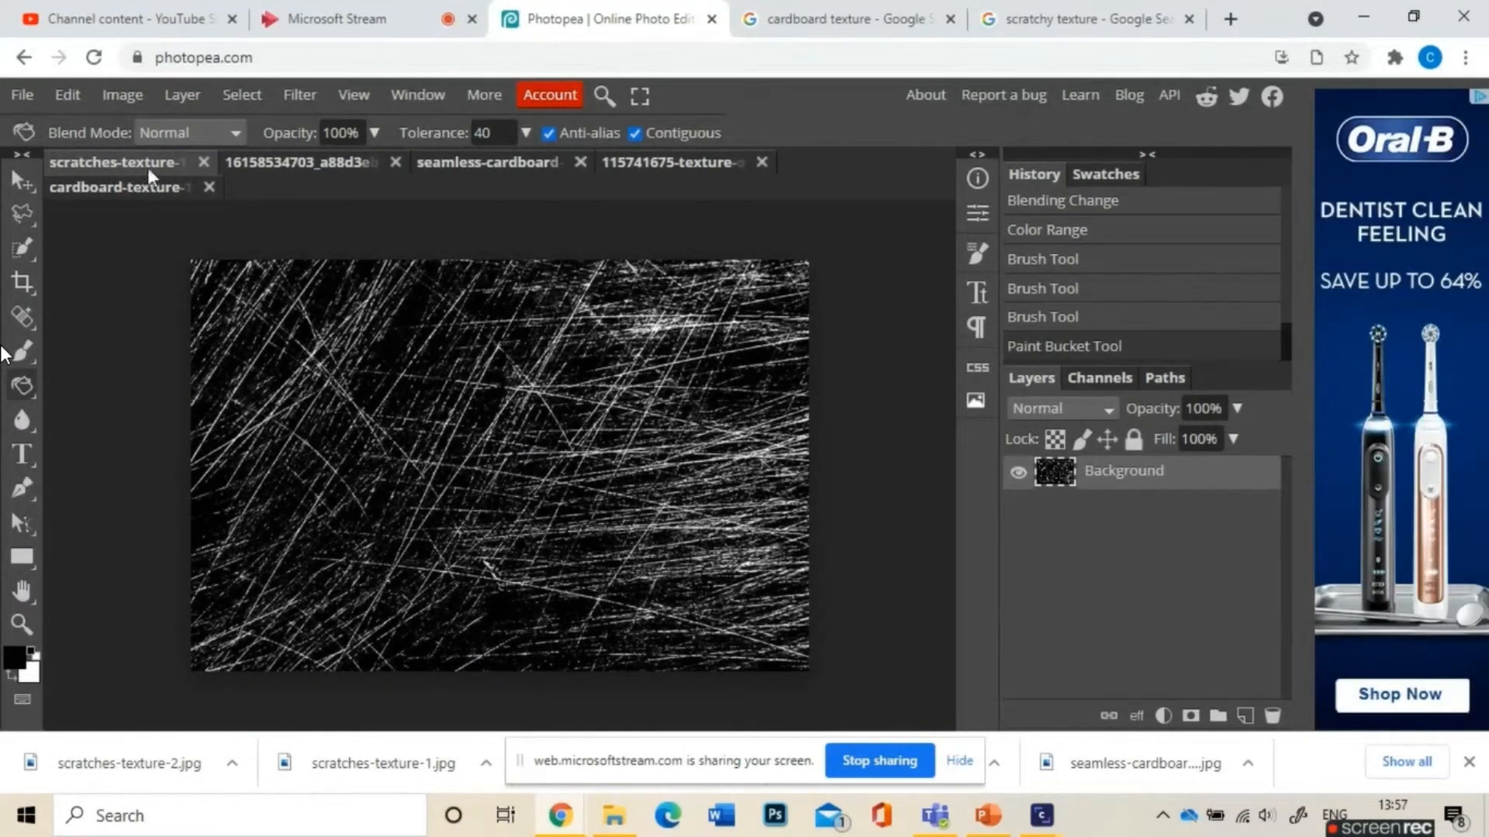
left_click(152, 165)
left_click(195, 188)
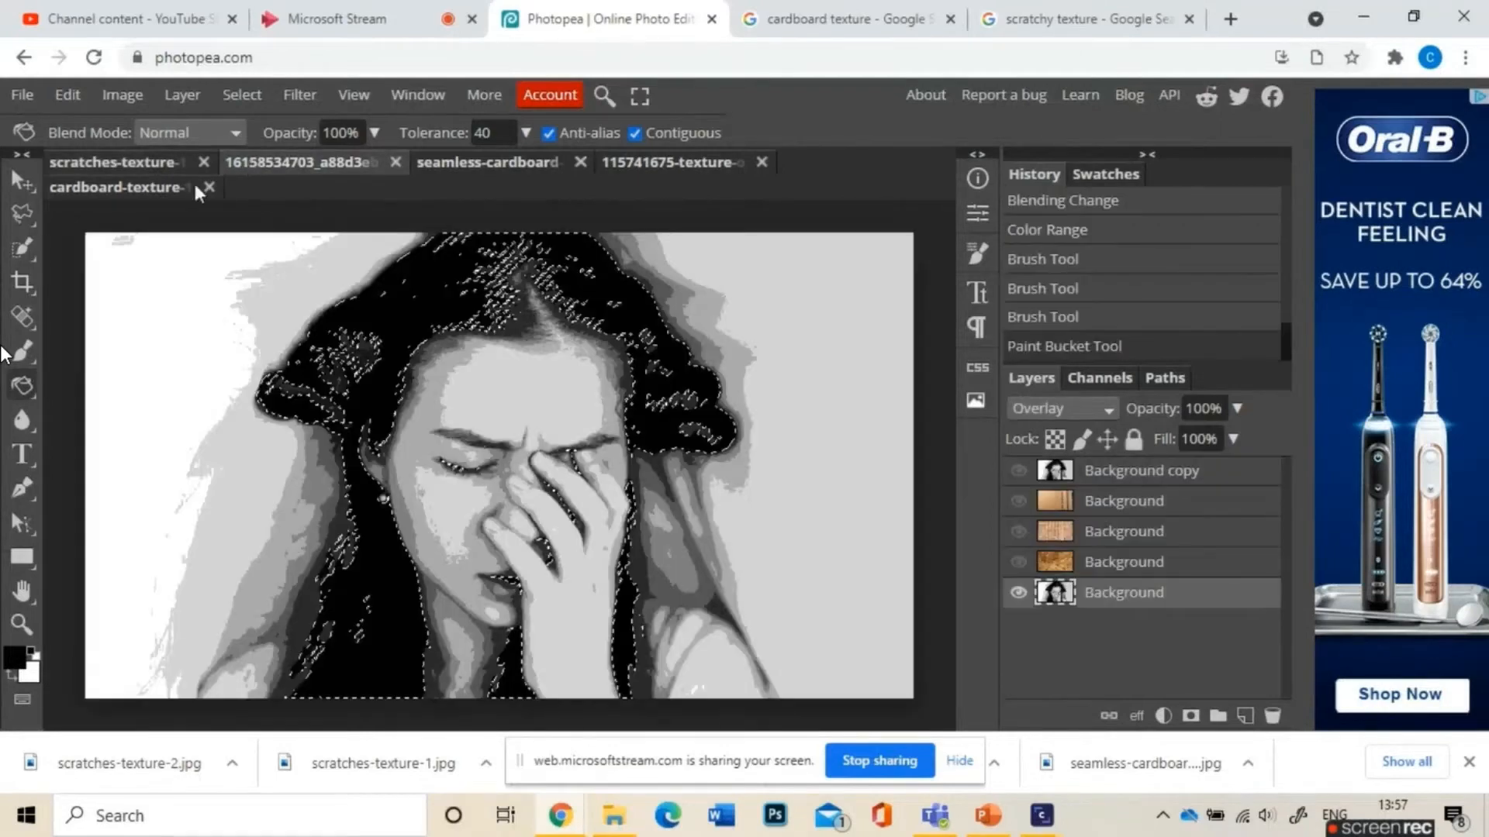
left_click(163, 165)
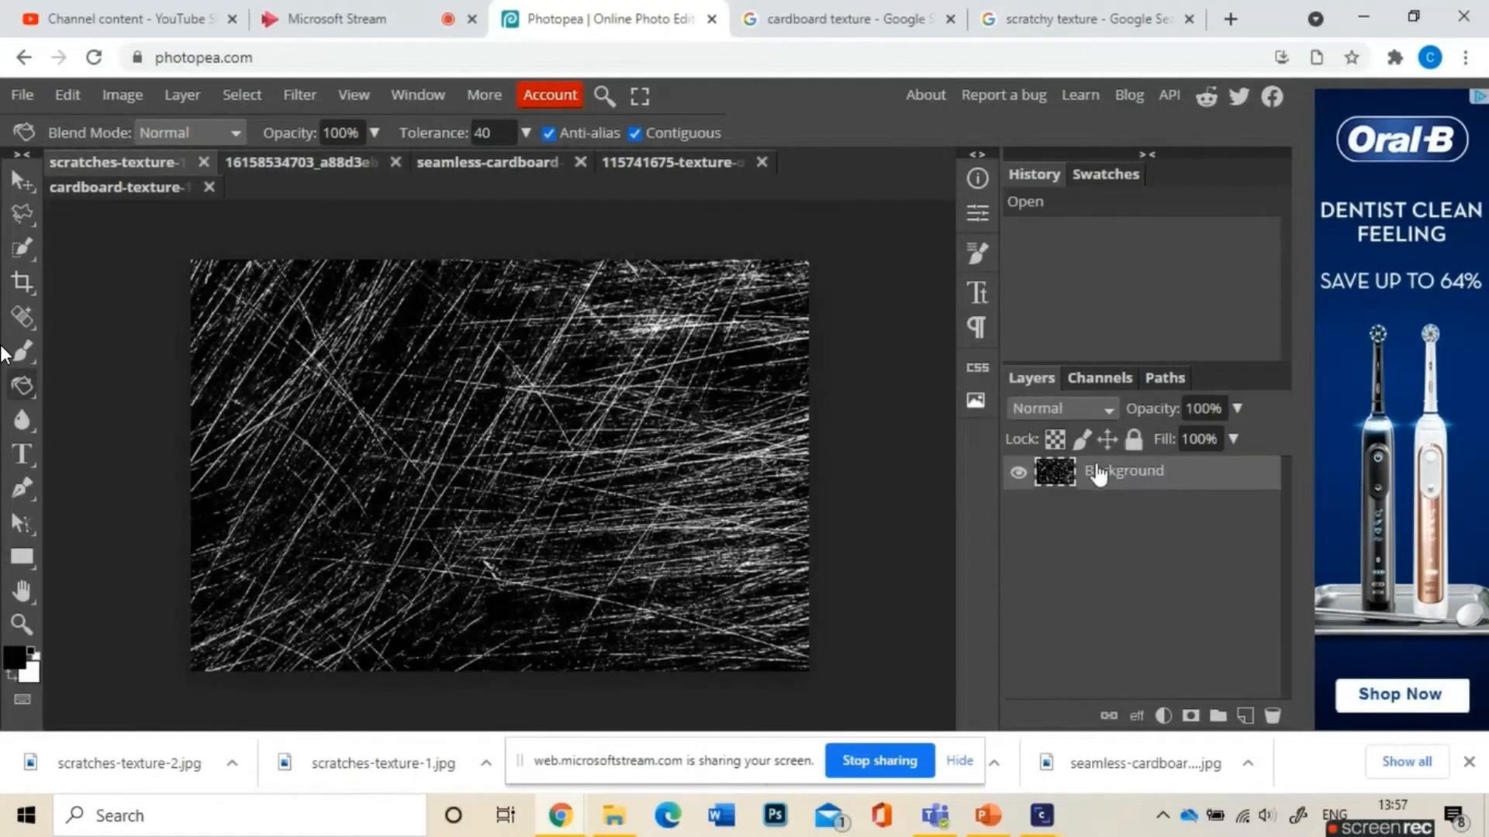
left_click_drag(1097, 475, 310, 161)
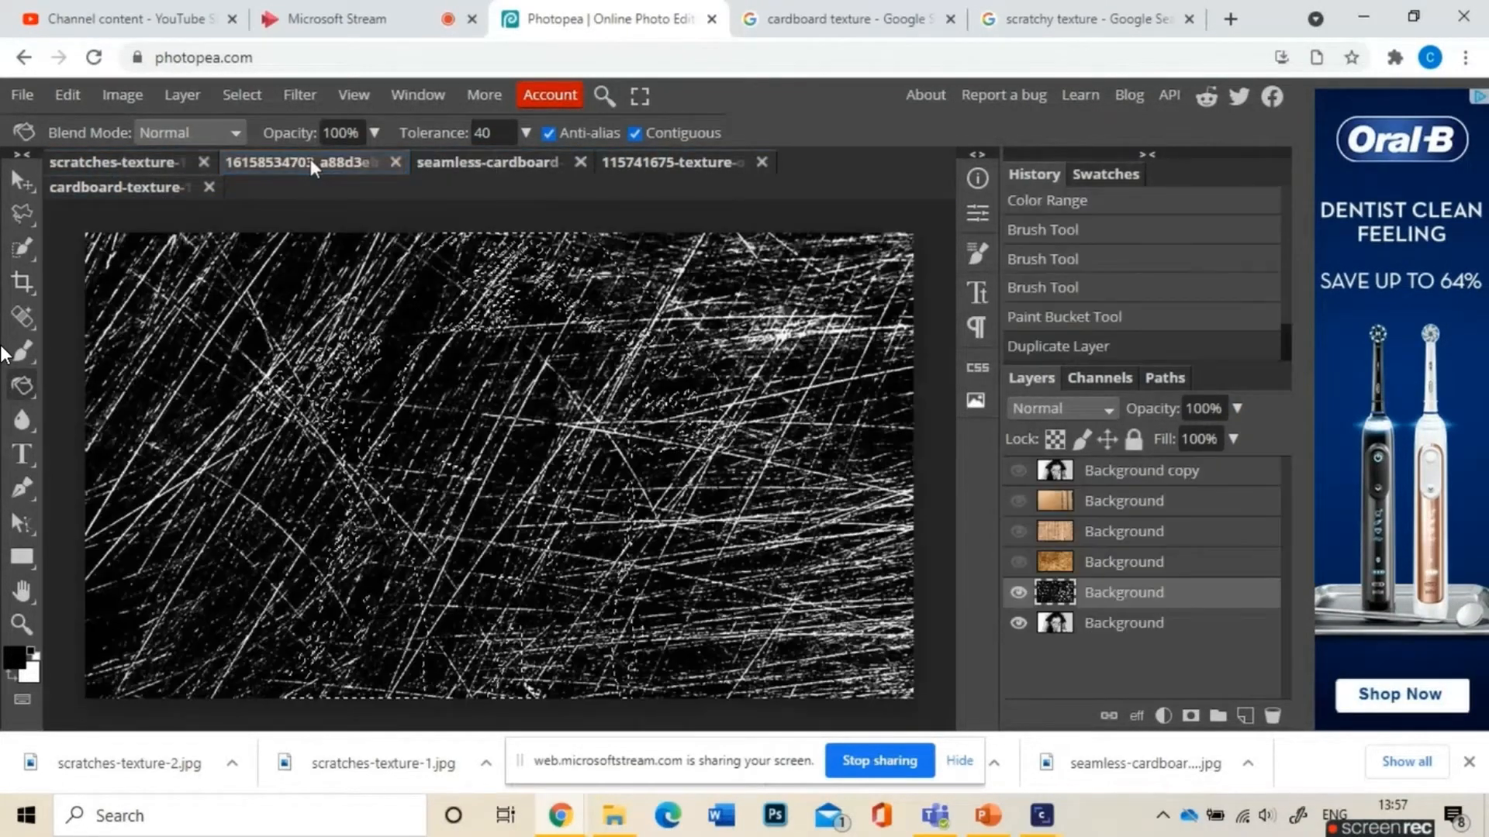
left_click_drag(1052, 593, 1091, 640)
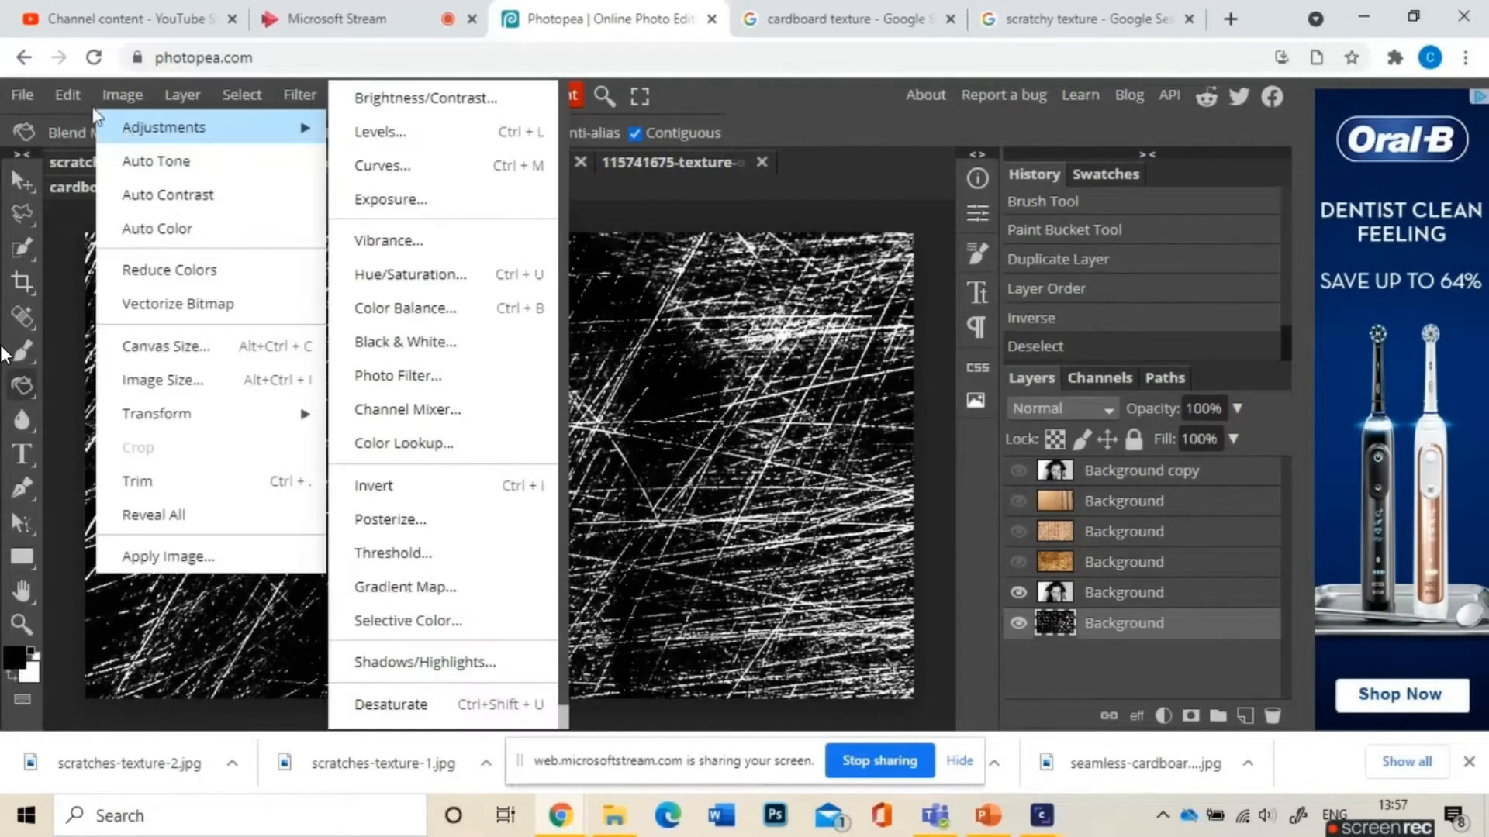
Step: Scale the scratch texture to about 55% width and 53% height, and position it behind the woman's hair and upper face
mouse_move(75, 99)
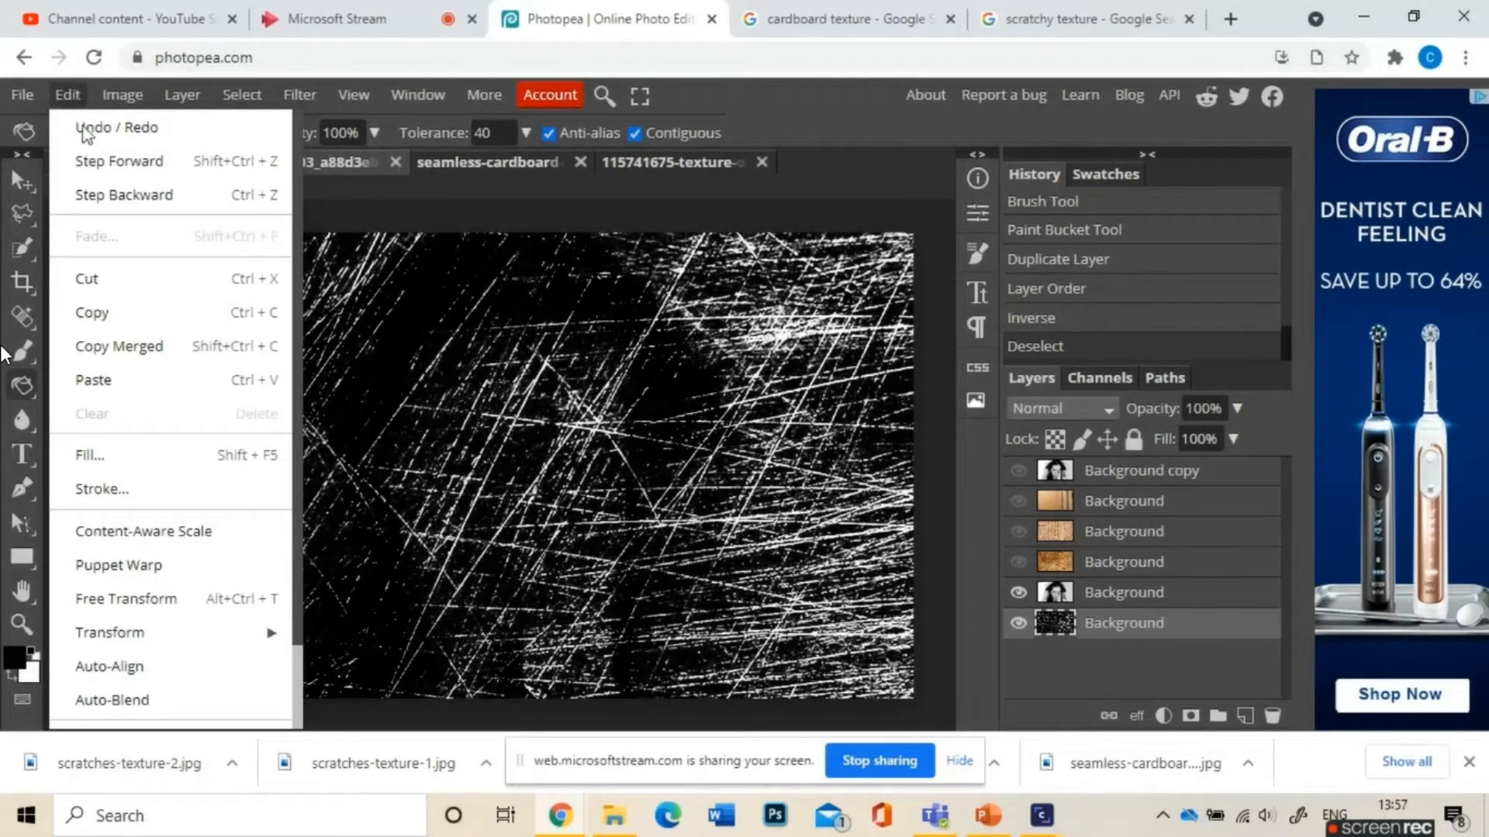
left_click(171, 596)
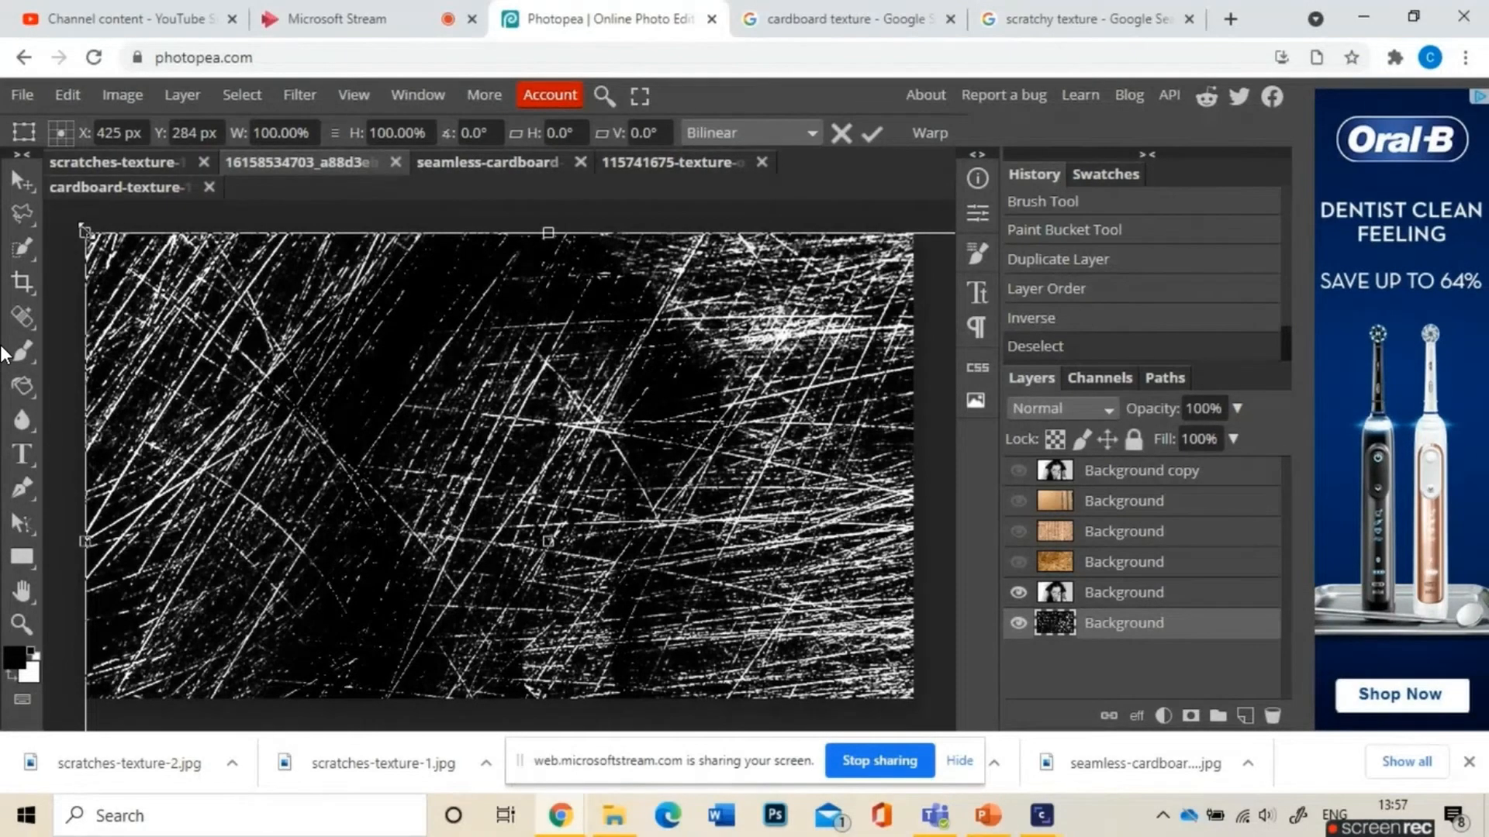
left_click_drag(86, 231, 412, 442)
left_click_drag(606, 579, 348, 309)
left_click_drag(172, 597, 258, 516)
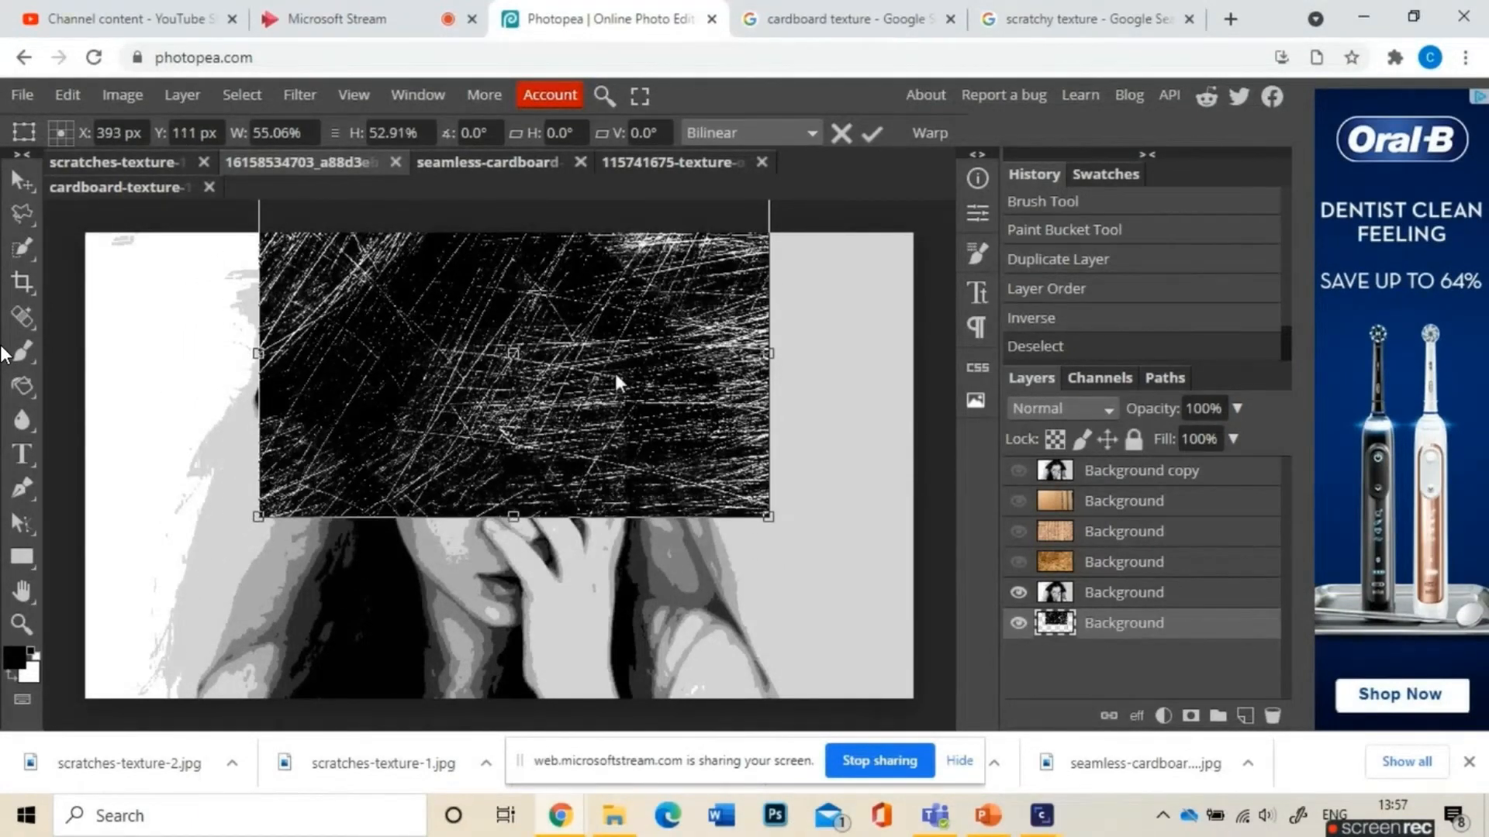
left_click_drag(616, 374, 584, 378)
Step: Apply the transform, try duplicating the scratch texture layer and filling the lower one with black, and delete the filled layer
key("ctrl+v")
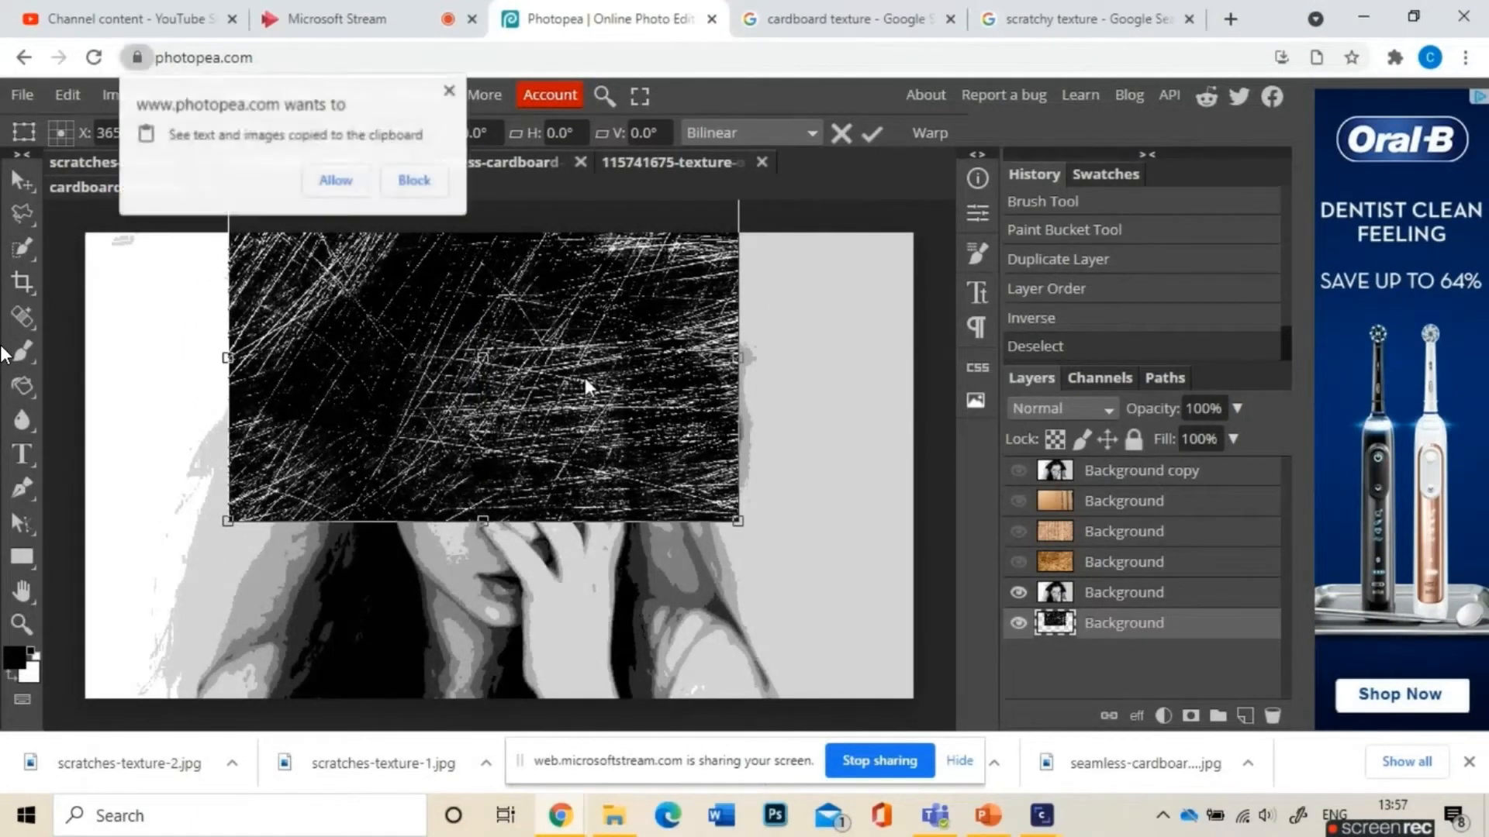
left_click(342, 192)
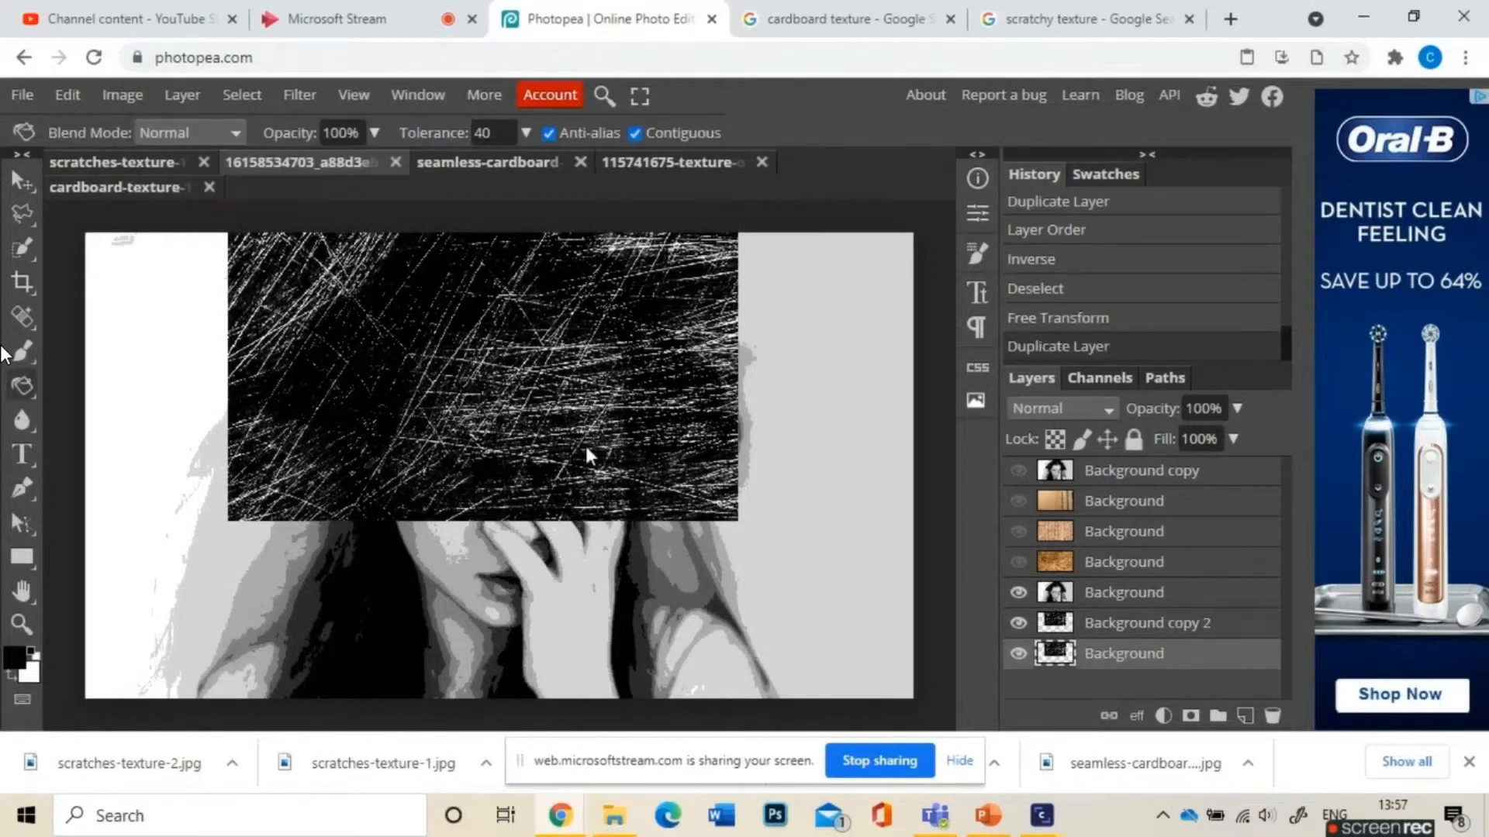
left_click(650, 574)
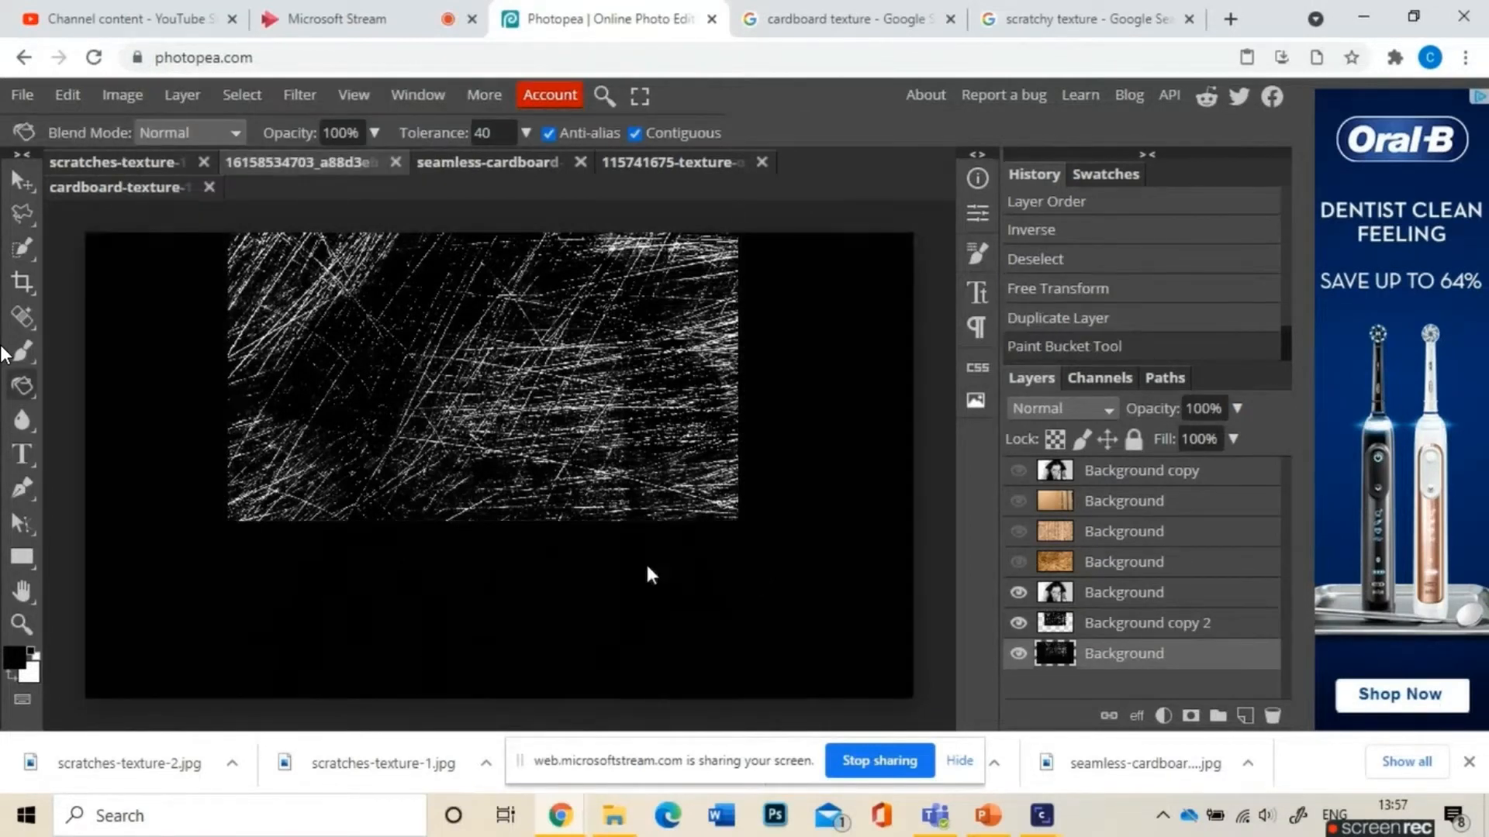
right_click(1153, 658)
left_click(1175, 657)
key("Delete")
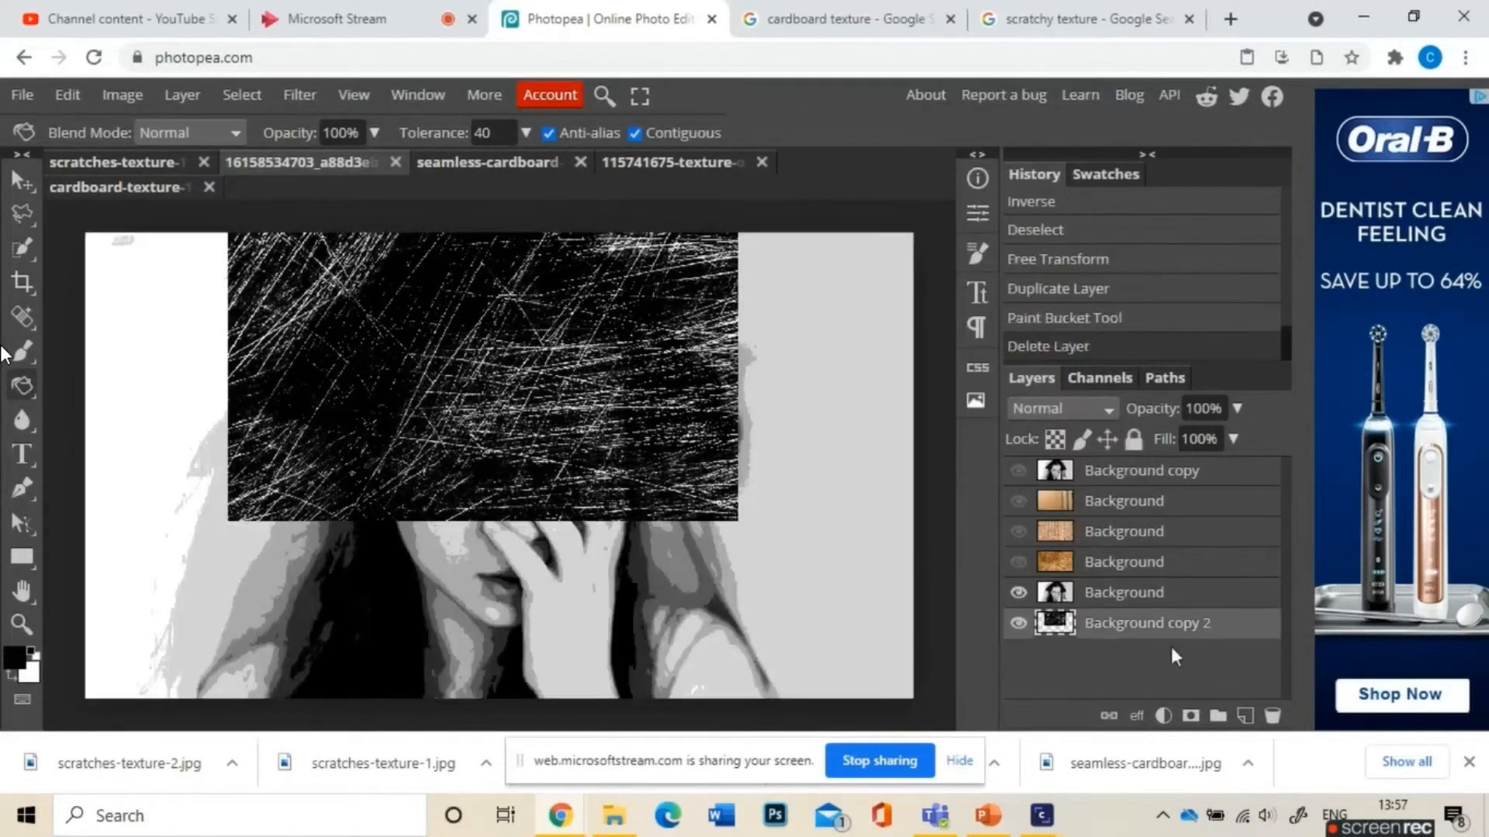
Step: Duplicate the remaining scaled scratch texture layer
right_click(1133, 628)
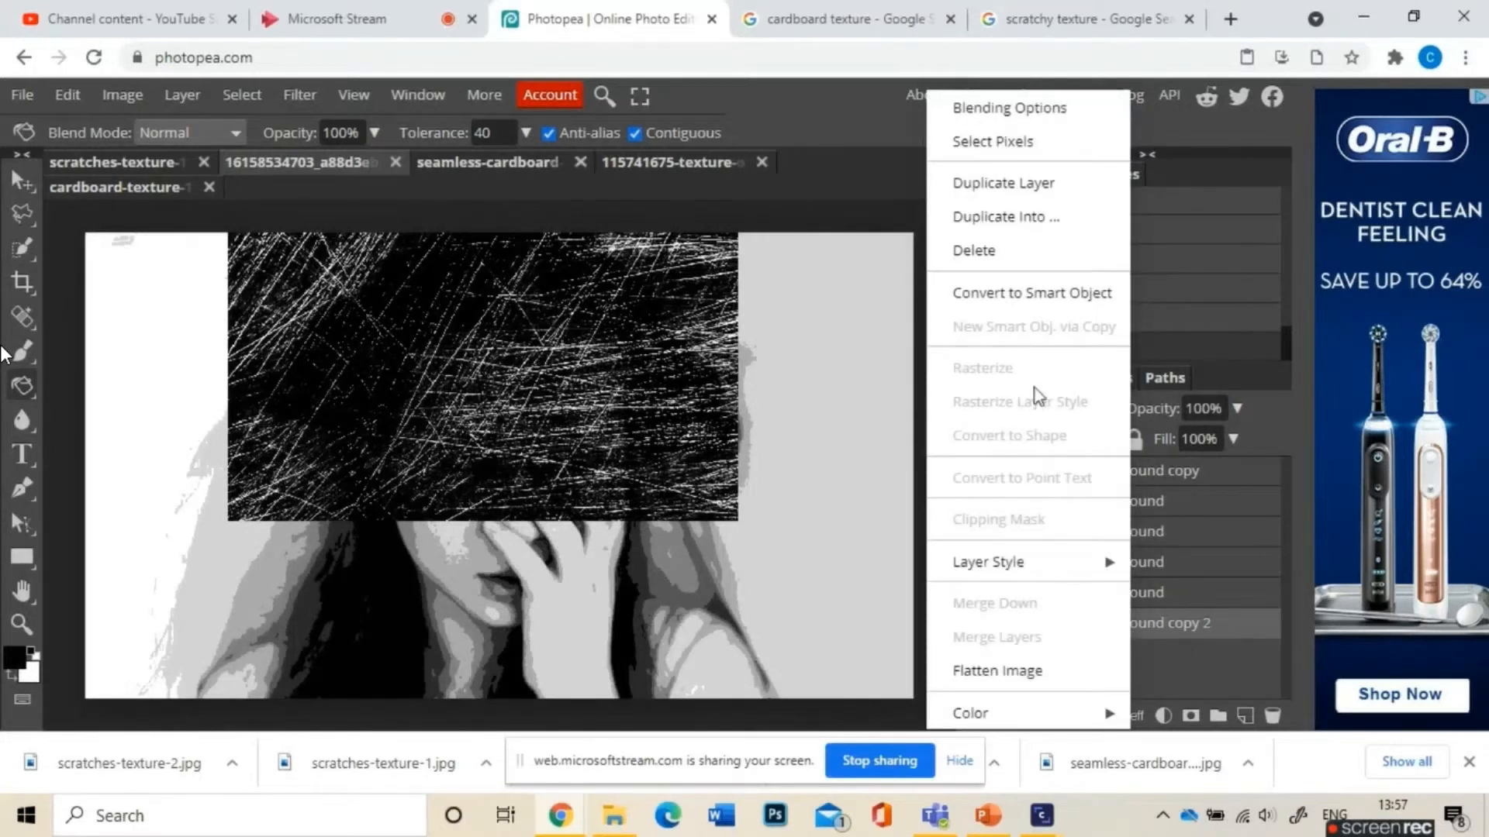
left_click(1017, 186)
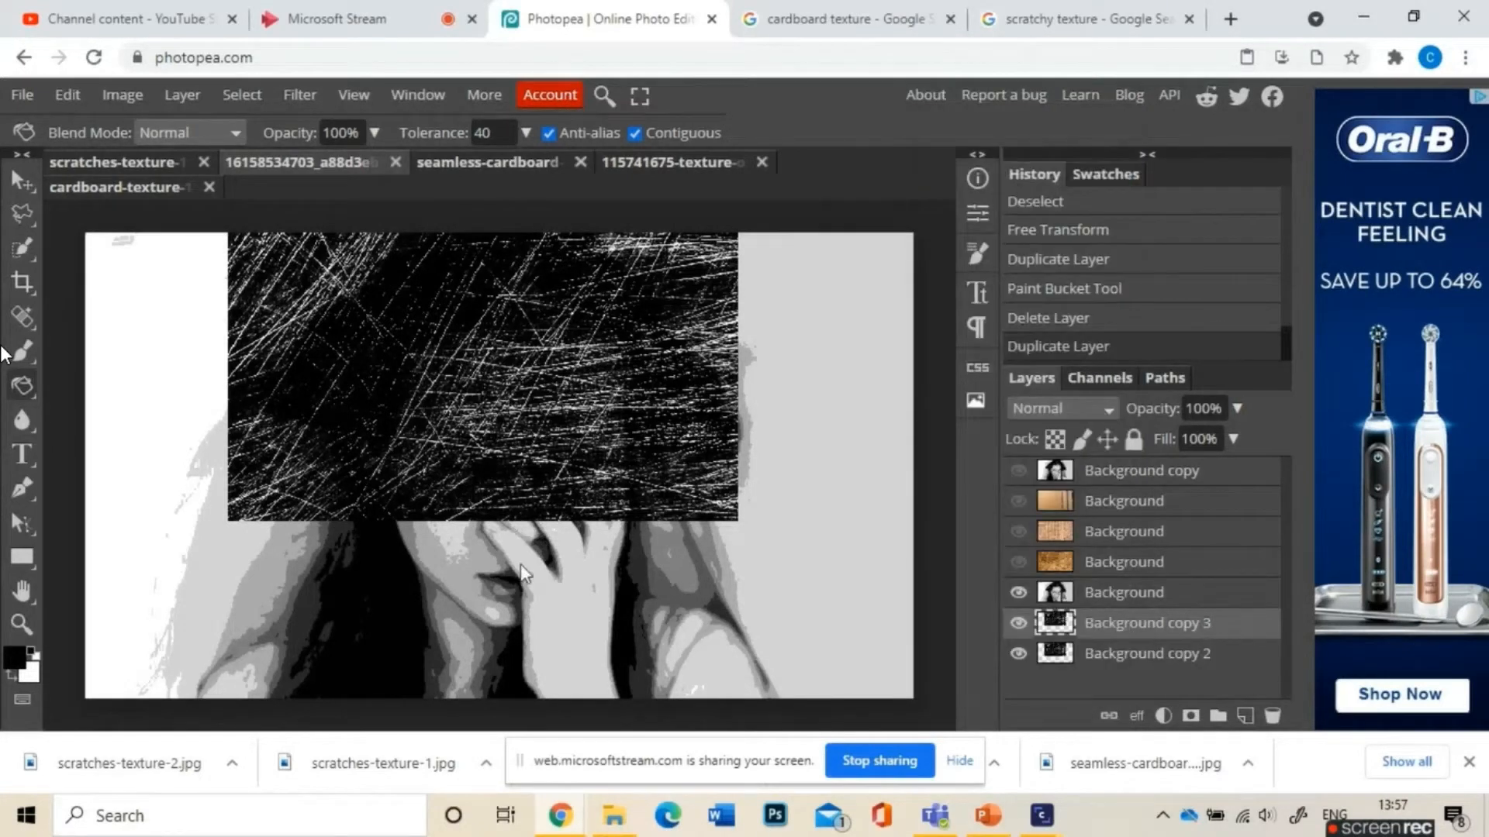
Step: Move the duplicated scratch texture down over the lower half of the portrait and merge the two scratch layers
left_click(22, 180)
left_click_drag(468, 375, 462, 586)
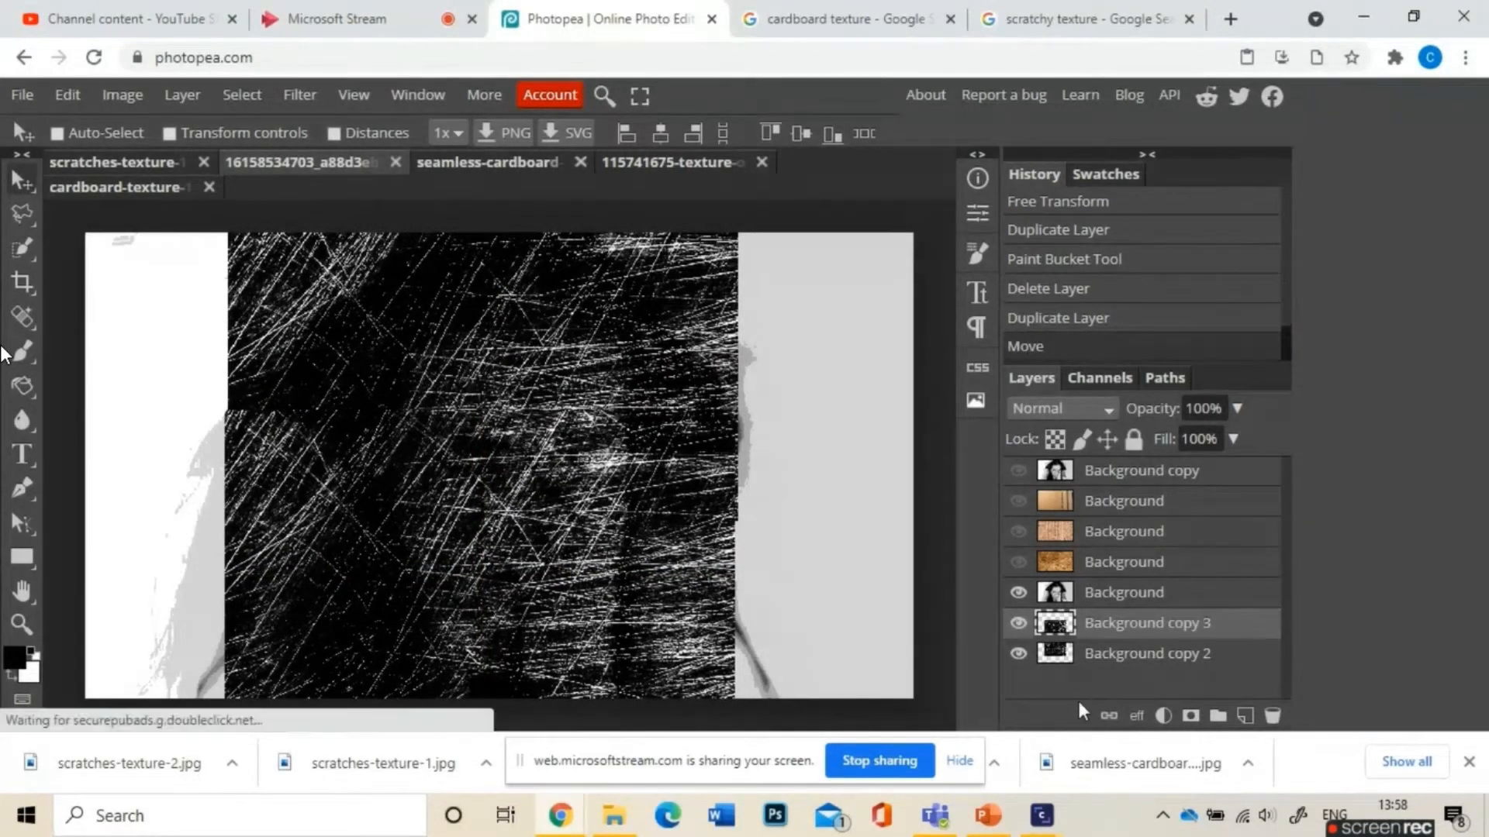
right_click(1142, 652)
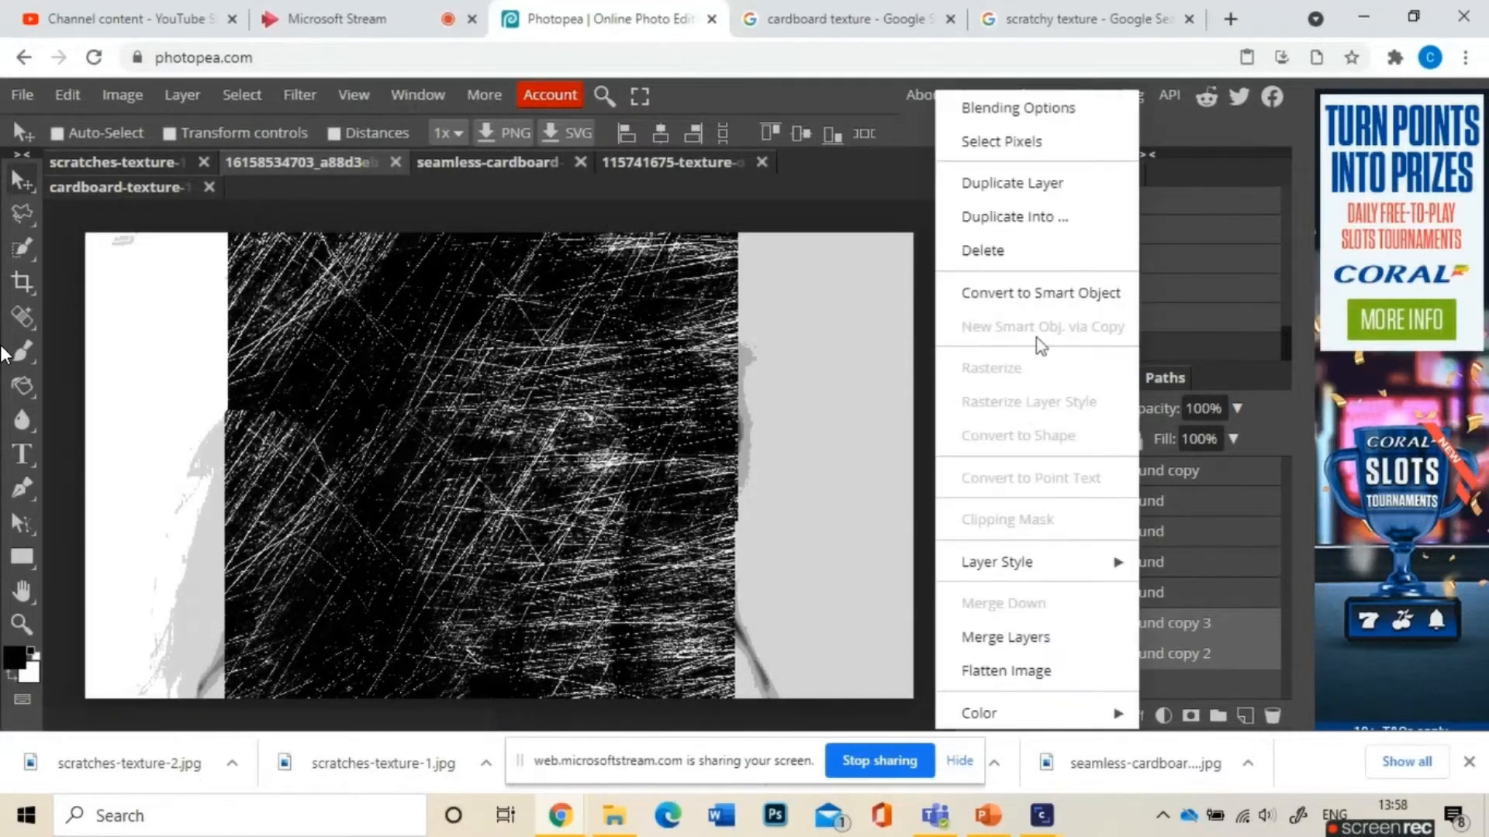
left_click(1048, 637)
Step: Hide the merged scratch layer and select the black hair areas of the visible portrait layer with Color Range
left_click(1018, 622)
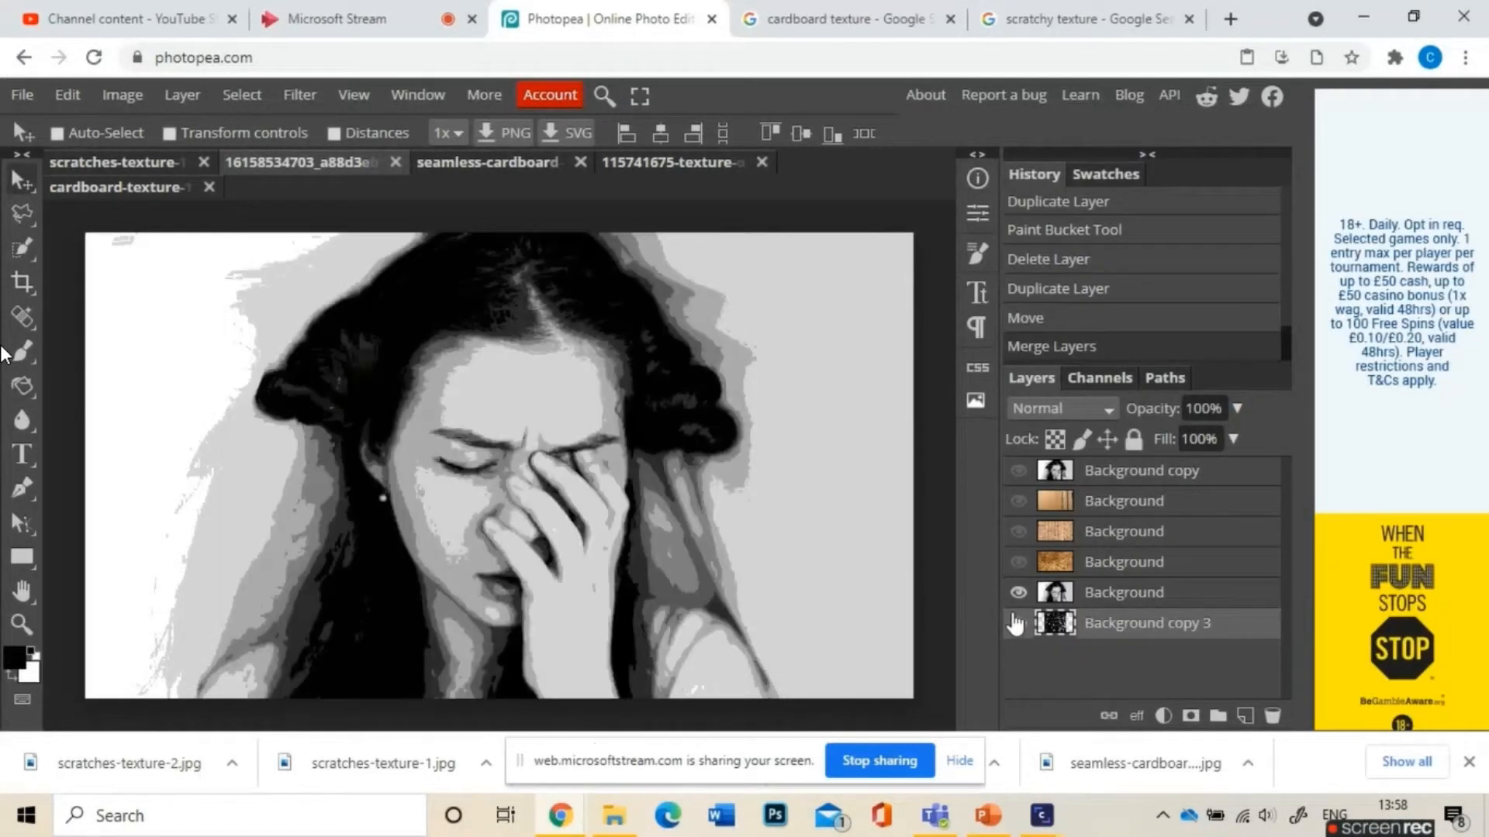
left_click(1070, 593)
left_click(233, 98)
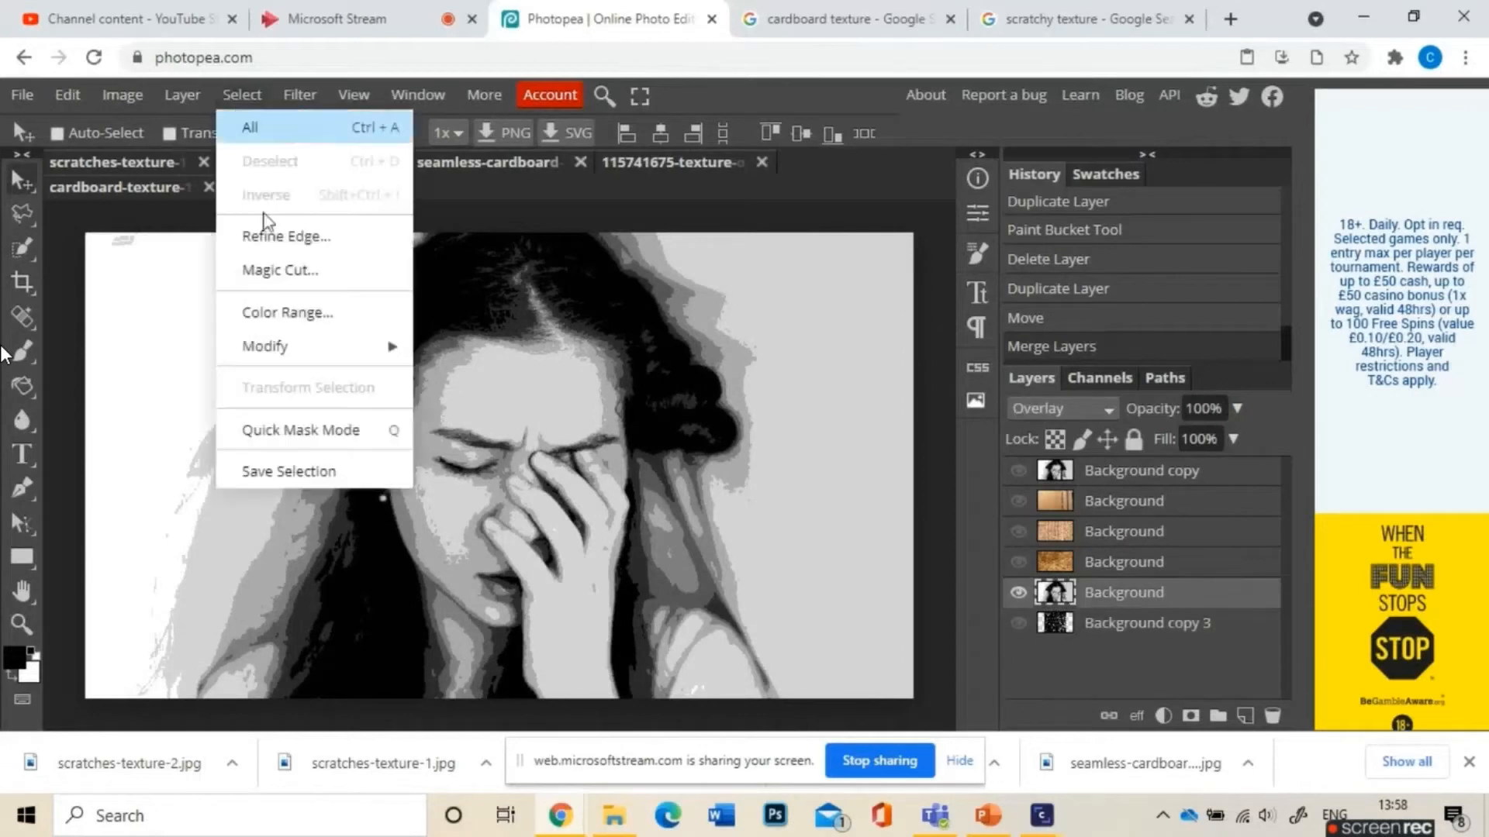
left_click(294, 306)
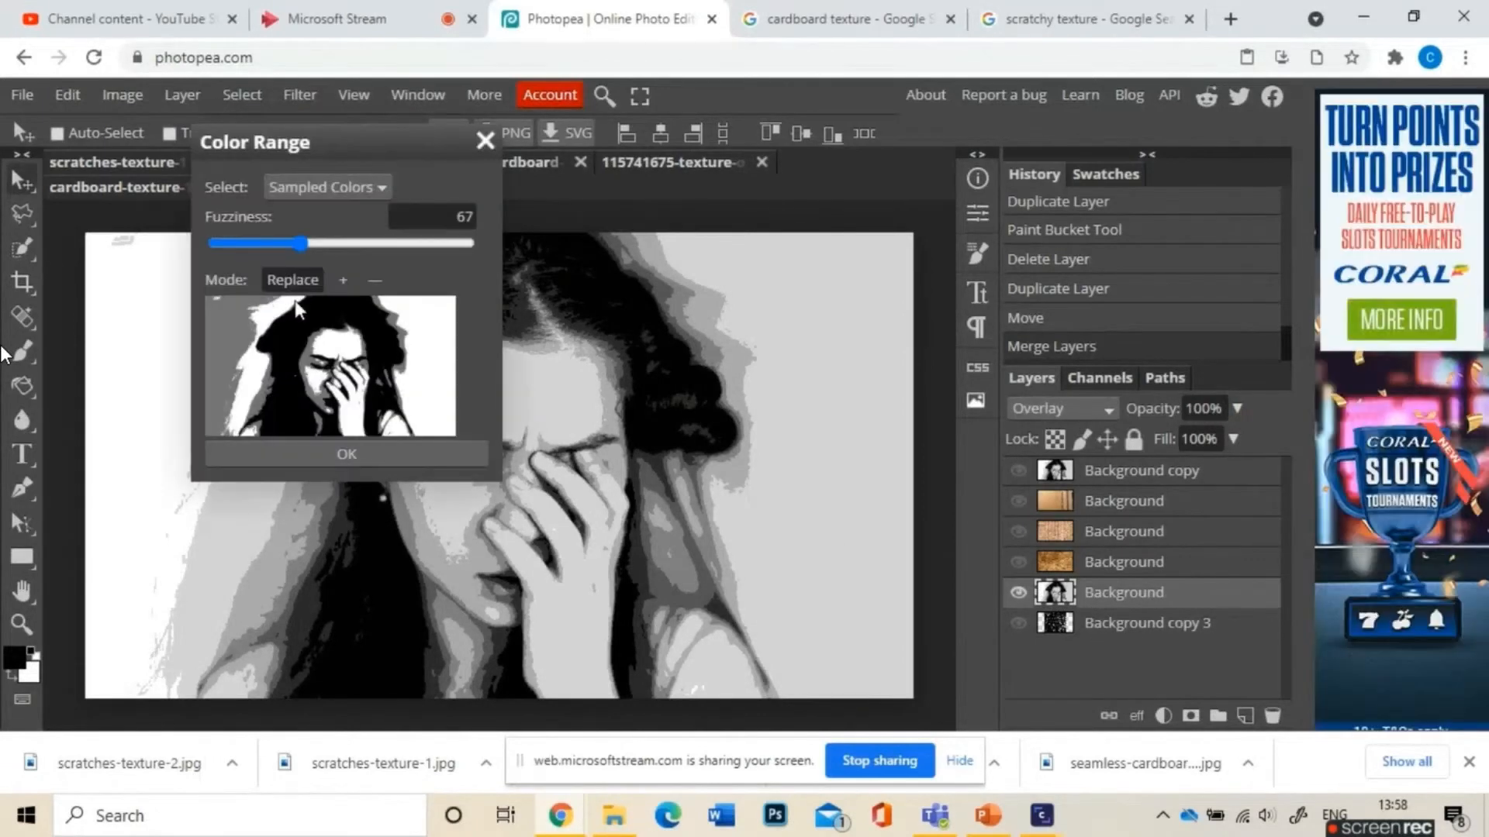
left_click(617, 309)
left_click(448, 456)
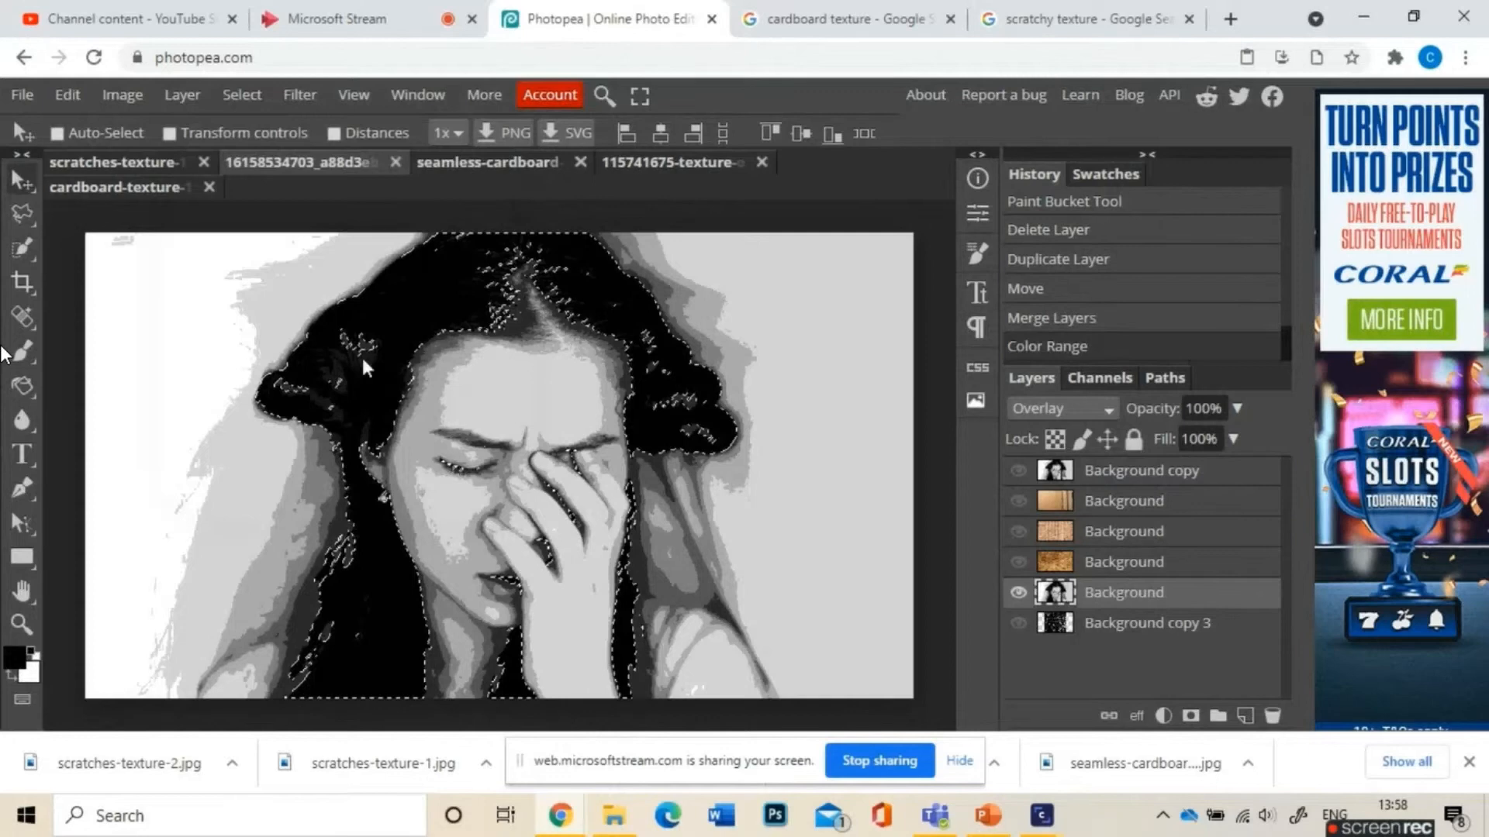
Step: Invert the selection, clear everything outside the dark hair areas from the merged scratch layer, show that layer and deselect
left_click(248, 97)
left_click(266, 195)
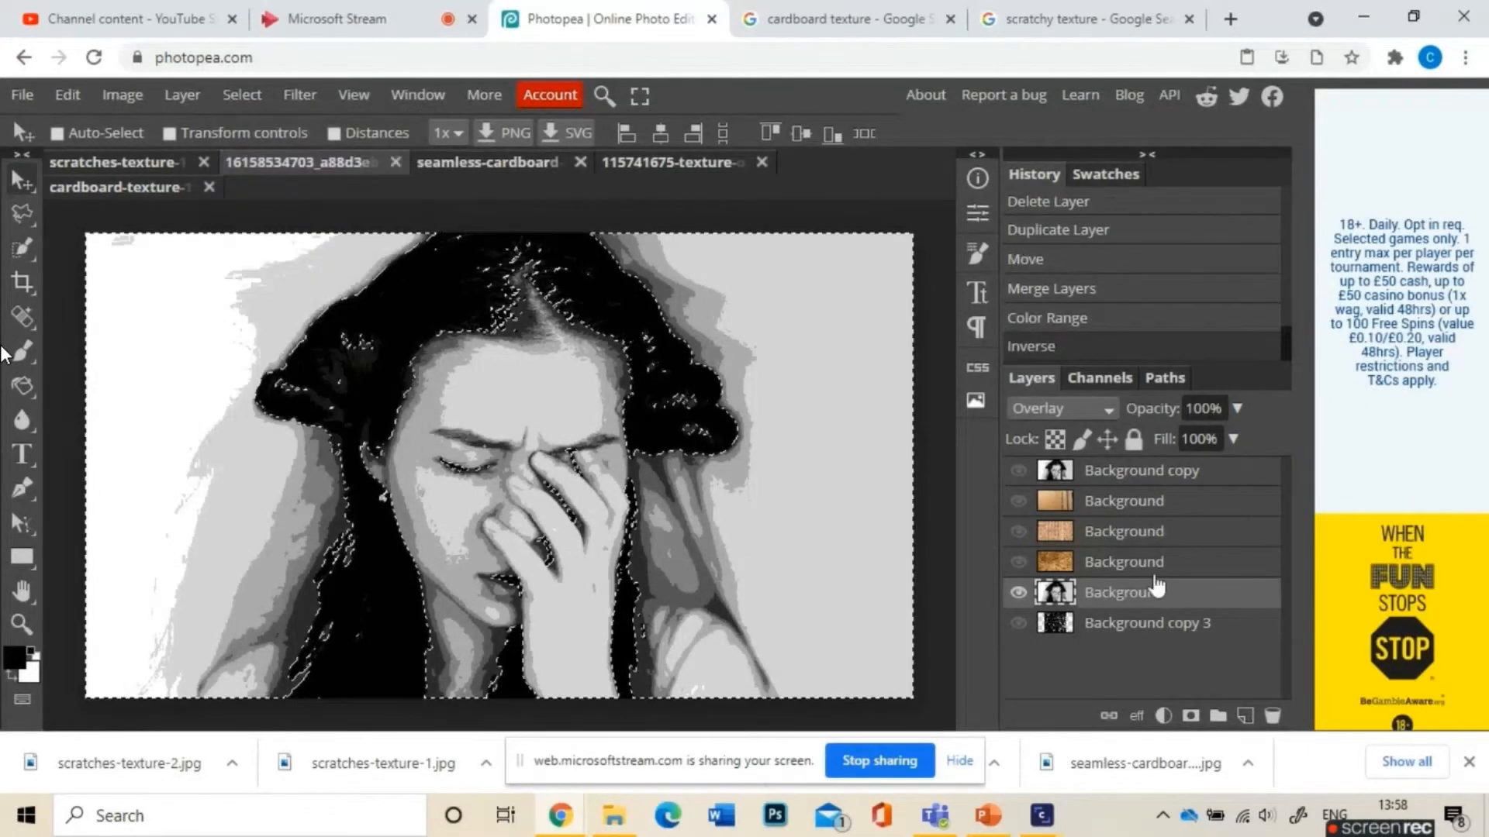
left_click(1163, 623)
key("Delete")
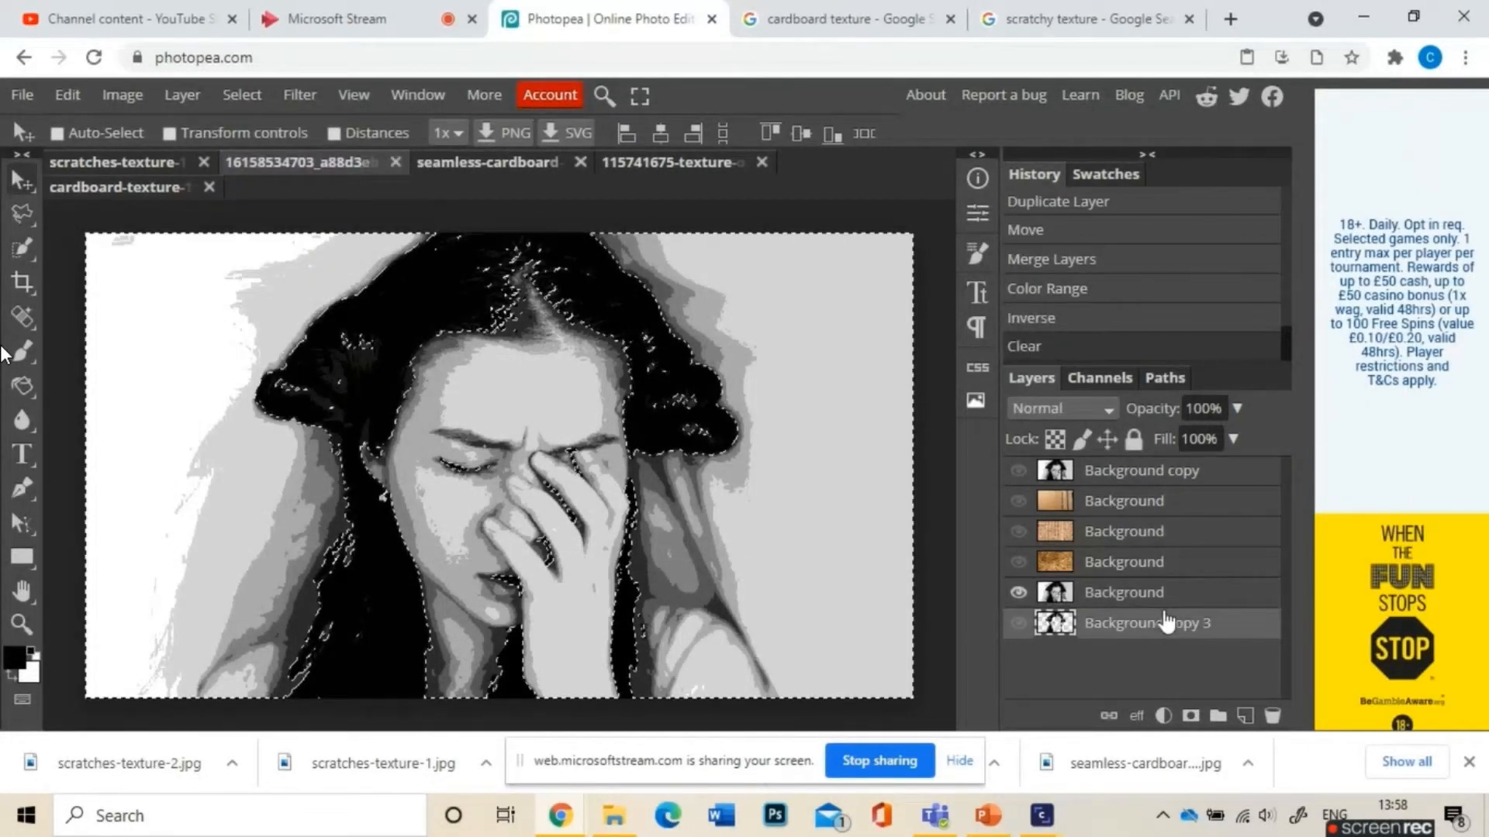
left_click(1018, 623)
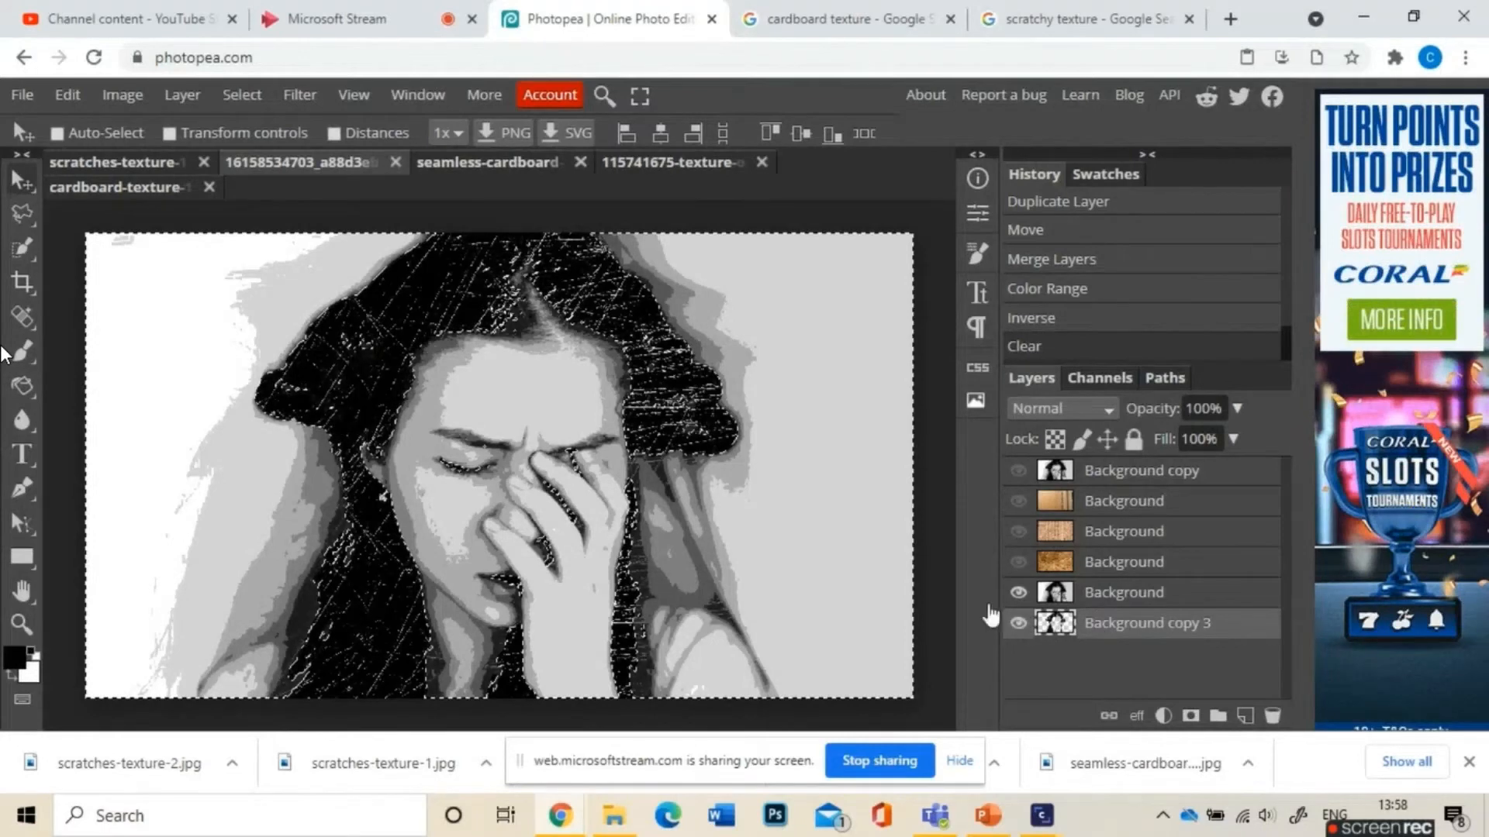
left_click(248, 93)
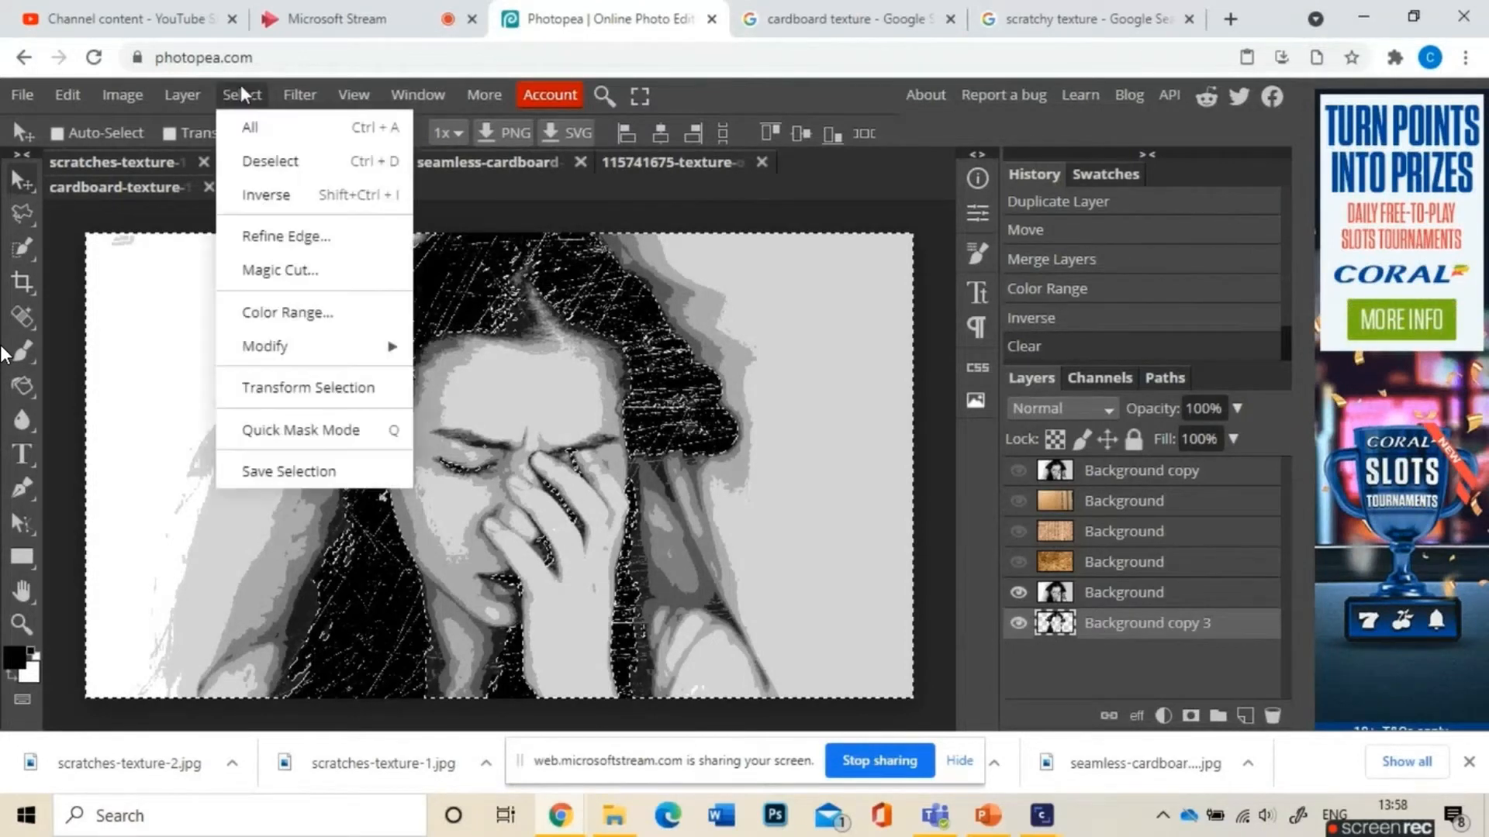
left_click(267, 157)
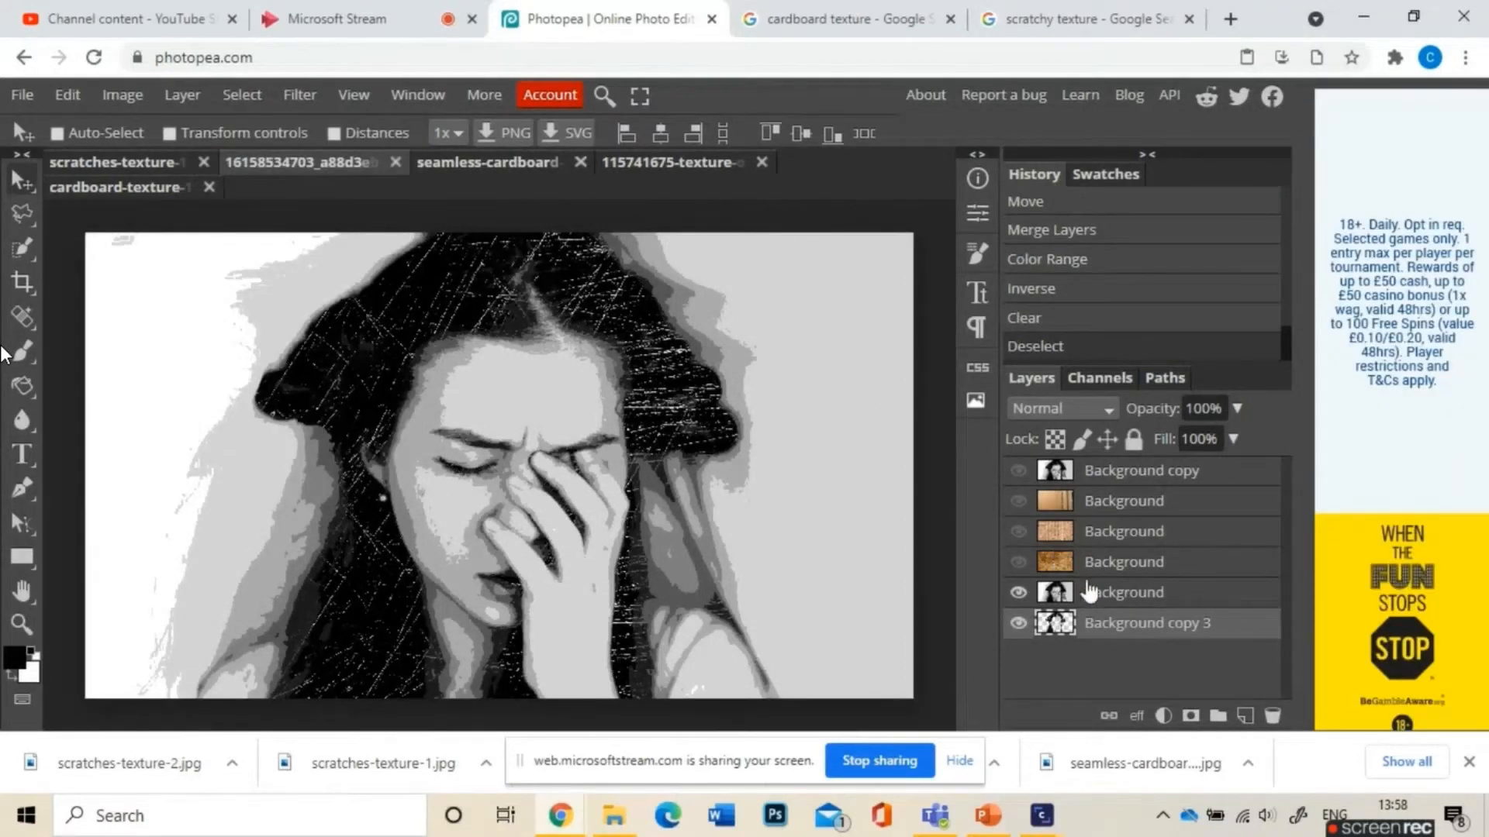
Step: Preview the three cardboard texture layers over the portrait, leaving only the corrugated one shown
key("space")
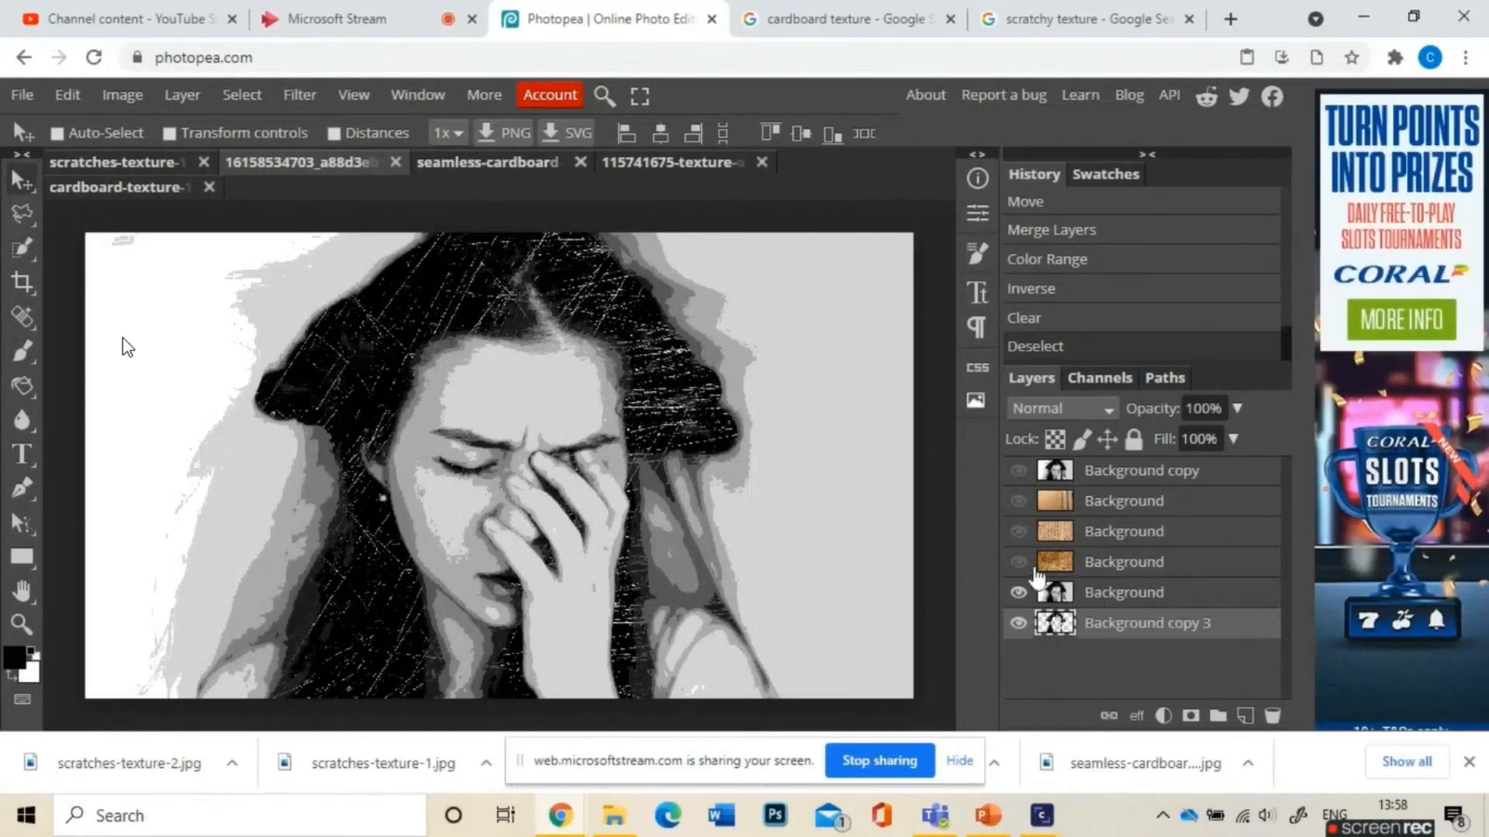
left_click(1018, 563)
left_click(1018, 503)
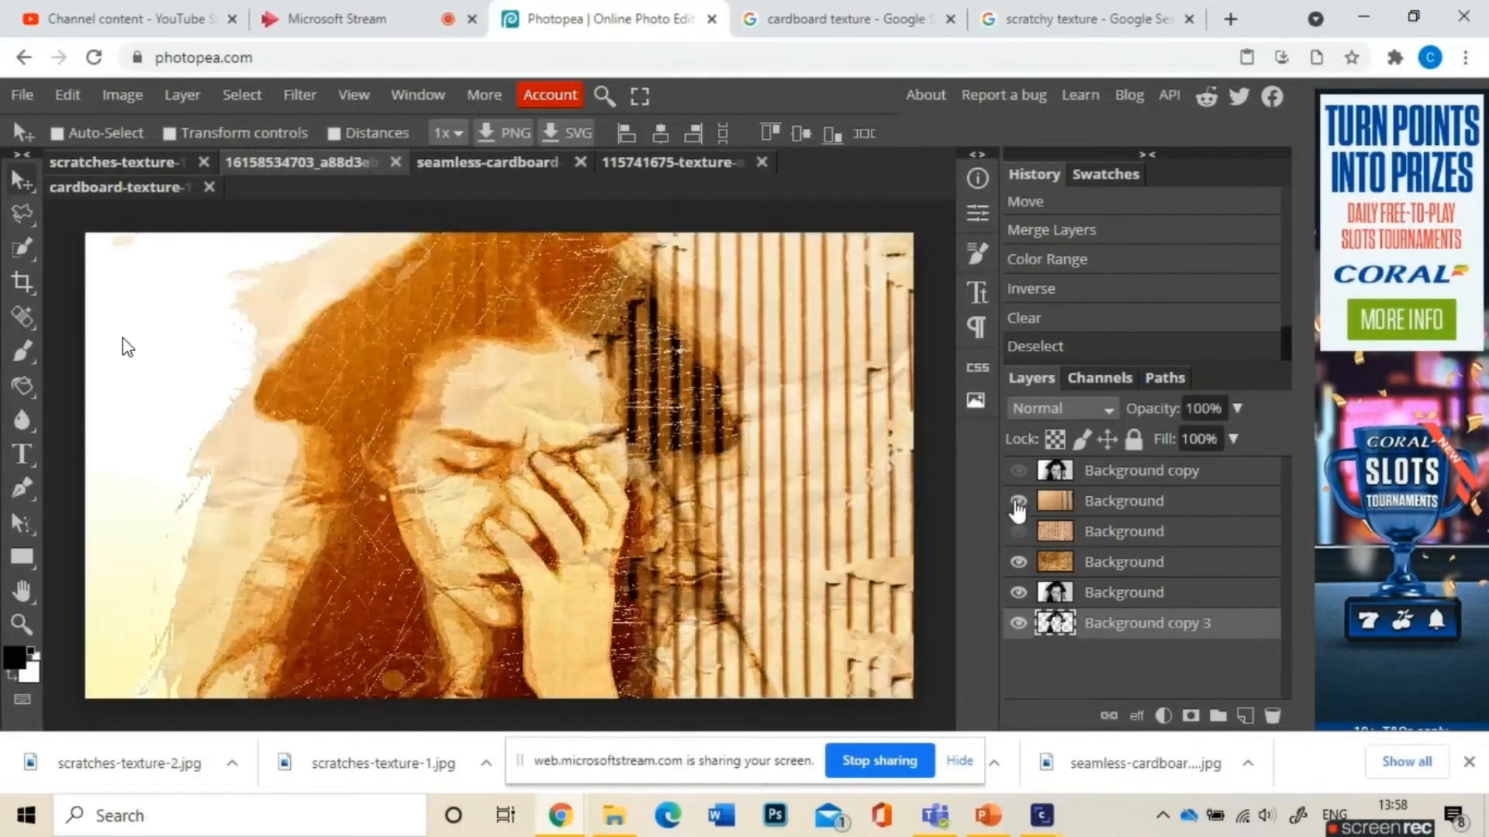
left_click(1018, 532)
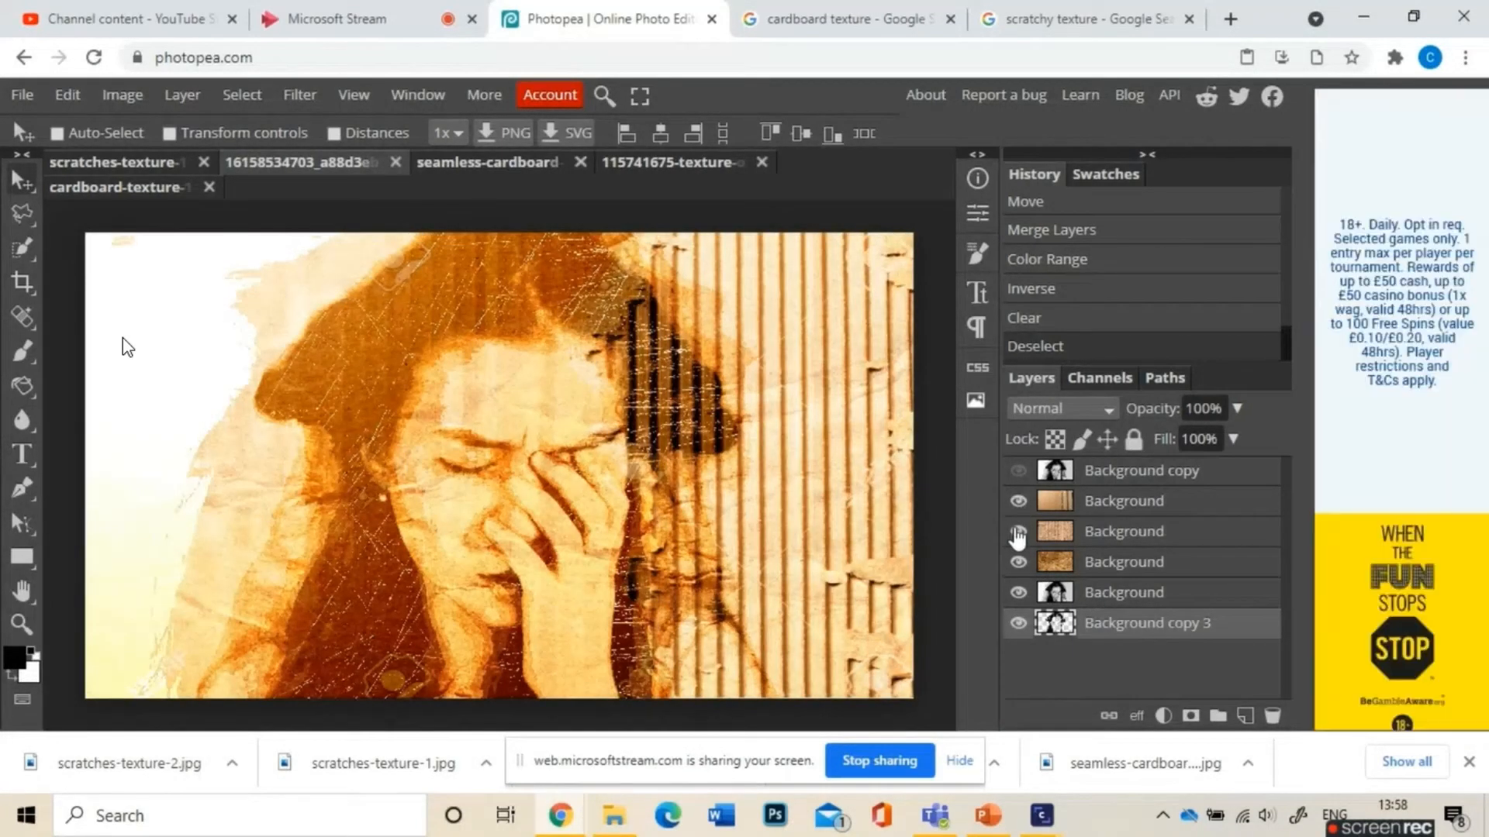
left_click(1018, 533)
left_click(1018, 563)
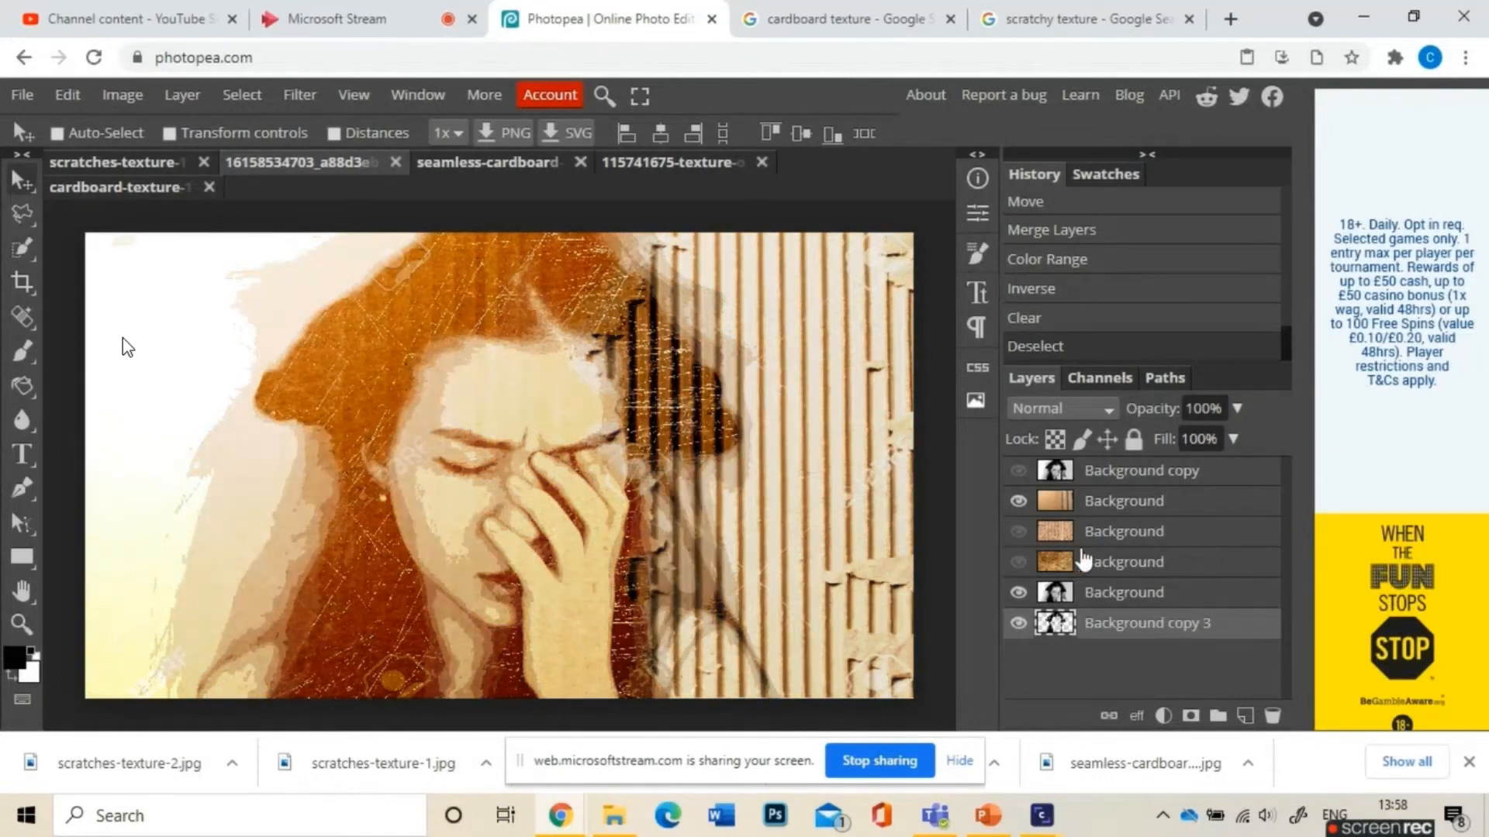
Step: Move the three cardboard texture layers beneath the hair scratch layer and hide the corrugated one
left_click_drag(1120, 510, 1099, 665)
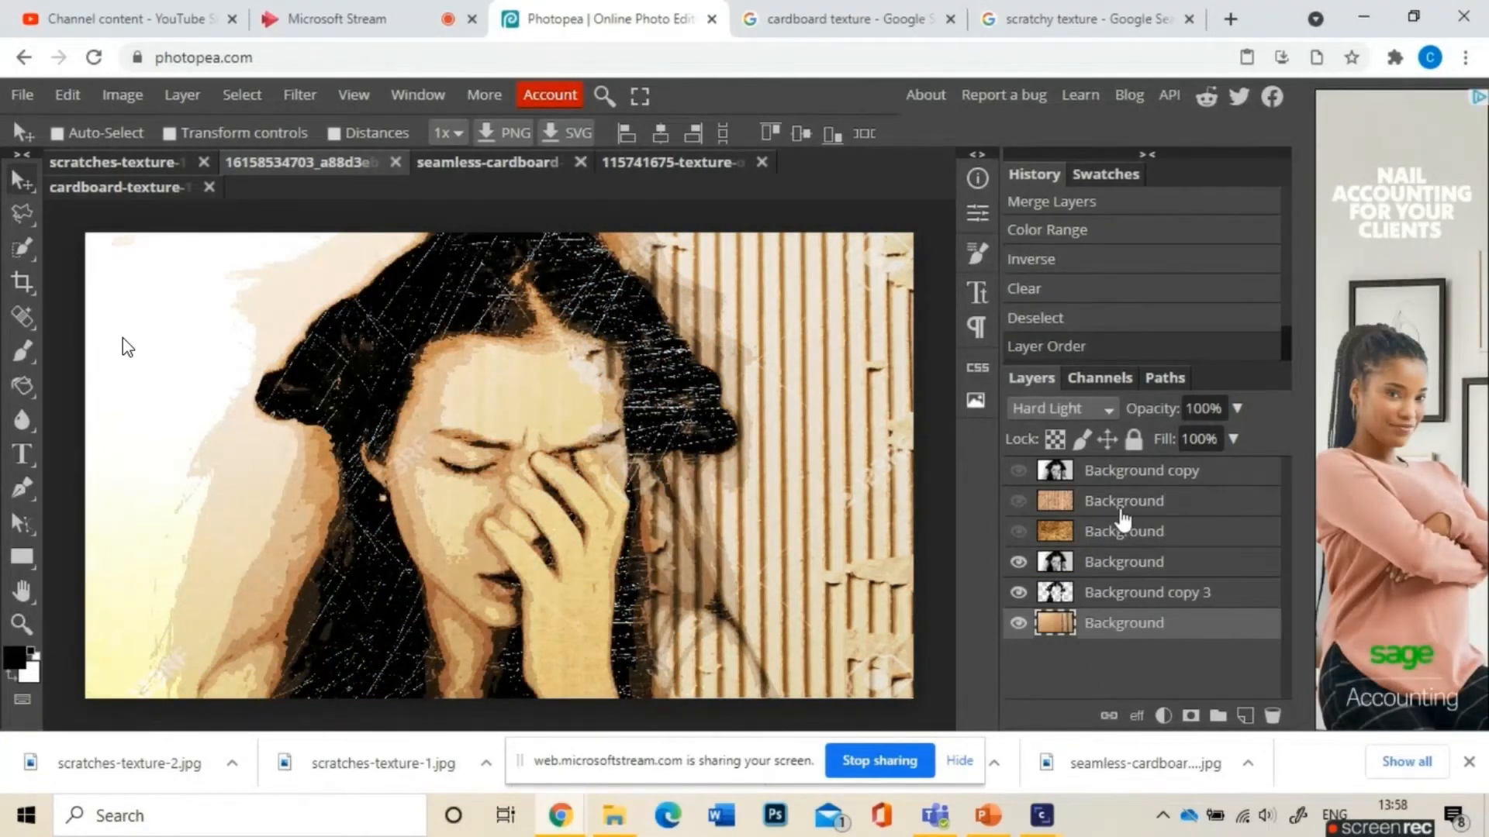
left_click_drag(1118, 525, 1126, 655)
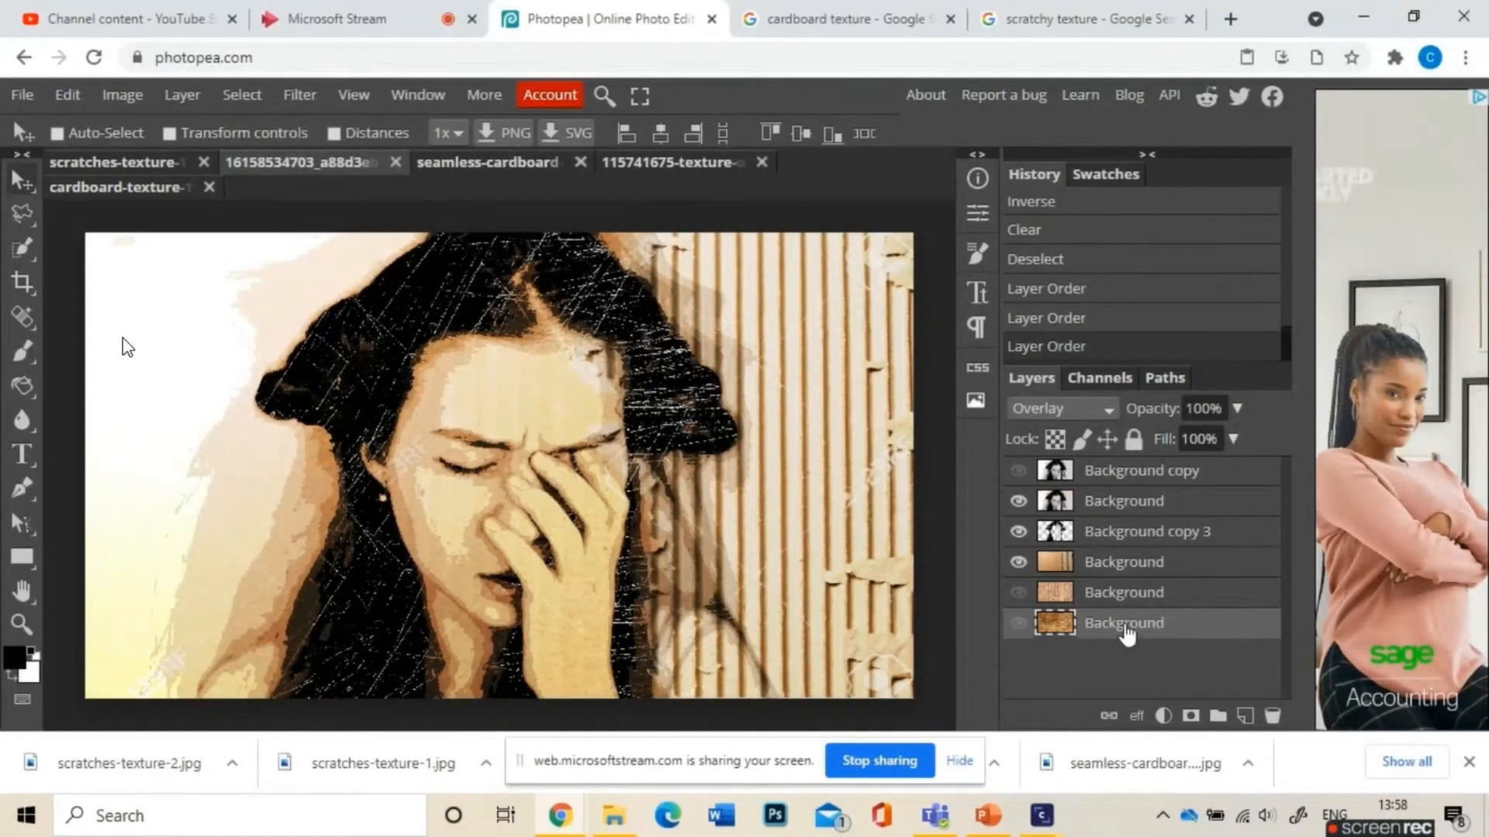
left_click(1019, 563)
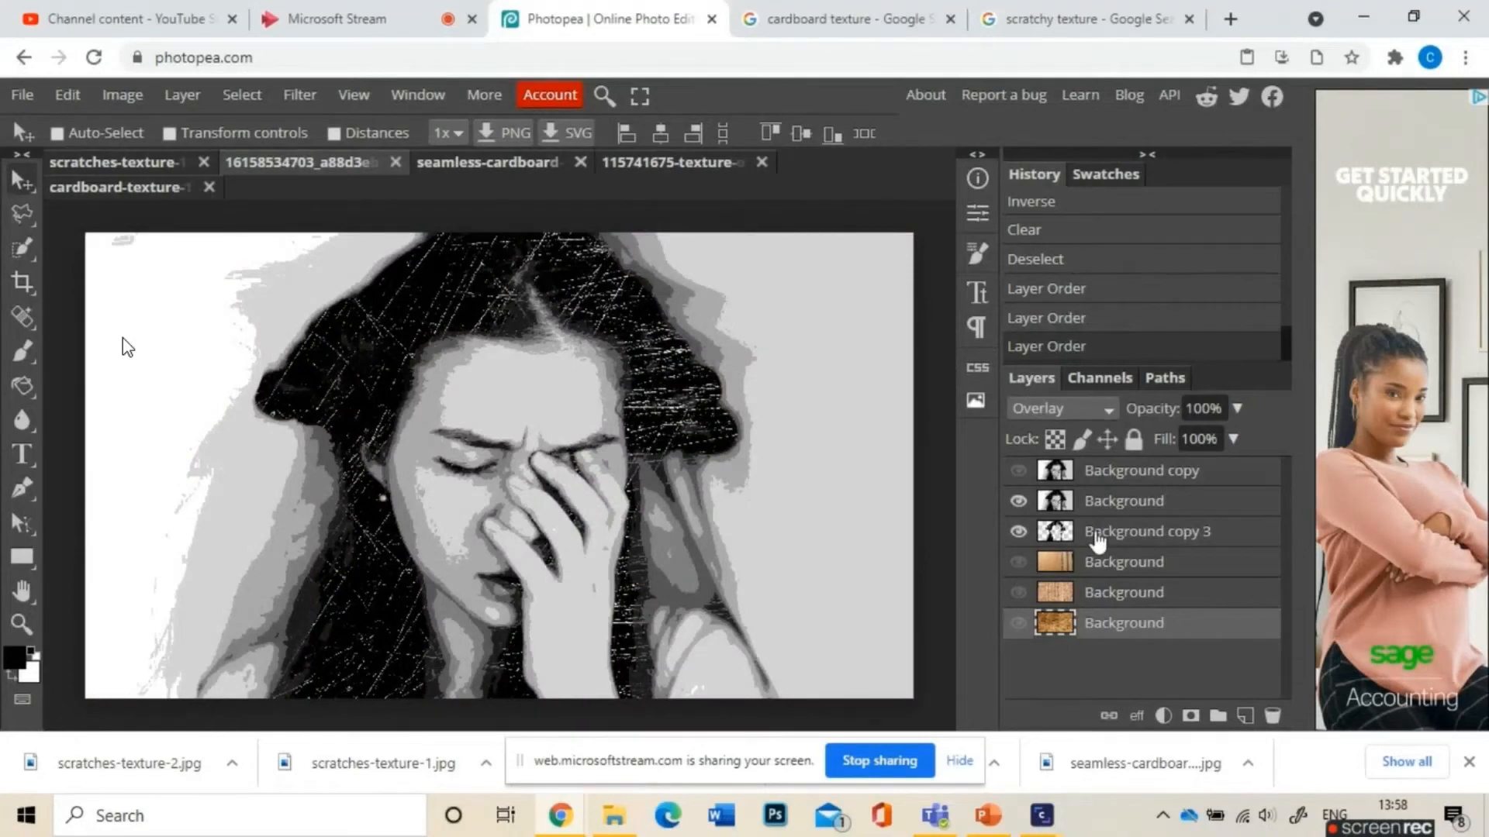
Step: Open the black-on-white scratches texture image and copy its layer into the portrait document among the cardboard layers
left_click(22, 96)
left_click(37, 154)
left_click(777, 392)
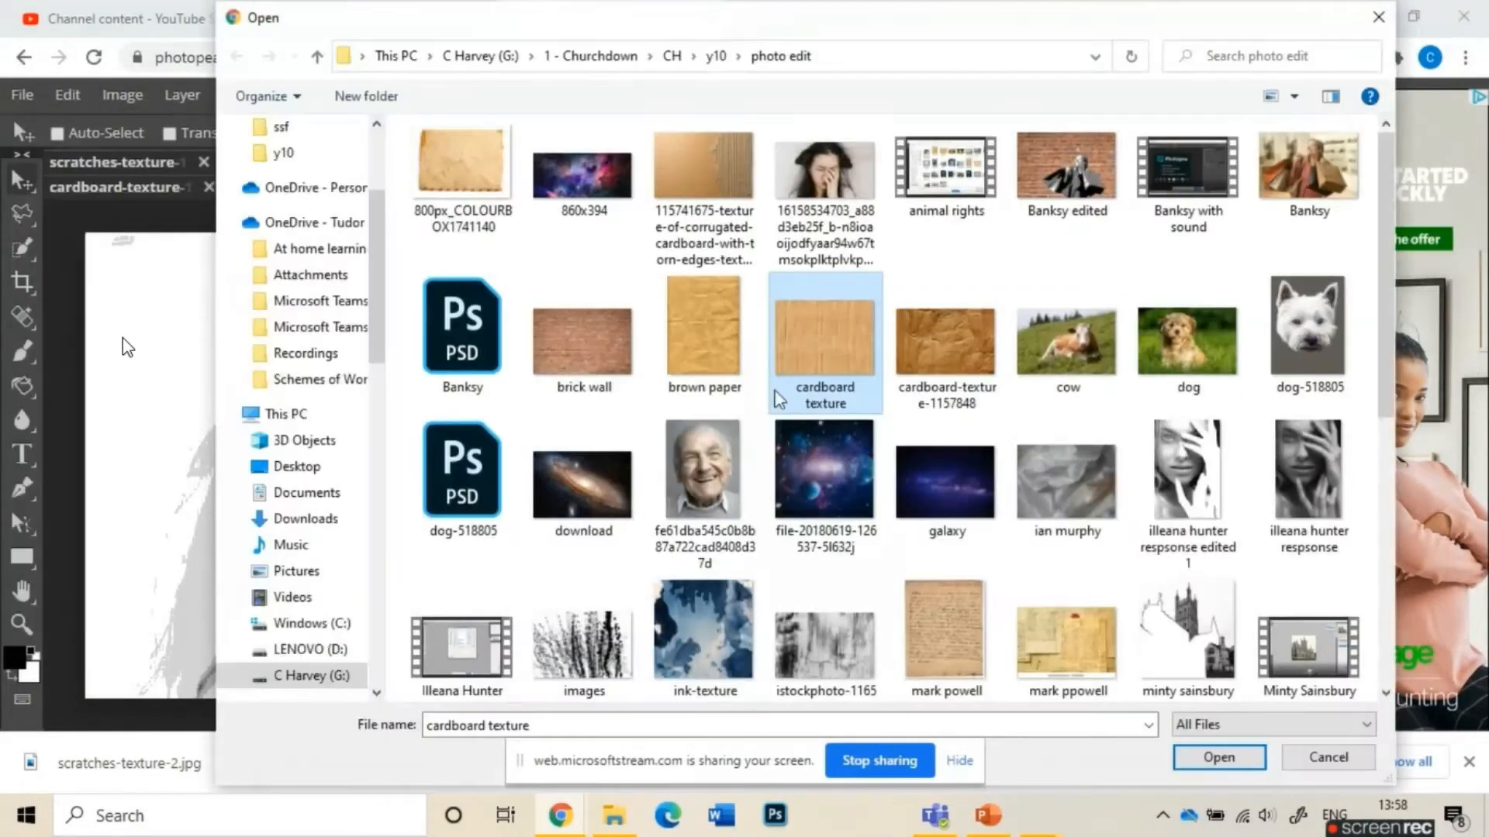
scroll(778, 392, "down", 5)
double_click(558, 525)
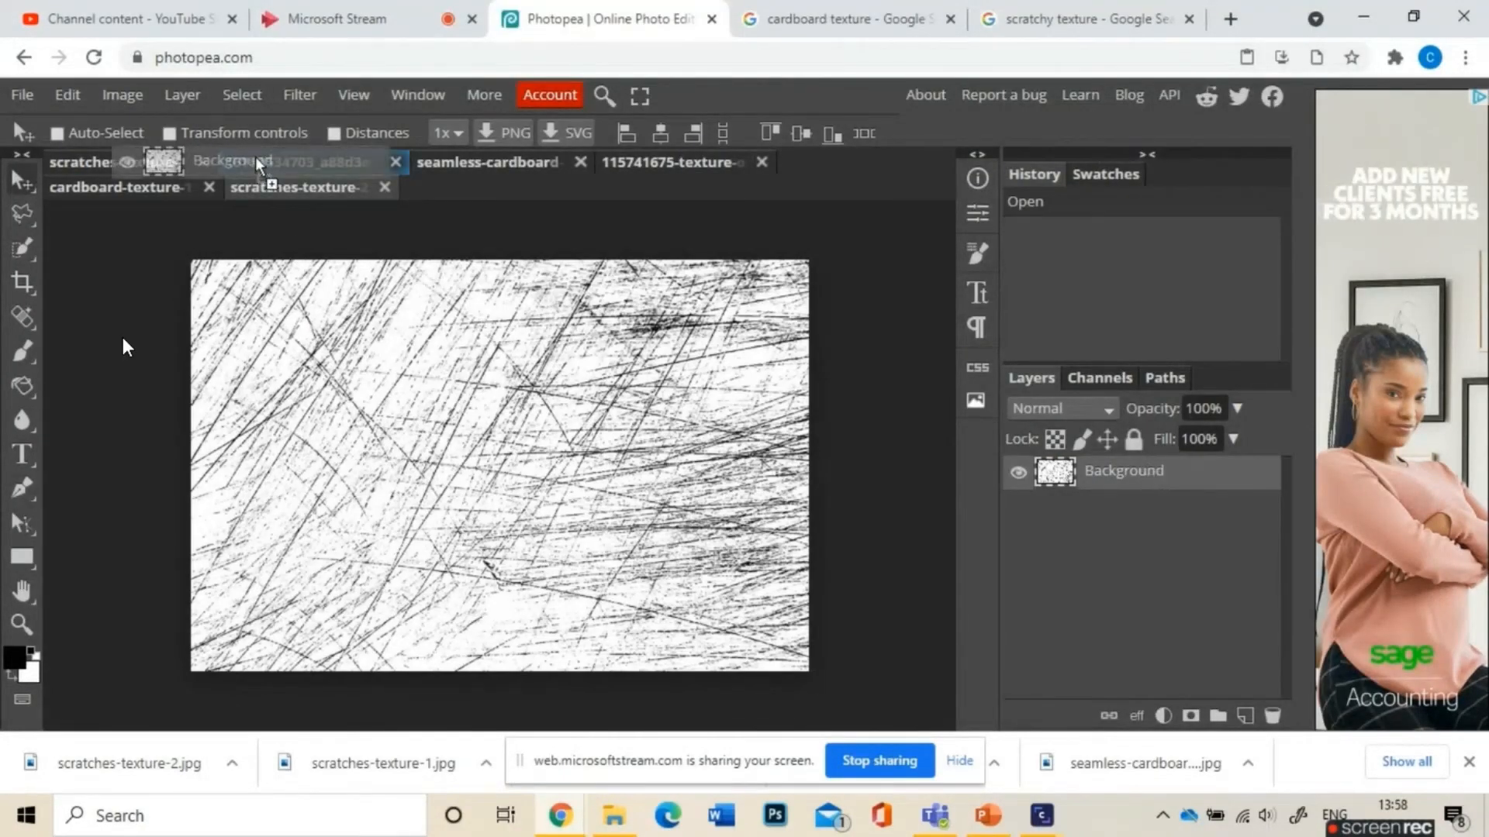
left_click(314, 163)
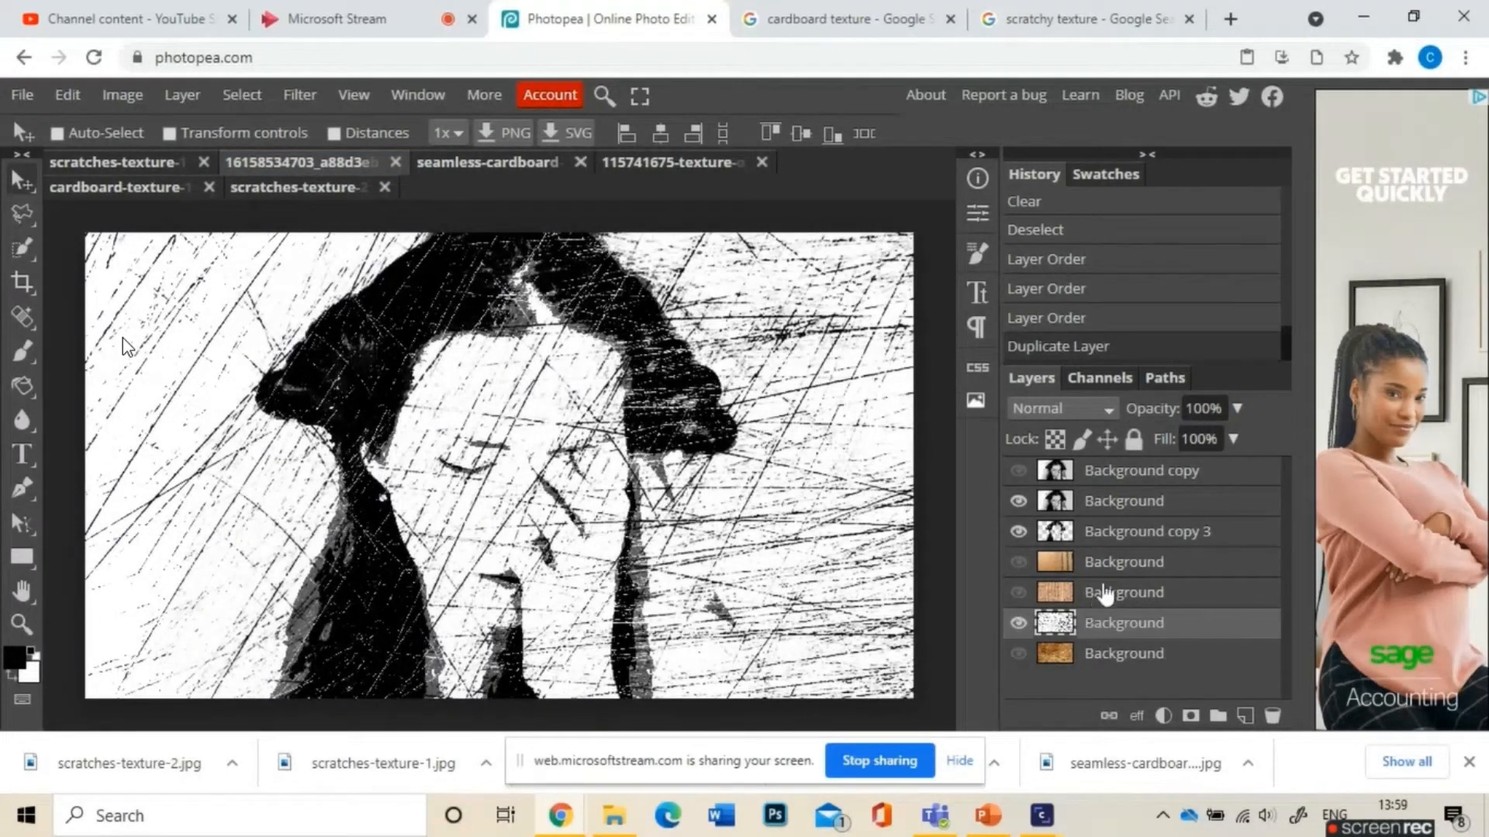
Step: Hide the black-on-white scratch layer and select the light grey background and skin areas of the portrait layer with Color Range
left_click(1018, 623)
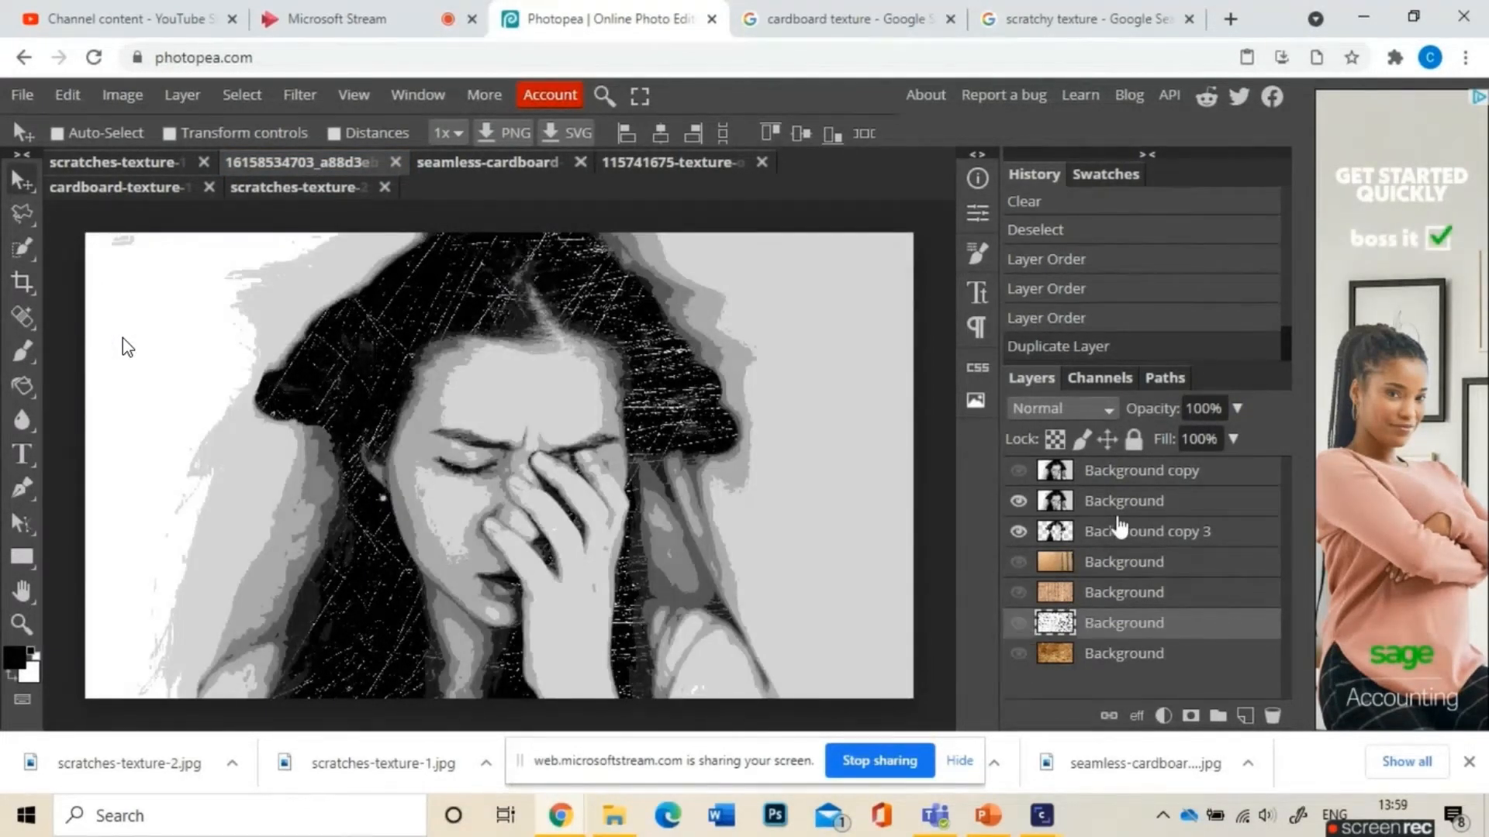
left_click(1124, 531)
left_click(1143, 507)
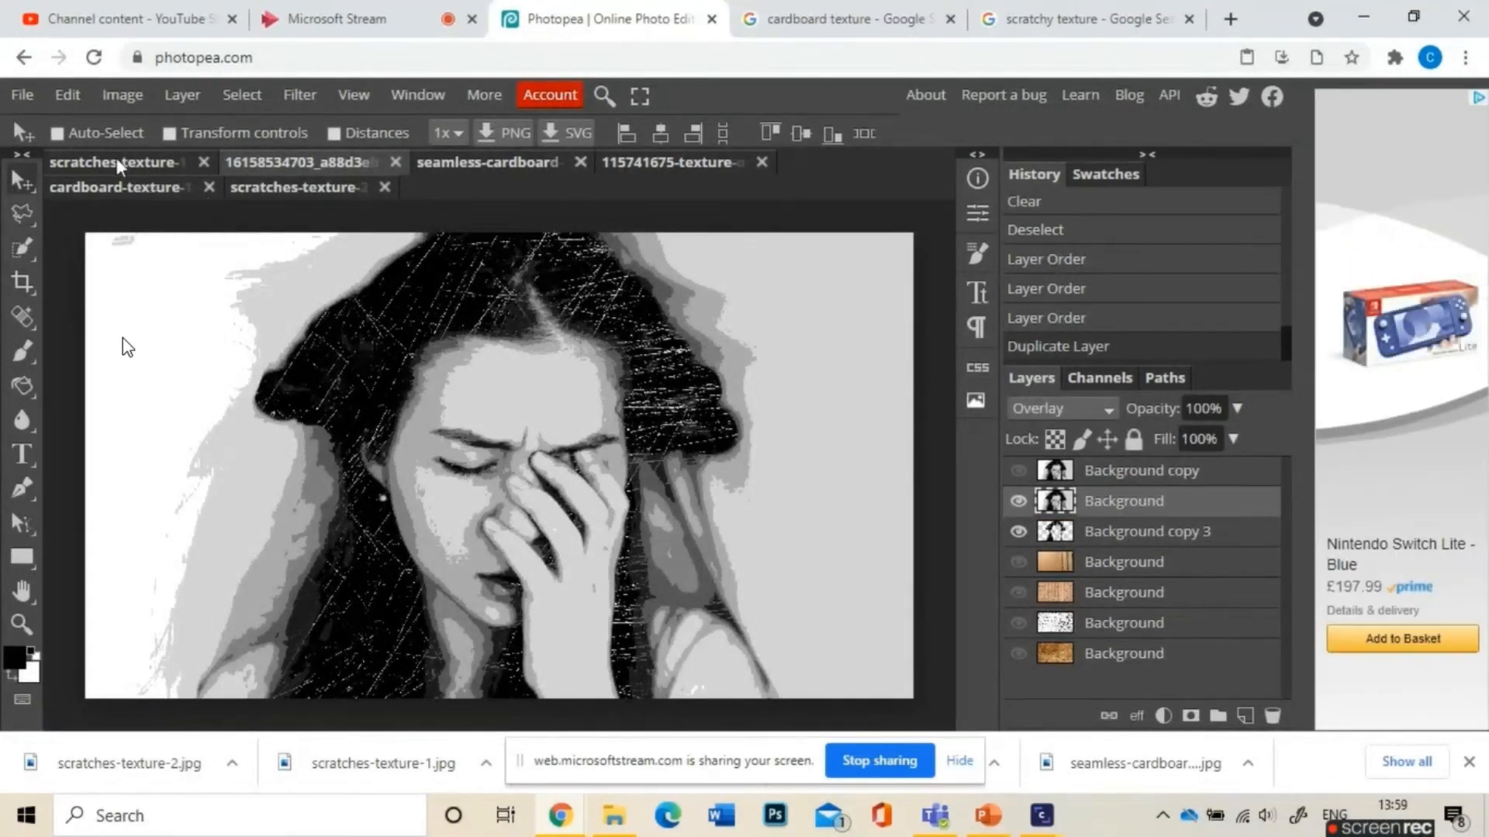
left_click(241, 95)
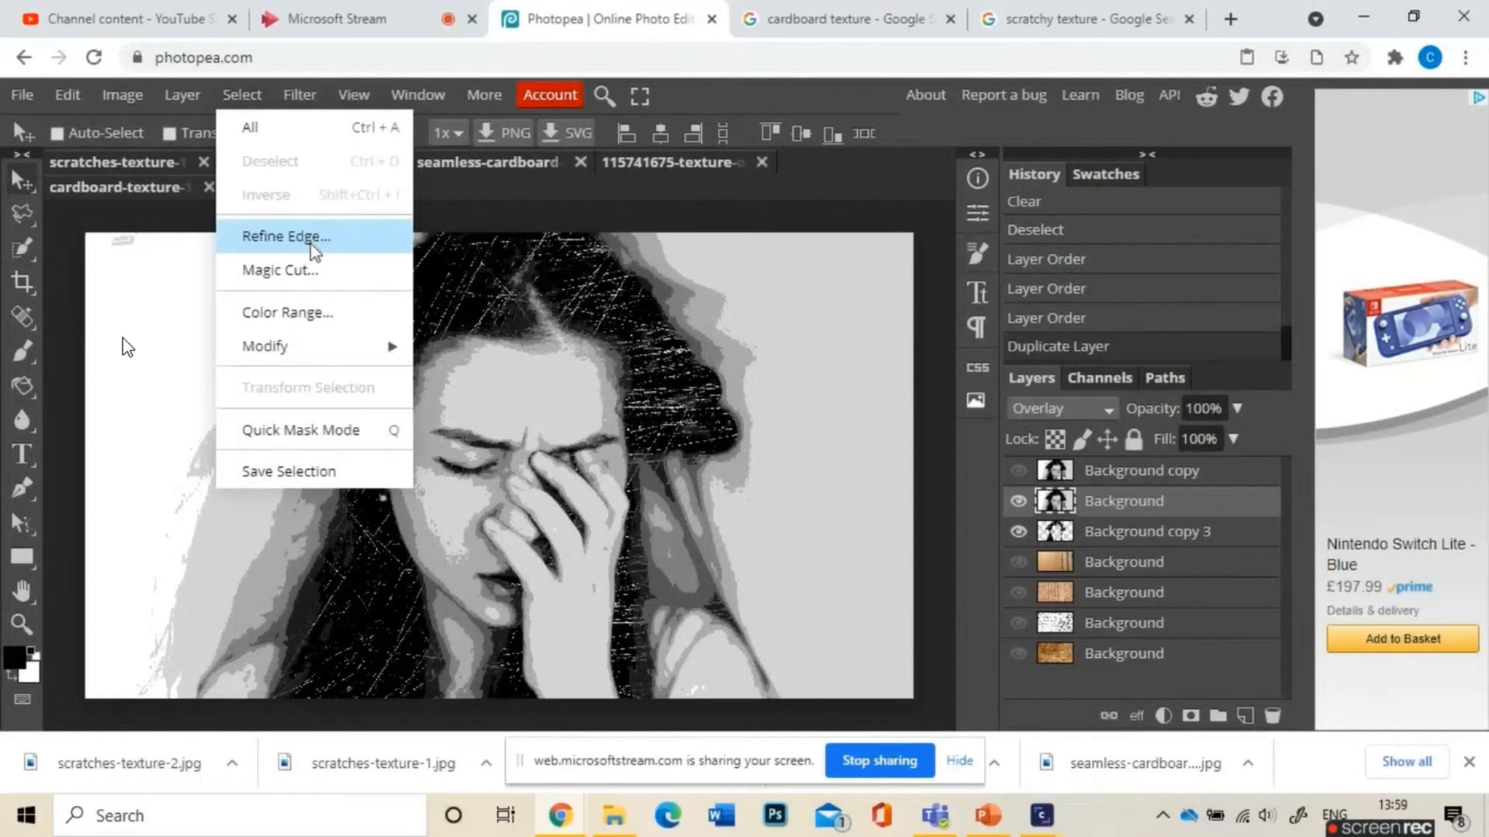
left_click(326, 329)
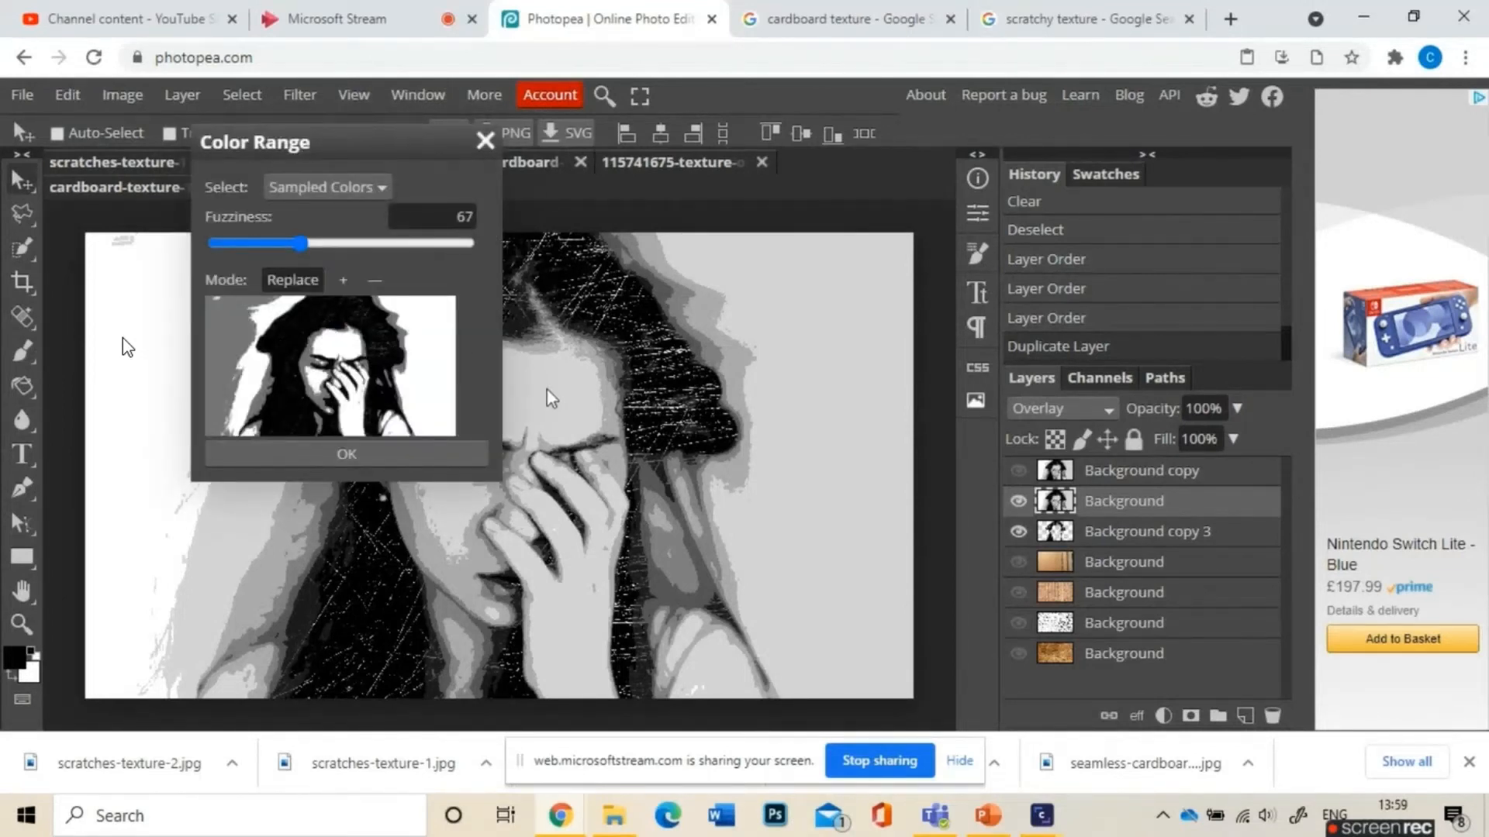
left_click(429, 458)
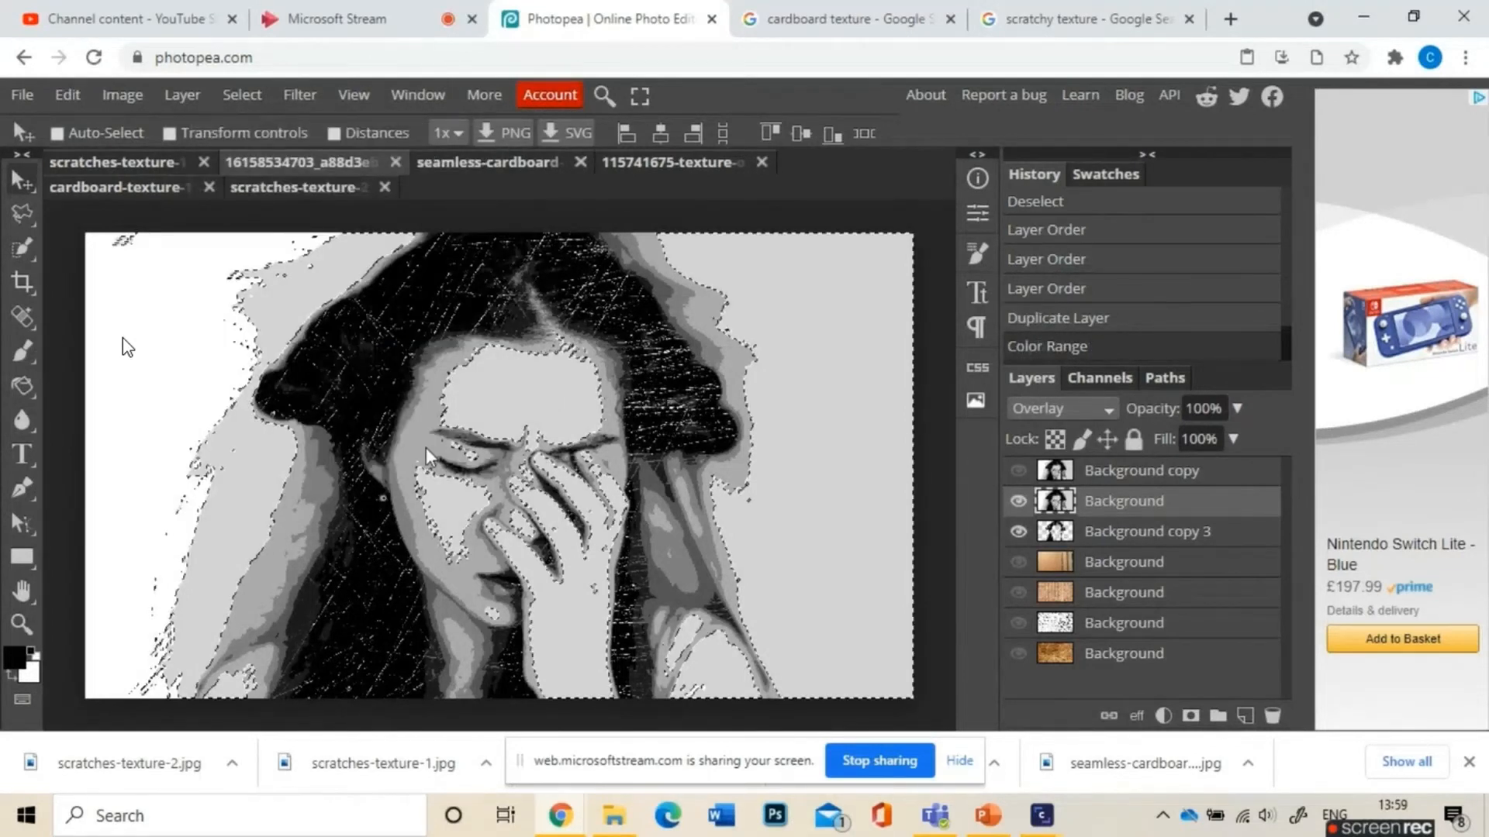
Step: Invert the selection, clear everything outside the light grey areas from the black-on-white scratch layer, show that layer and deselect
left_click(242, 95)
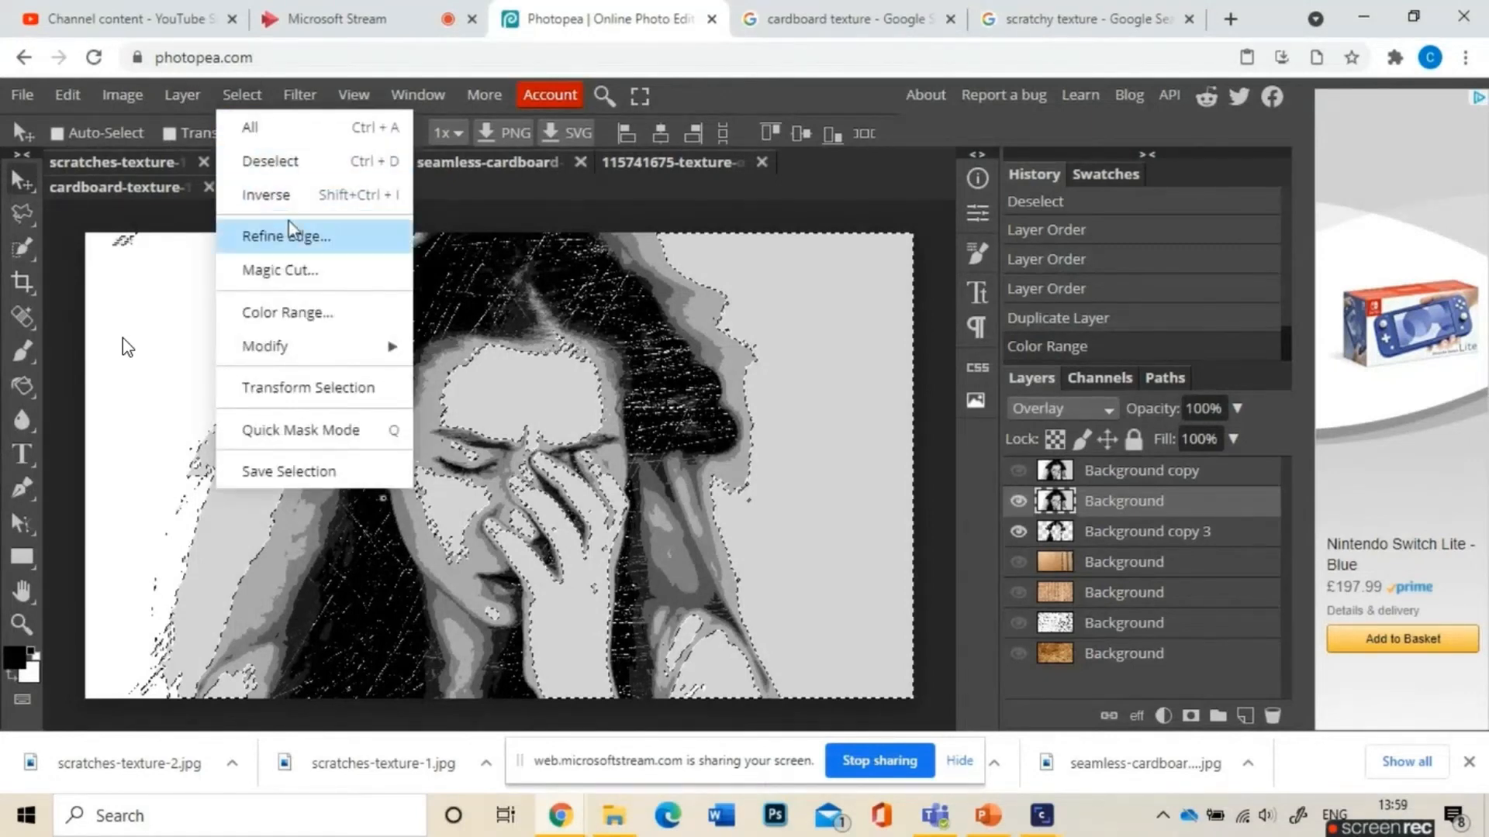
left_click(299, 200)
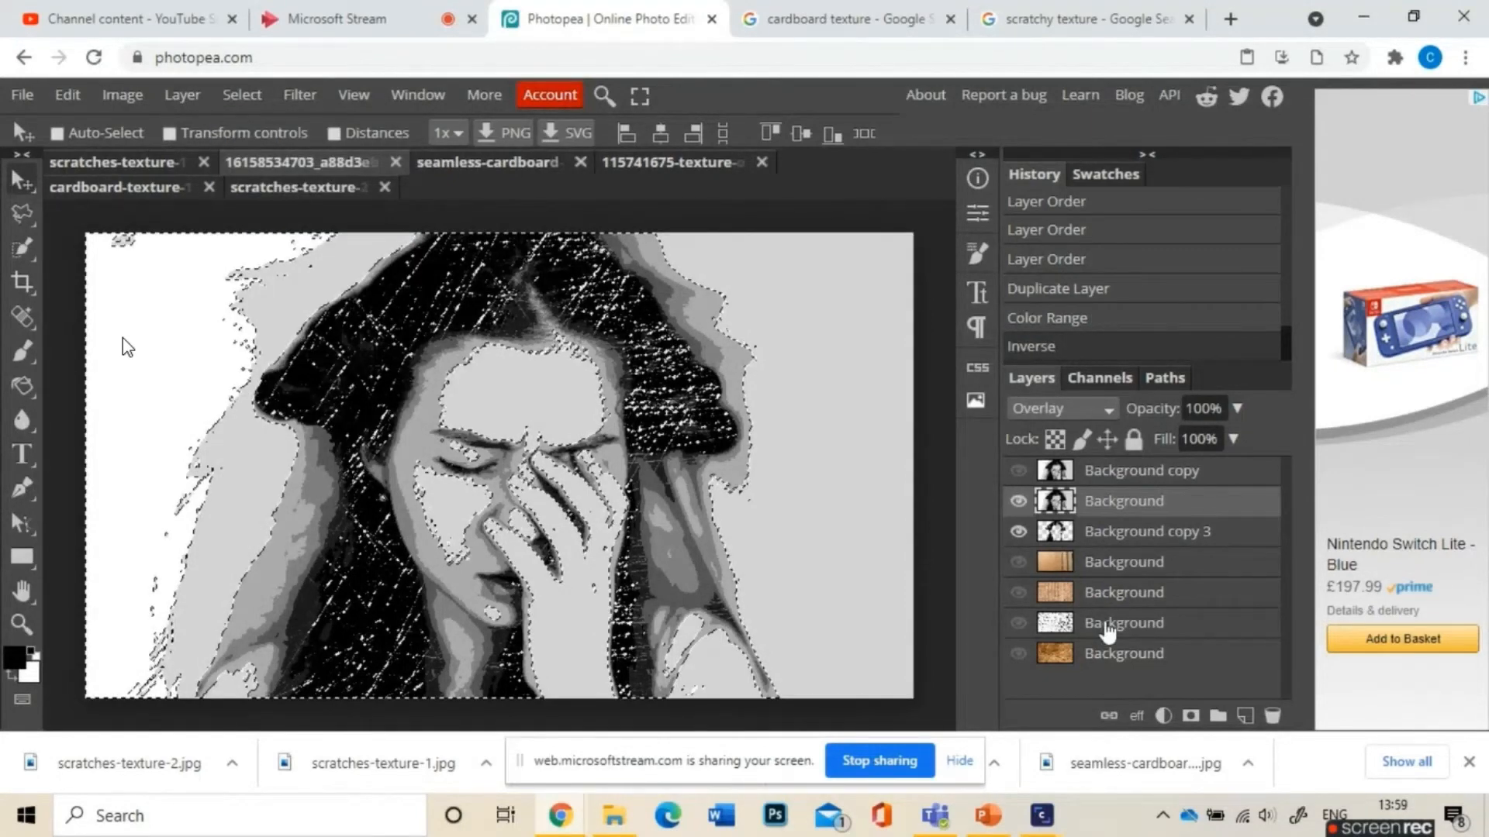
left_click(1107, 629)
key("Delete")
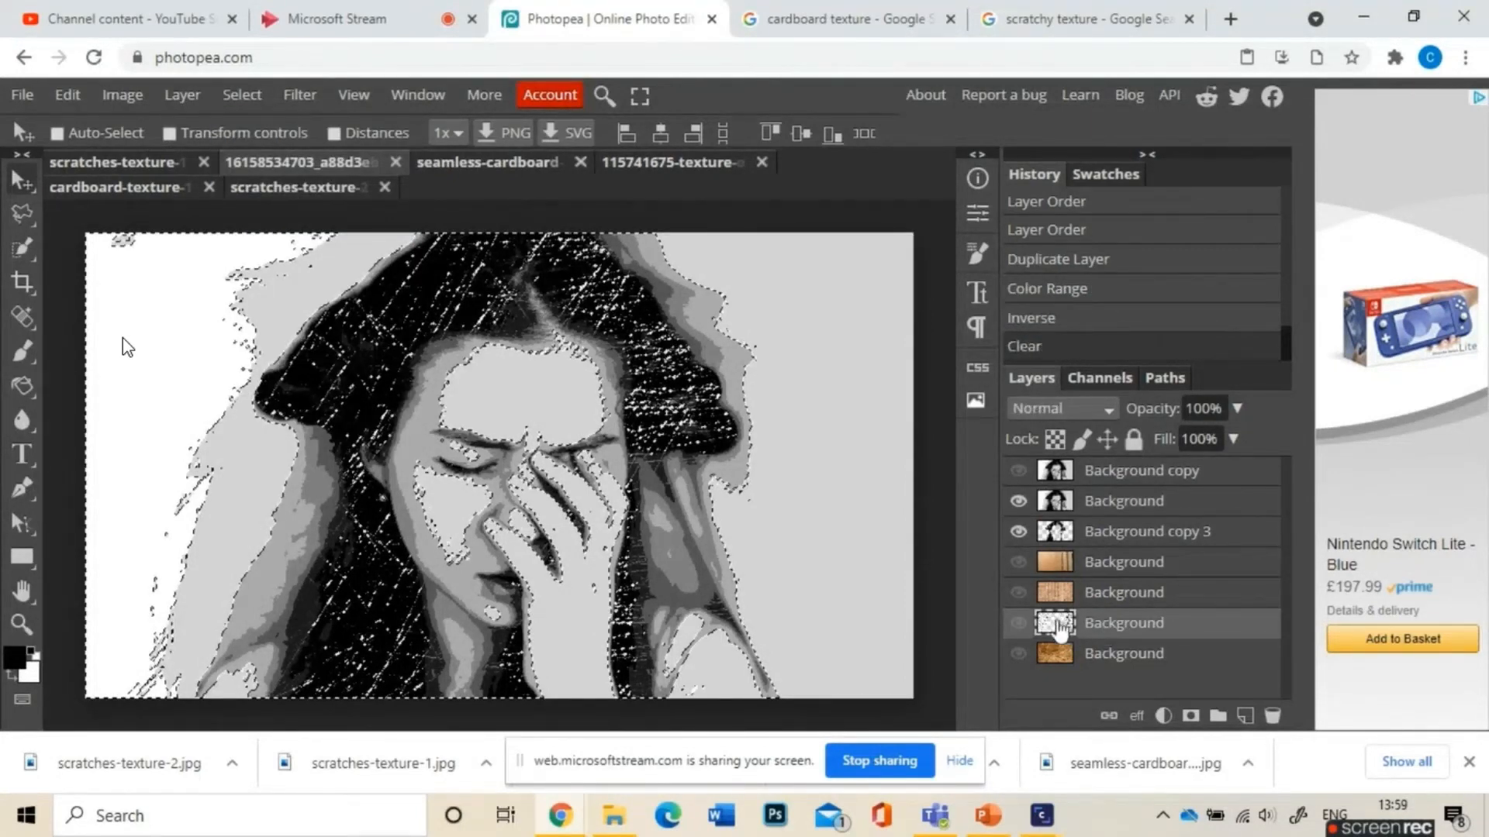
left_click(1018, 624)
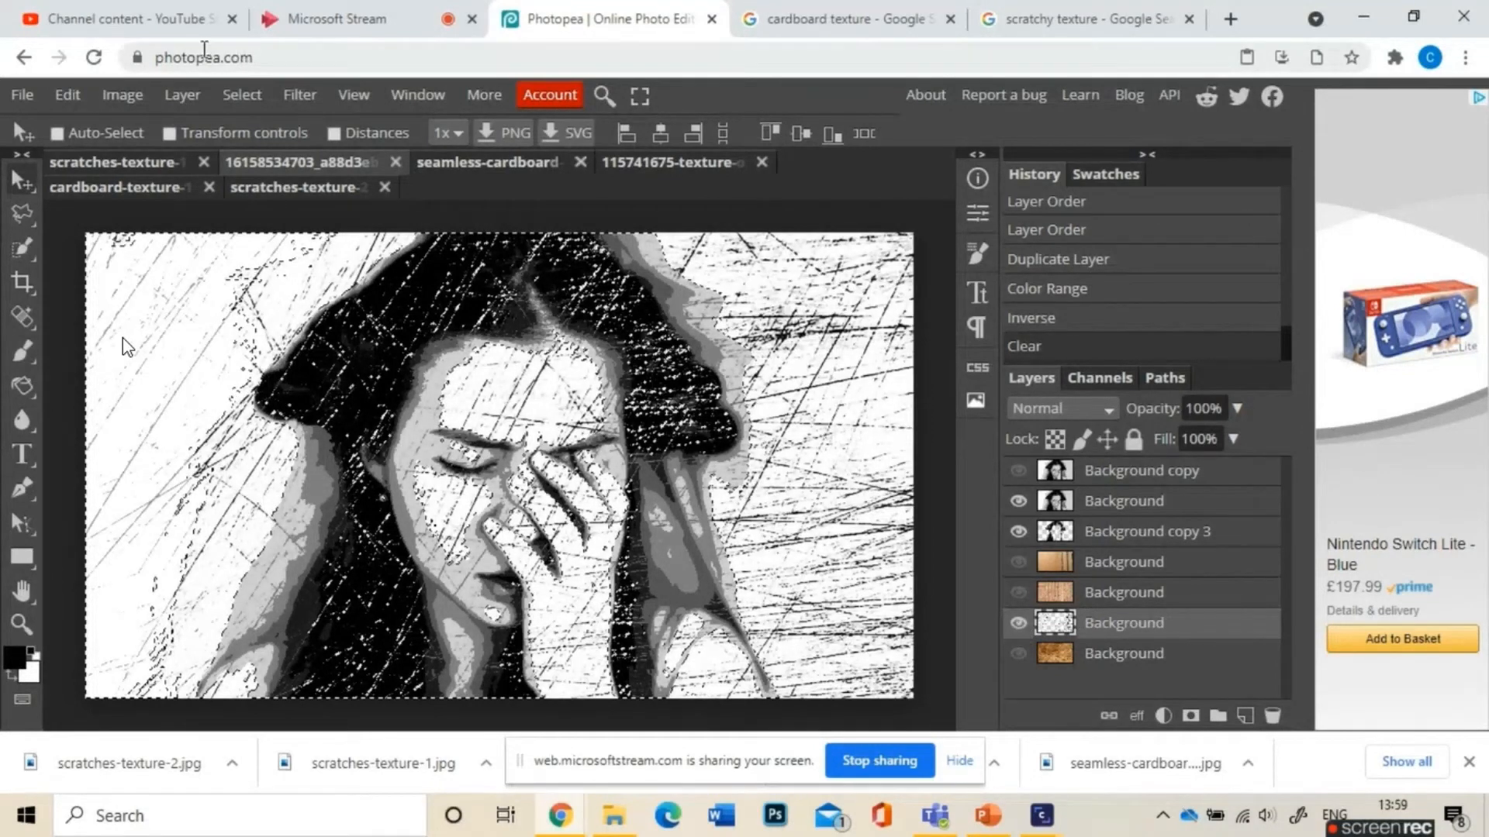
left_click(237, 95)
left_click(258, 159)
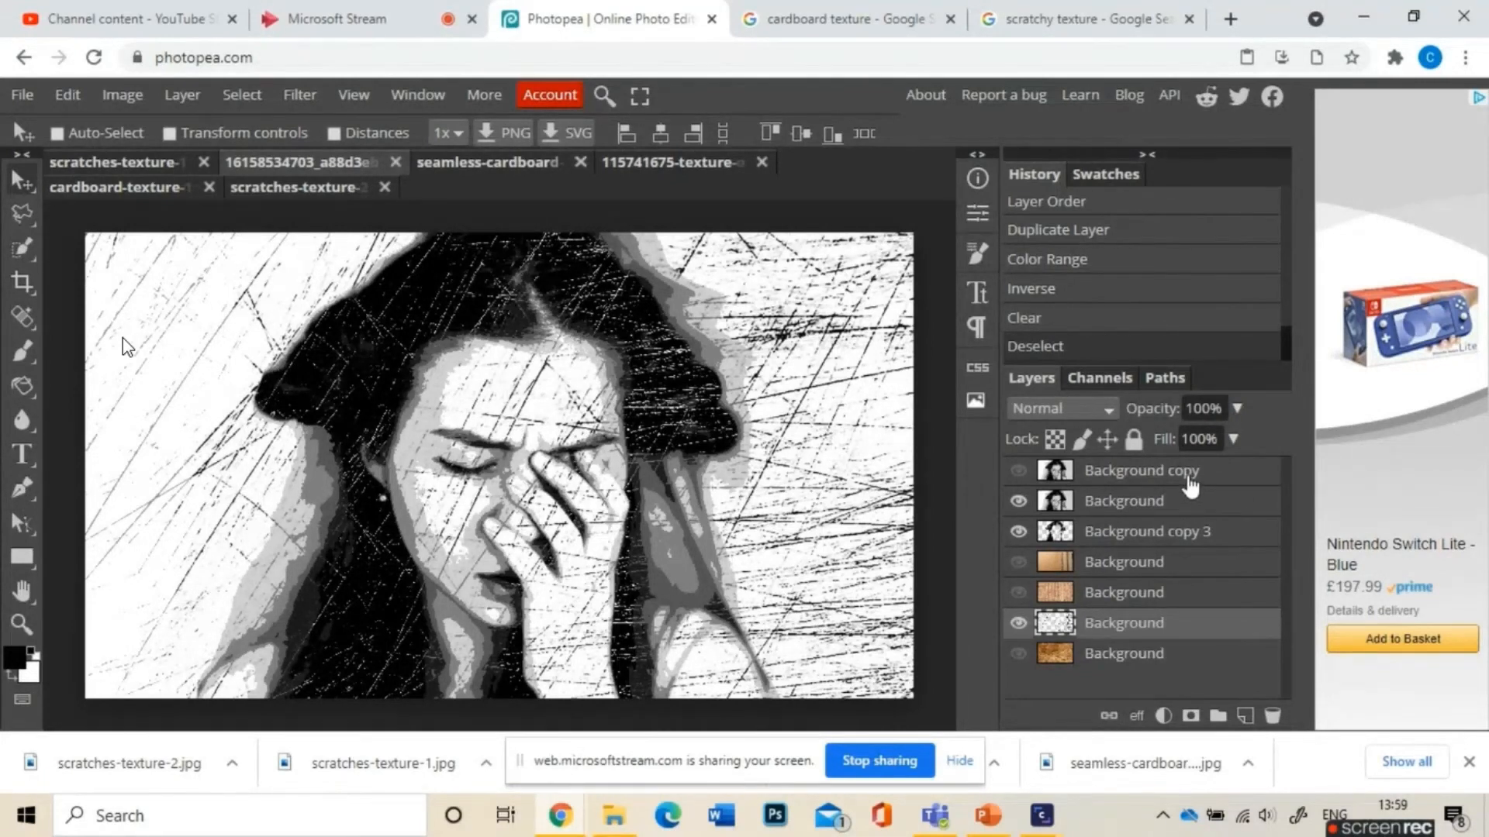
Step: Show and select the top portrait copy layer and choose the Graphic Pen sketch filter for it in the Filter Gallery
left_click(1191, 486)
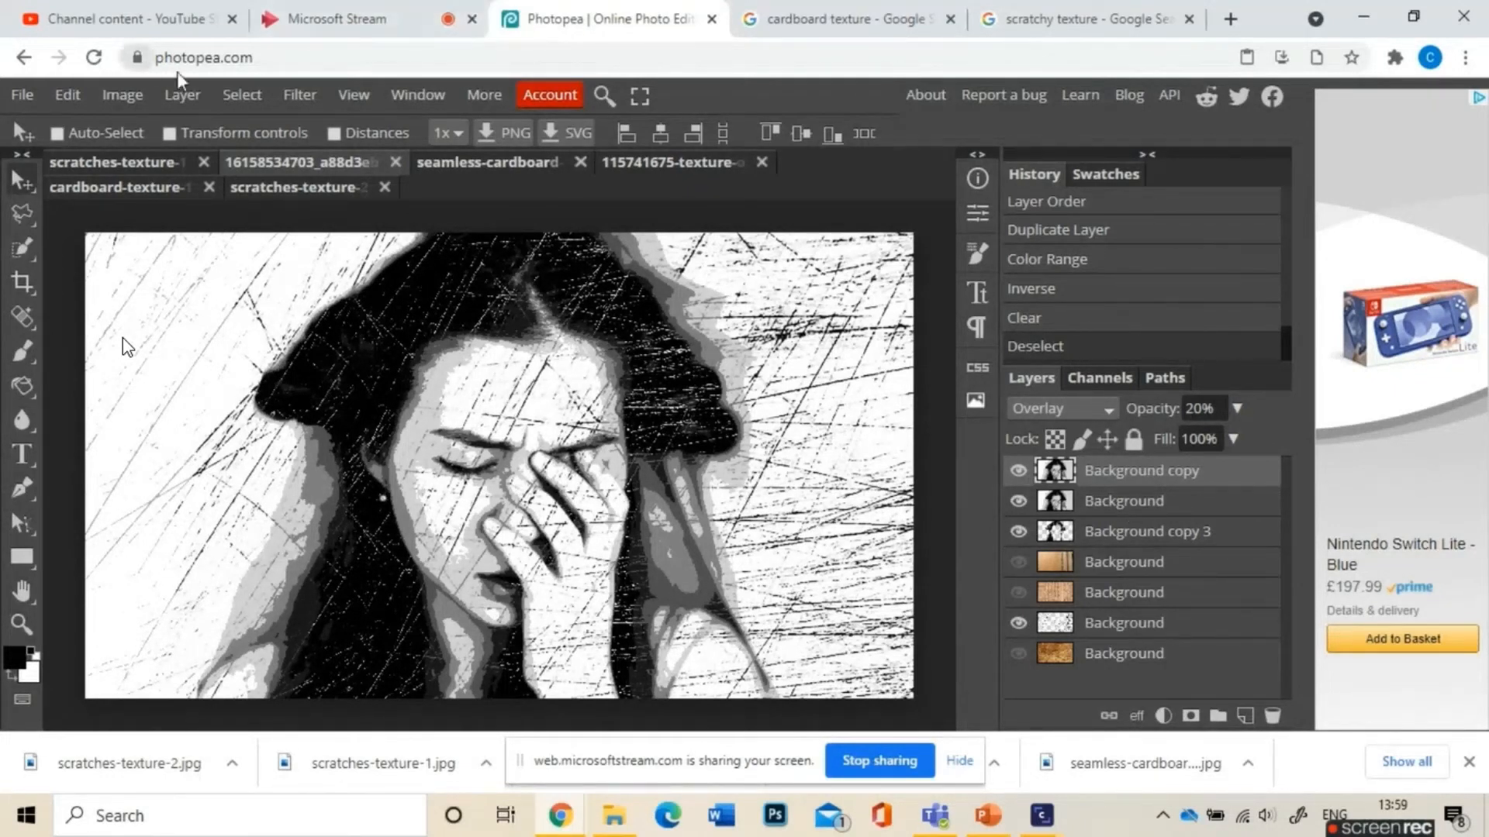
left_click(299, 95)
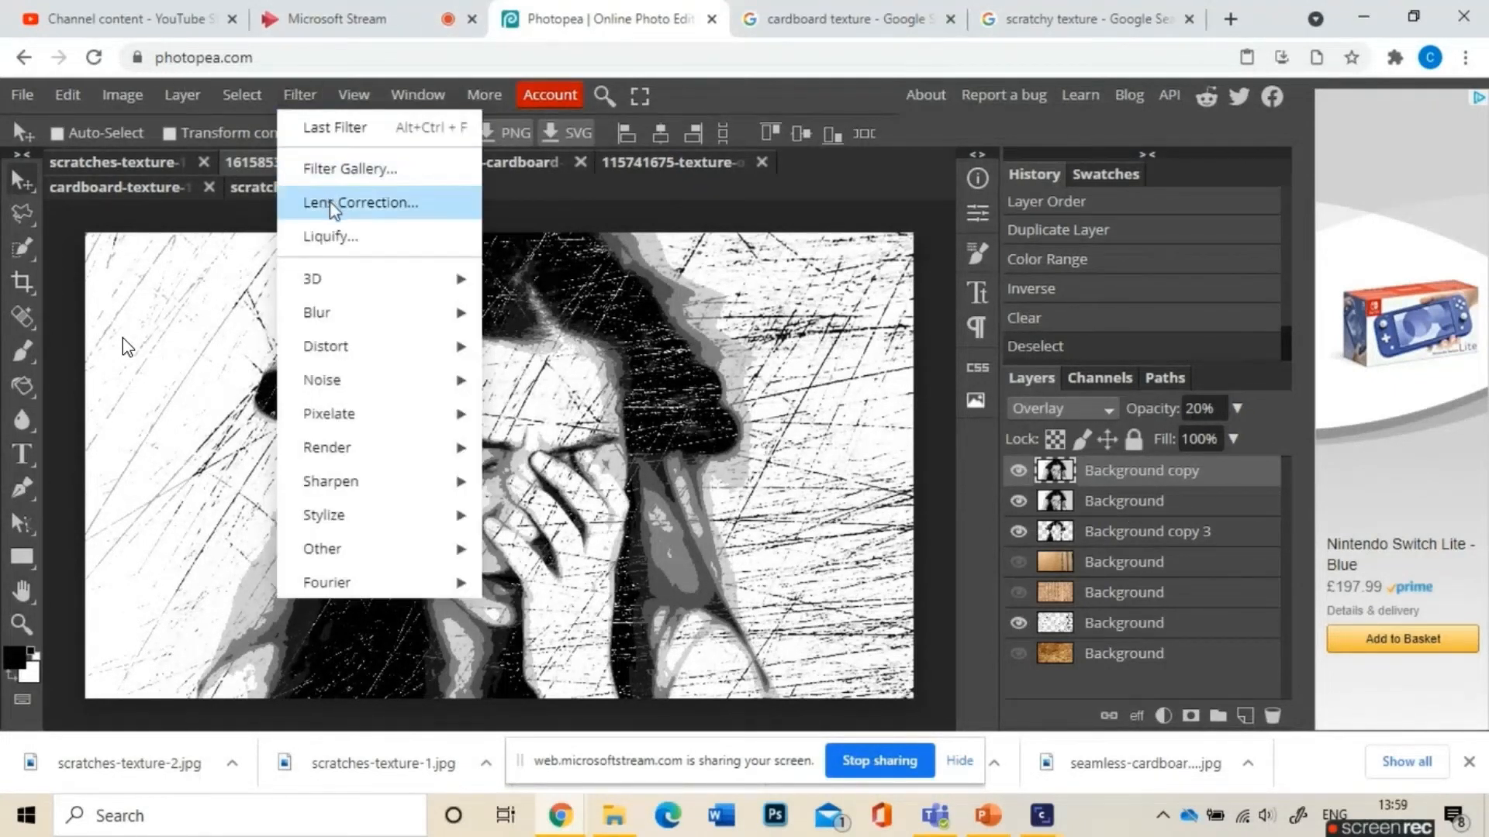
left_click(361, 170)
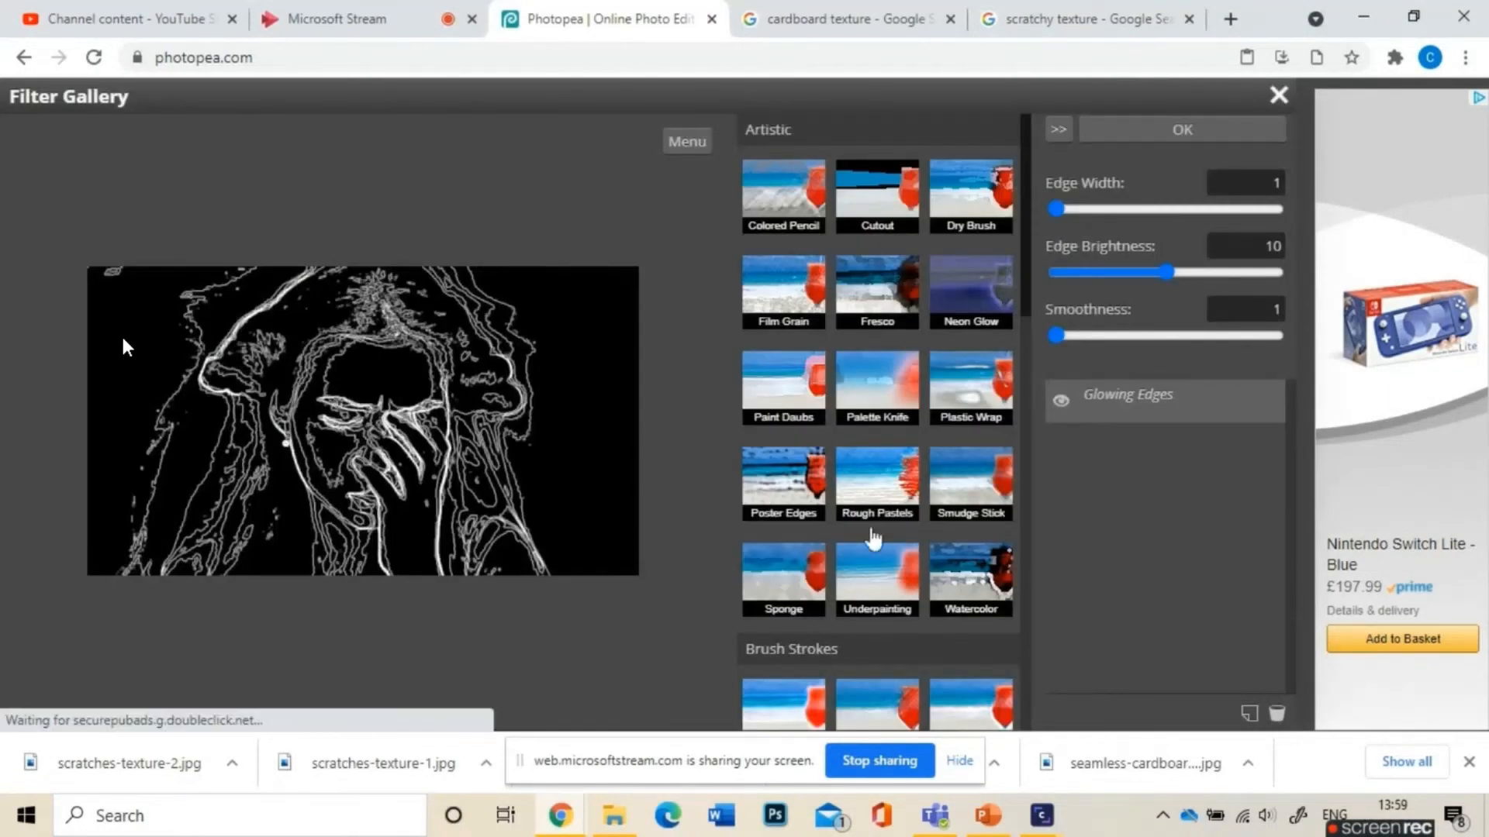
scroll(1031, 635, "down", 6)
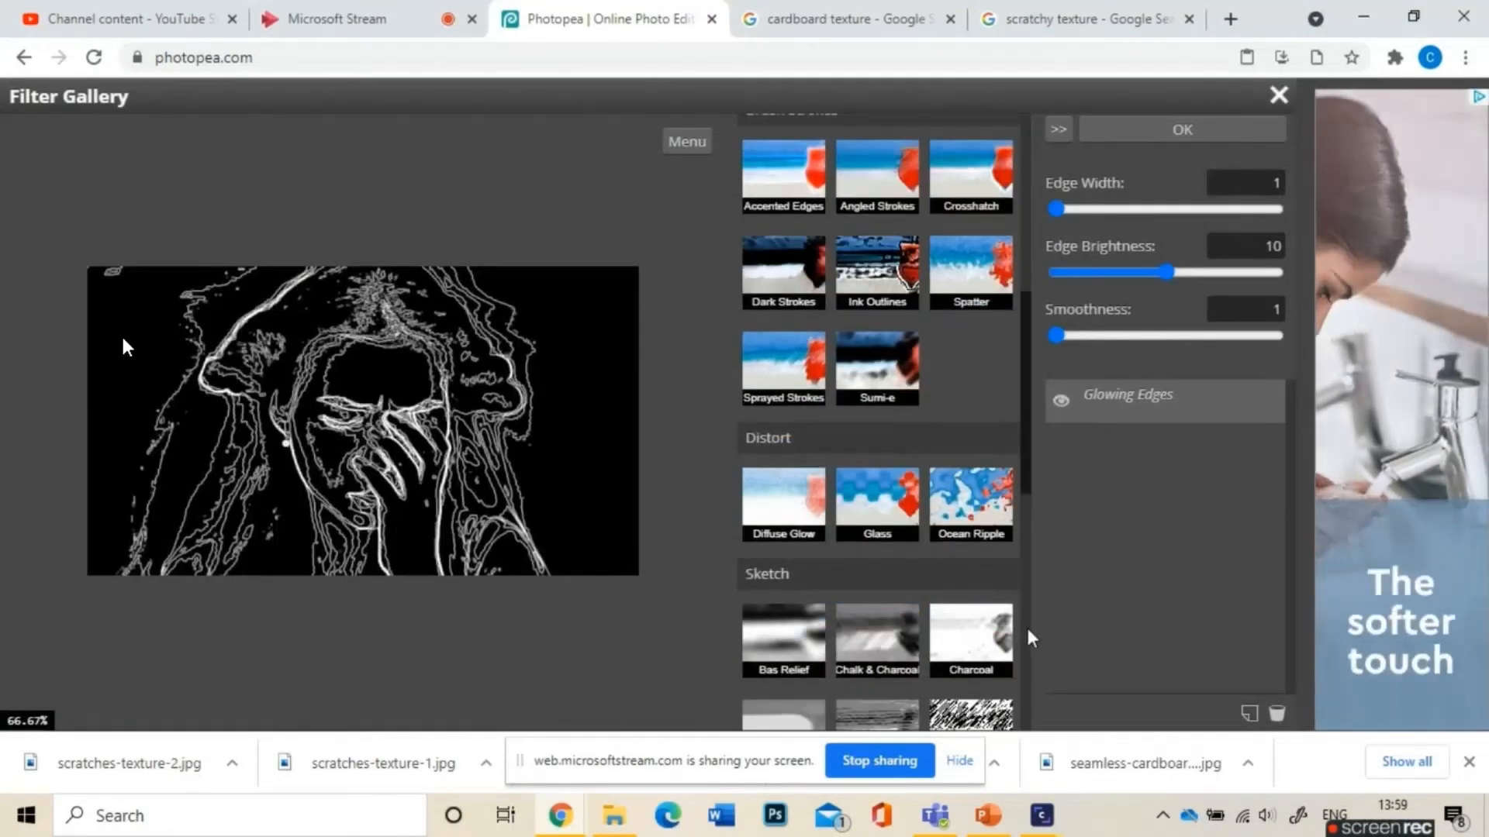
left_click(1004, 710)
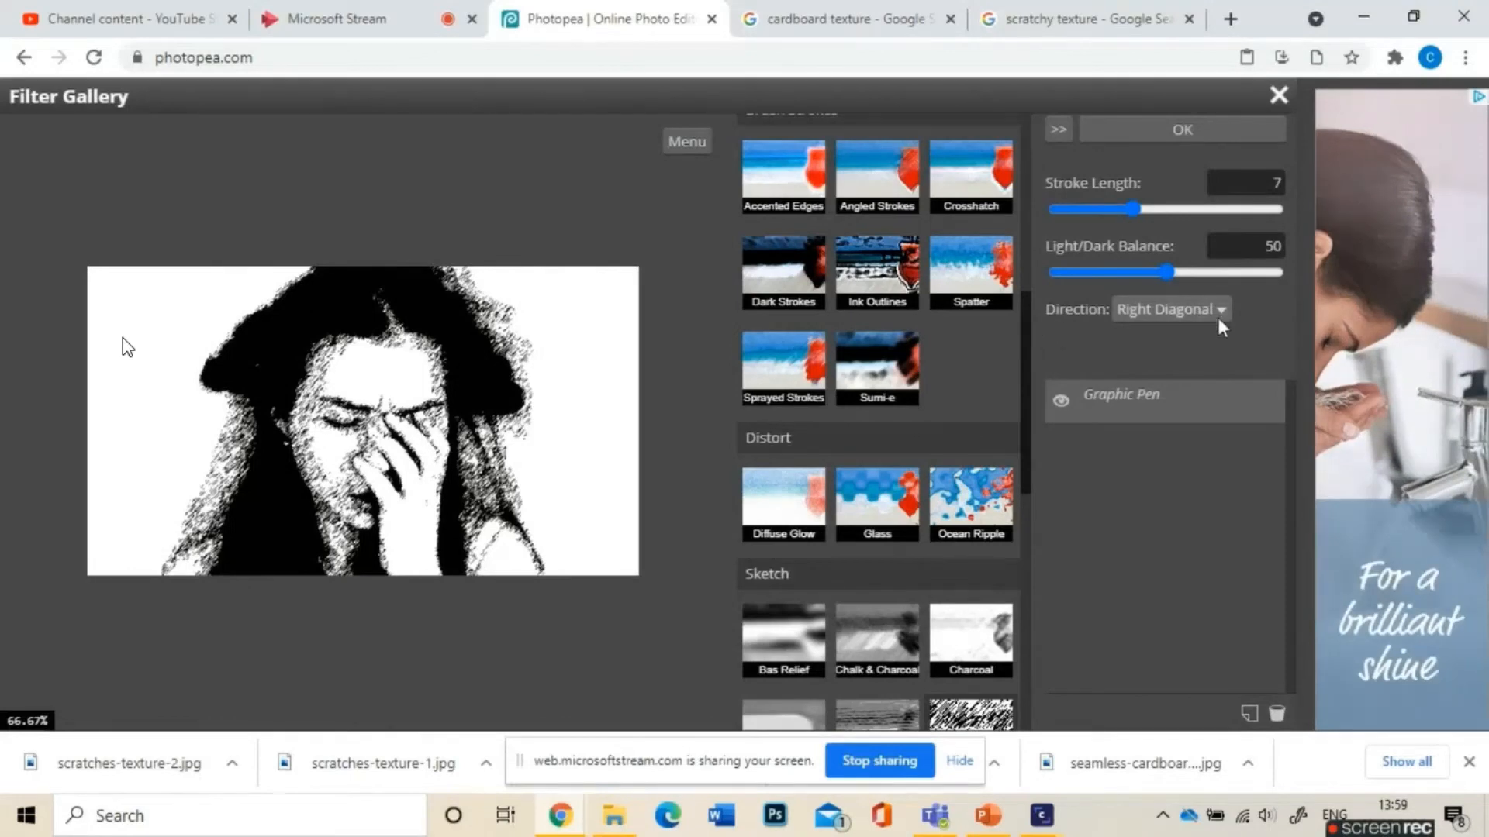
Step: Apply Graphic Pen with stroke length 8 and light/dark balance 54, and set the layer's opacity to 65%
mouse_move(1169, 272)
left_mouse_down()
mouse_move(1212, 271)
mouse_move(1175, 273)
left_mouse_up()
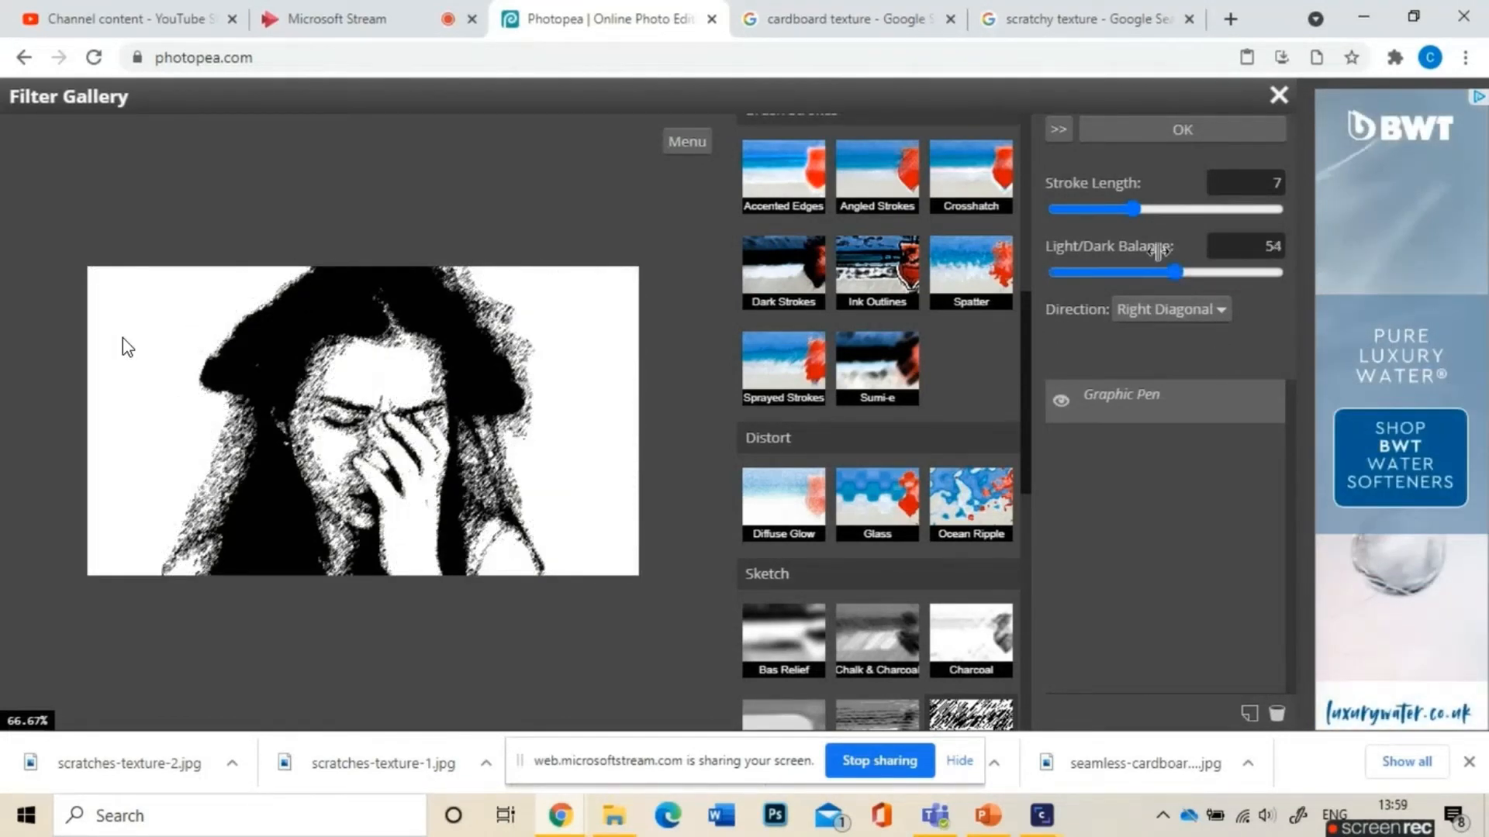
left_click_drag(1132, 210, 1175, 211)
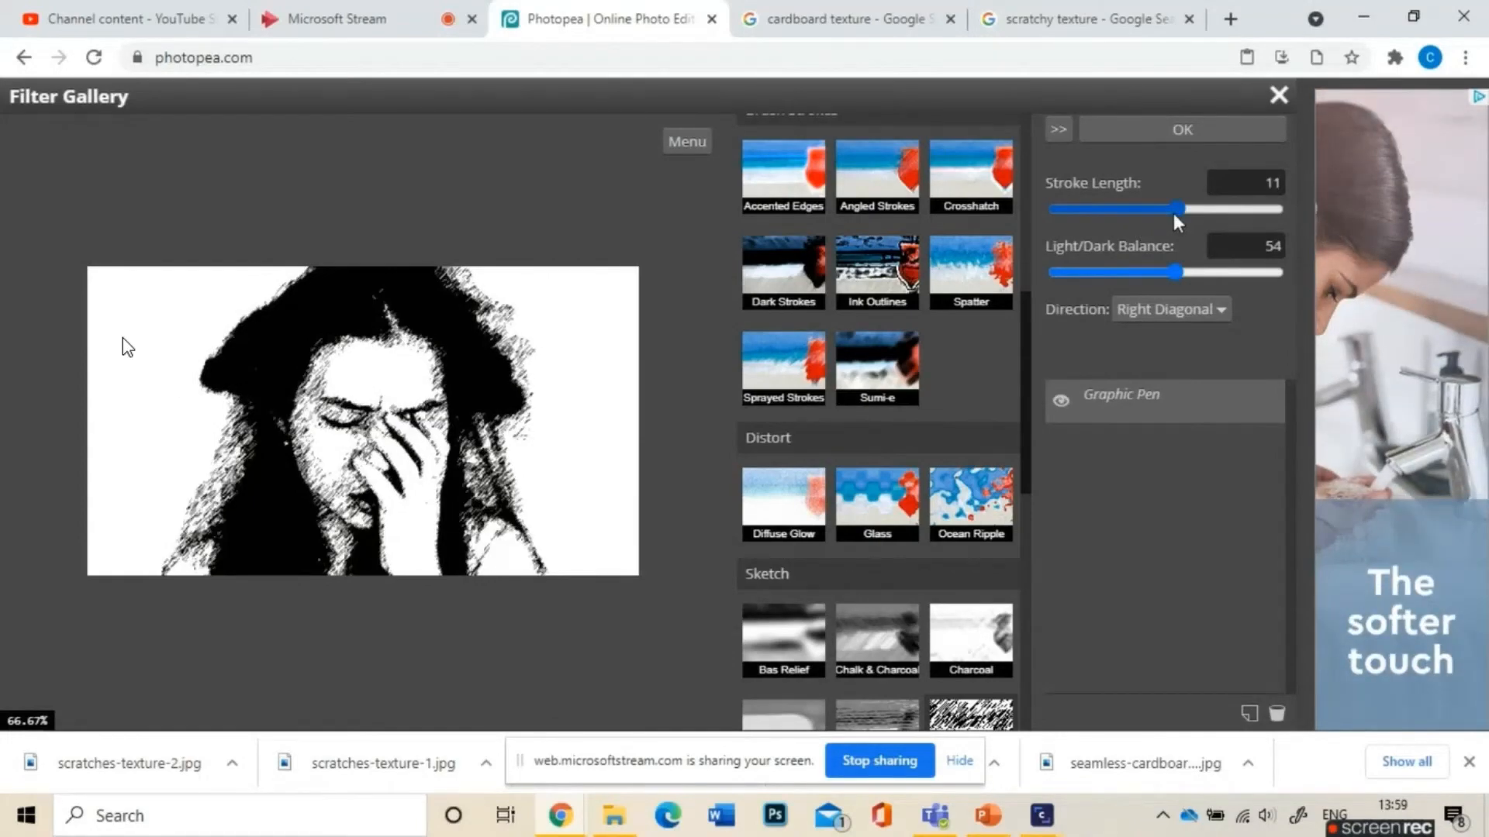
mouse_move(1270, 210)
left_mouse_down()
mouse_move(1047, 211)
mouse_move(1142, 209)
left_mouse_up()
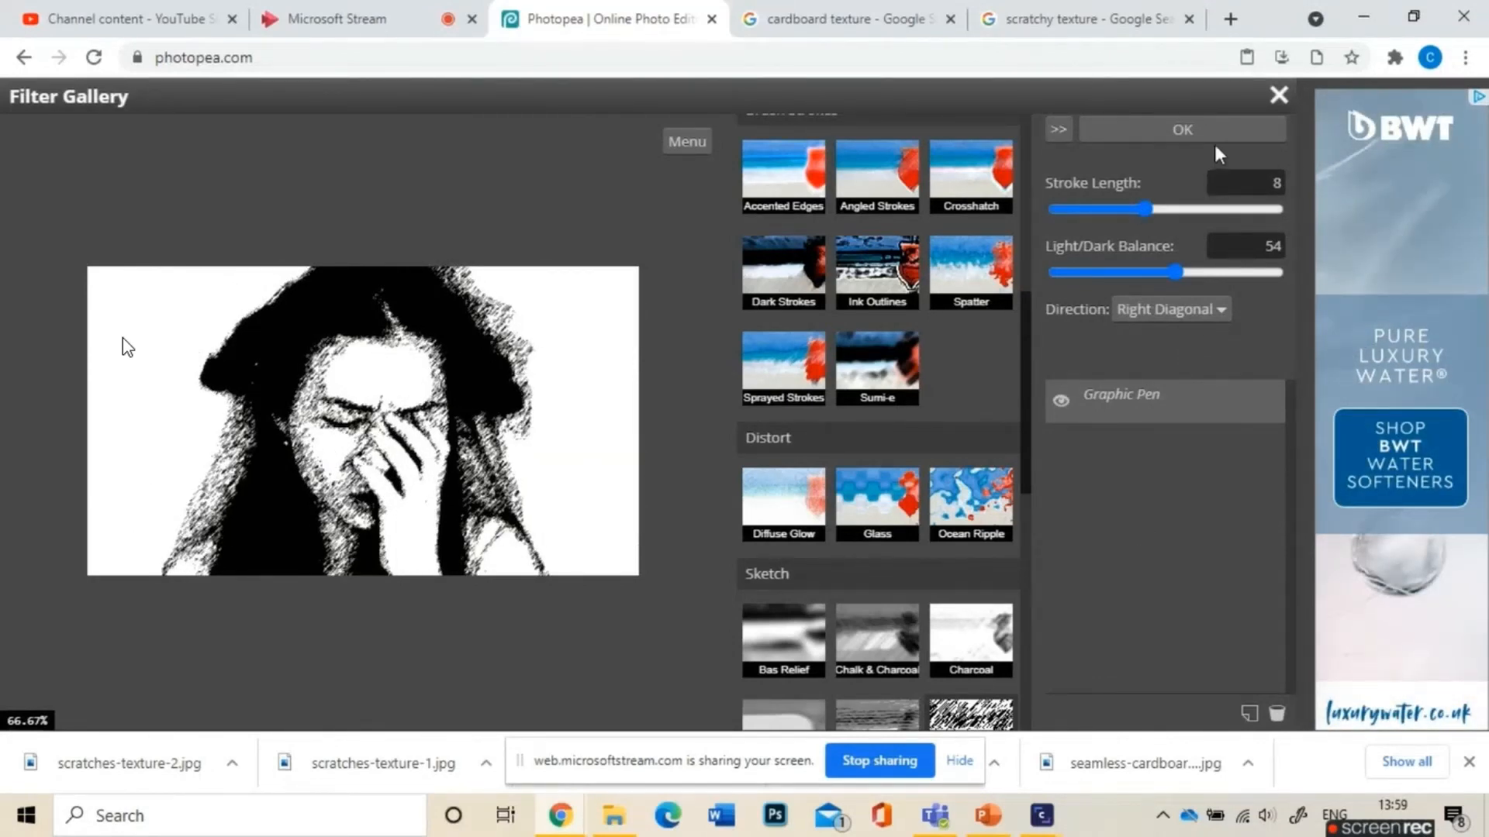
left_click(1230, 127)
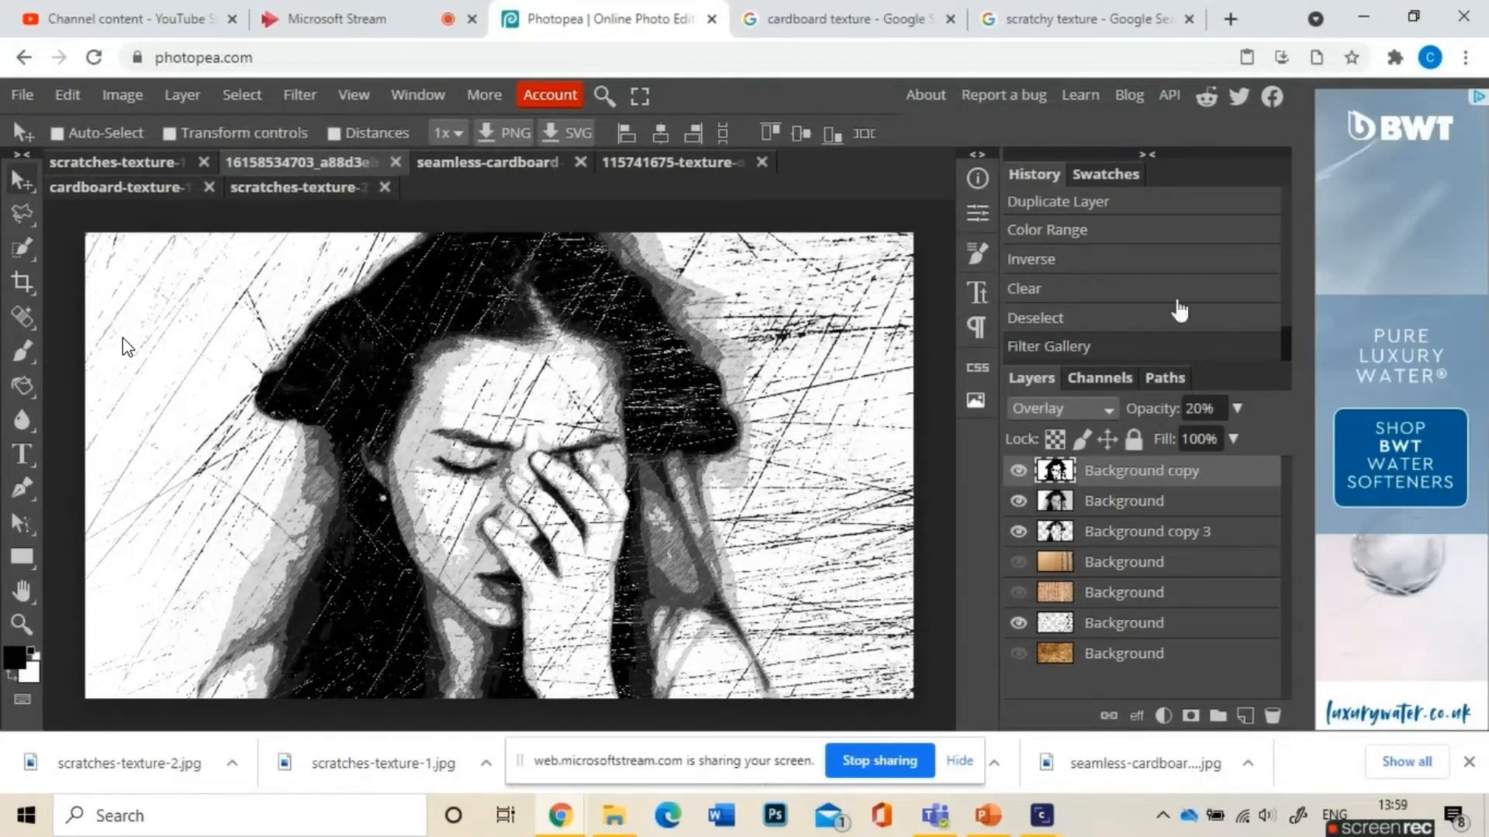
left_click(1194, 411)
type("65")
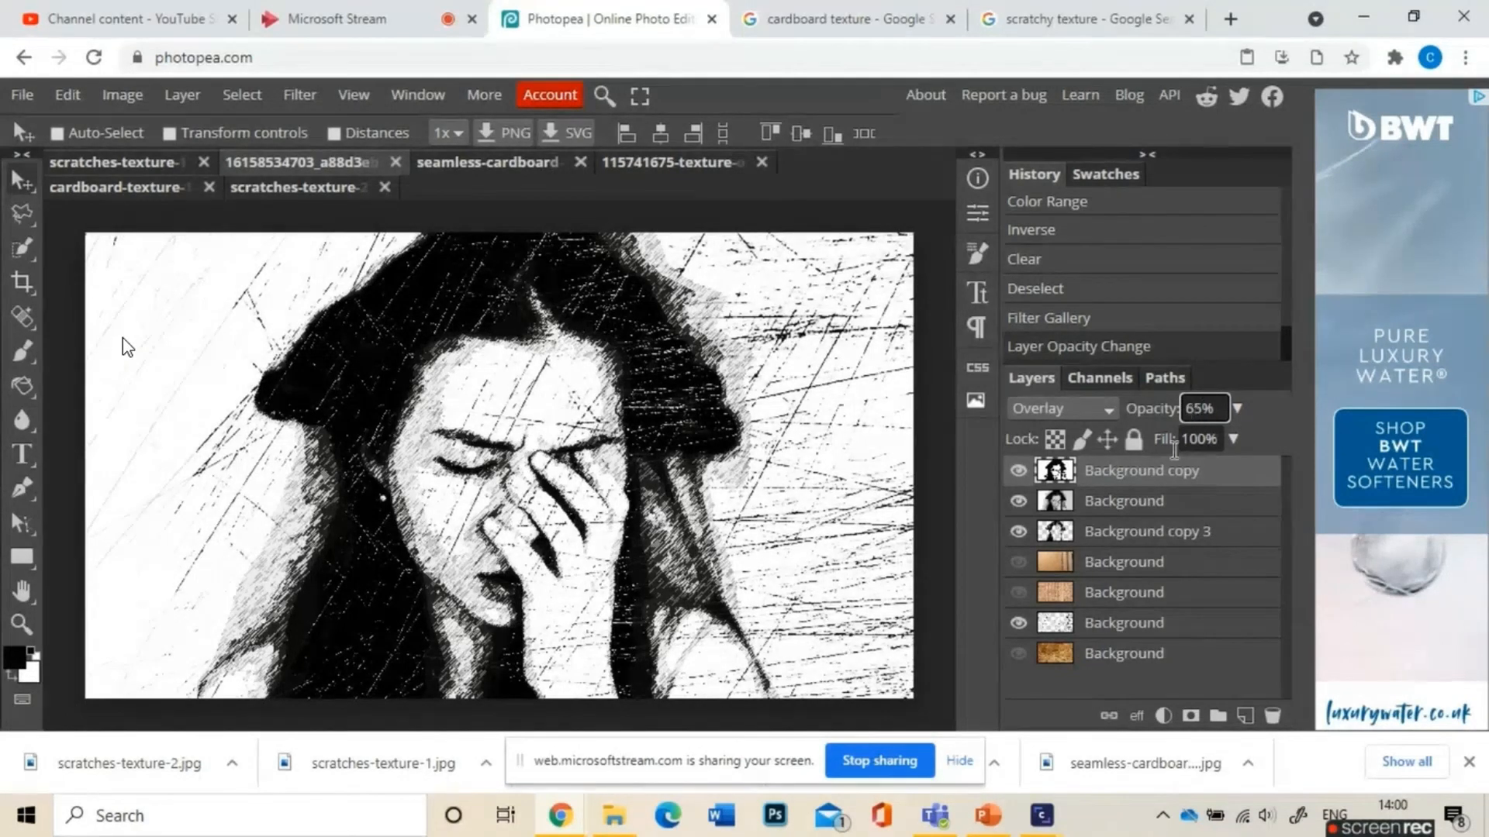
Step: Show the corrugated cardboard layer, try Overlay blending on it, and settle on the Normal blend mode
left_click(1019, 562)
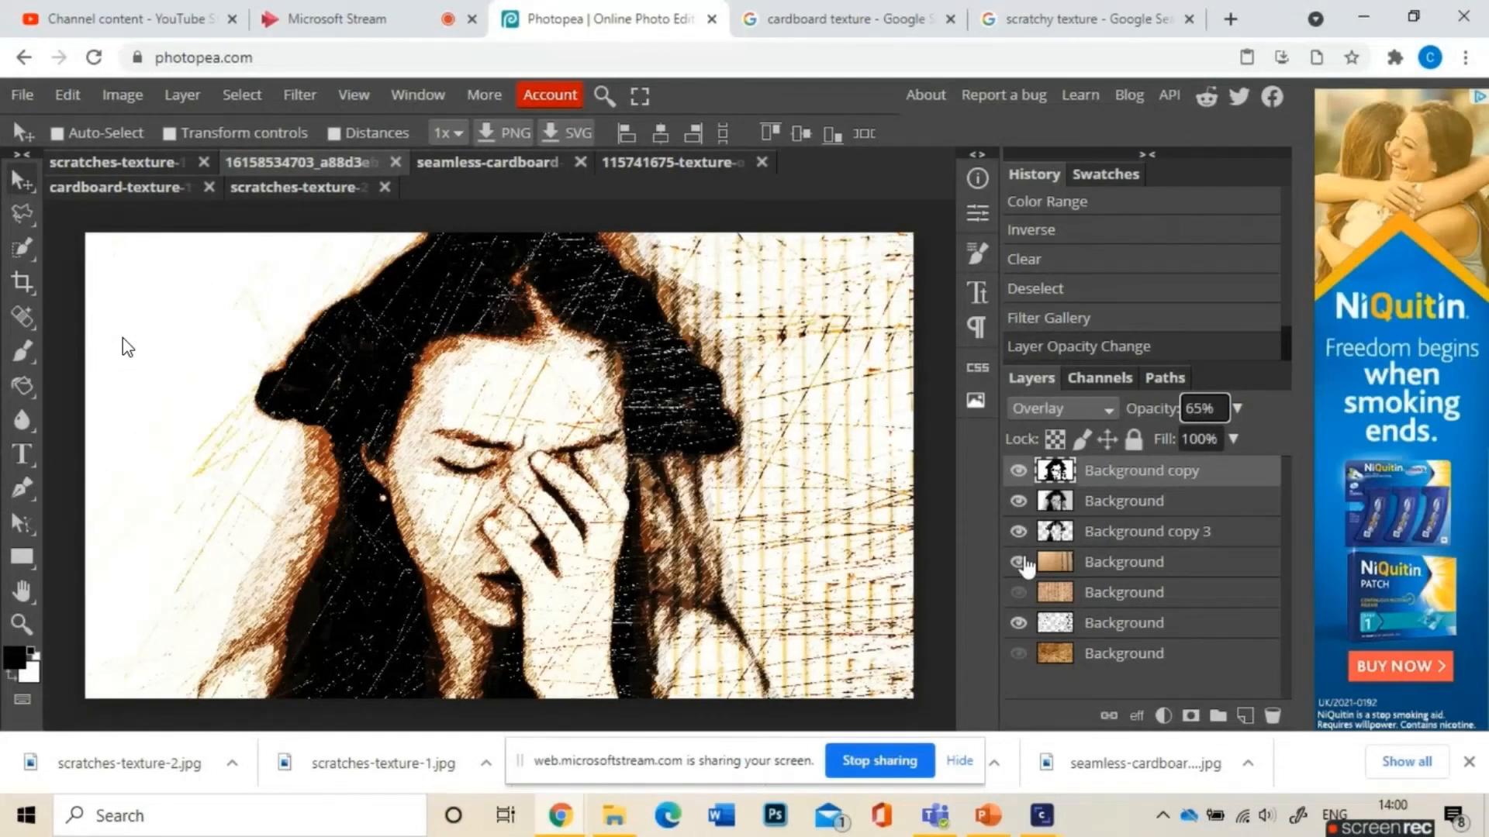
left_click(1070, 564)
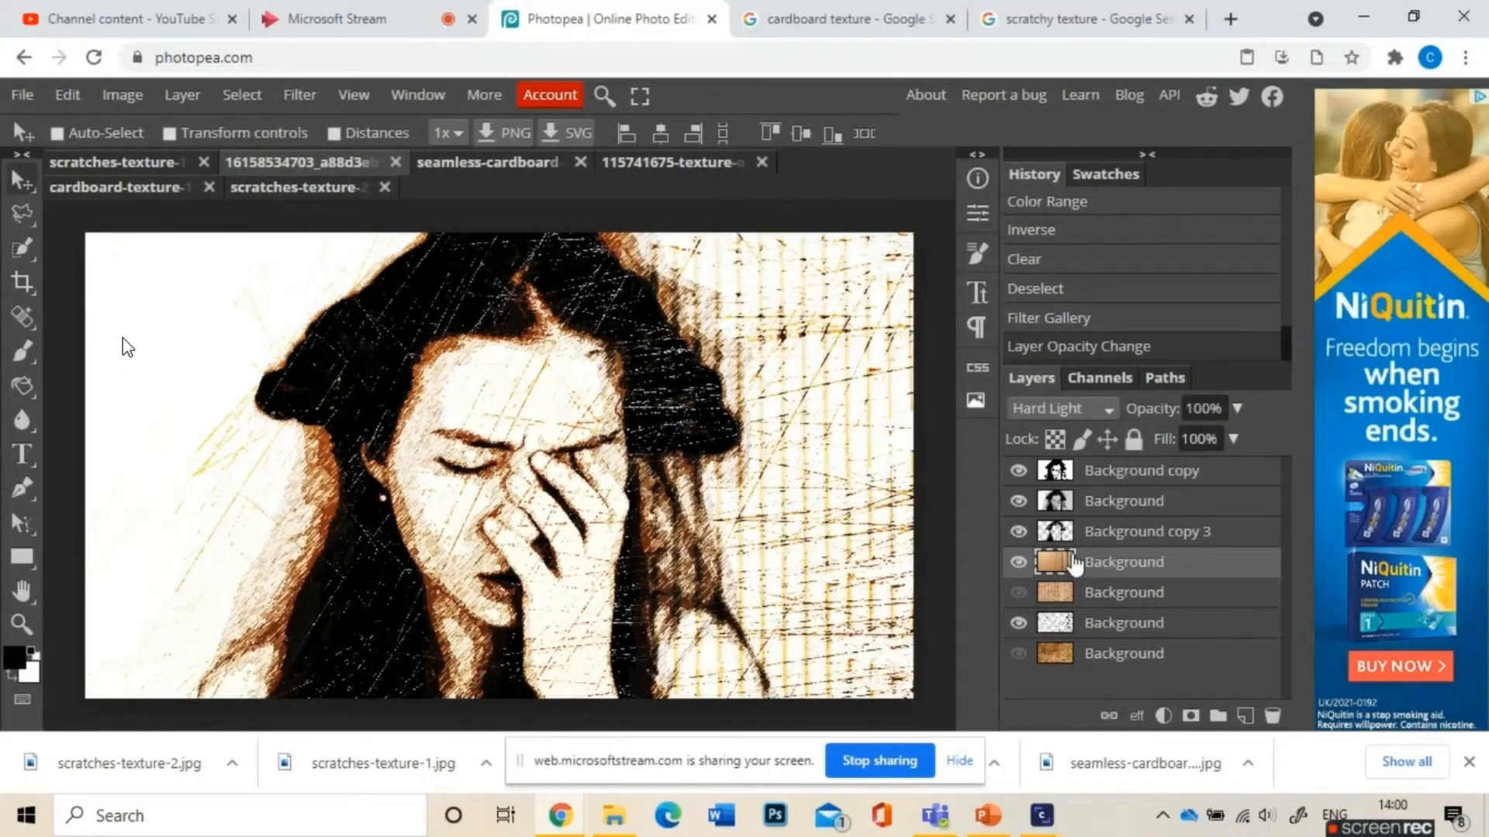
left_click(1076, 411)
left_click(1080, 306)
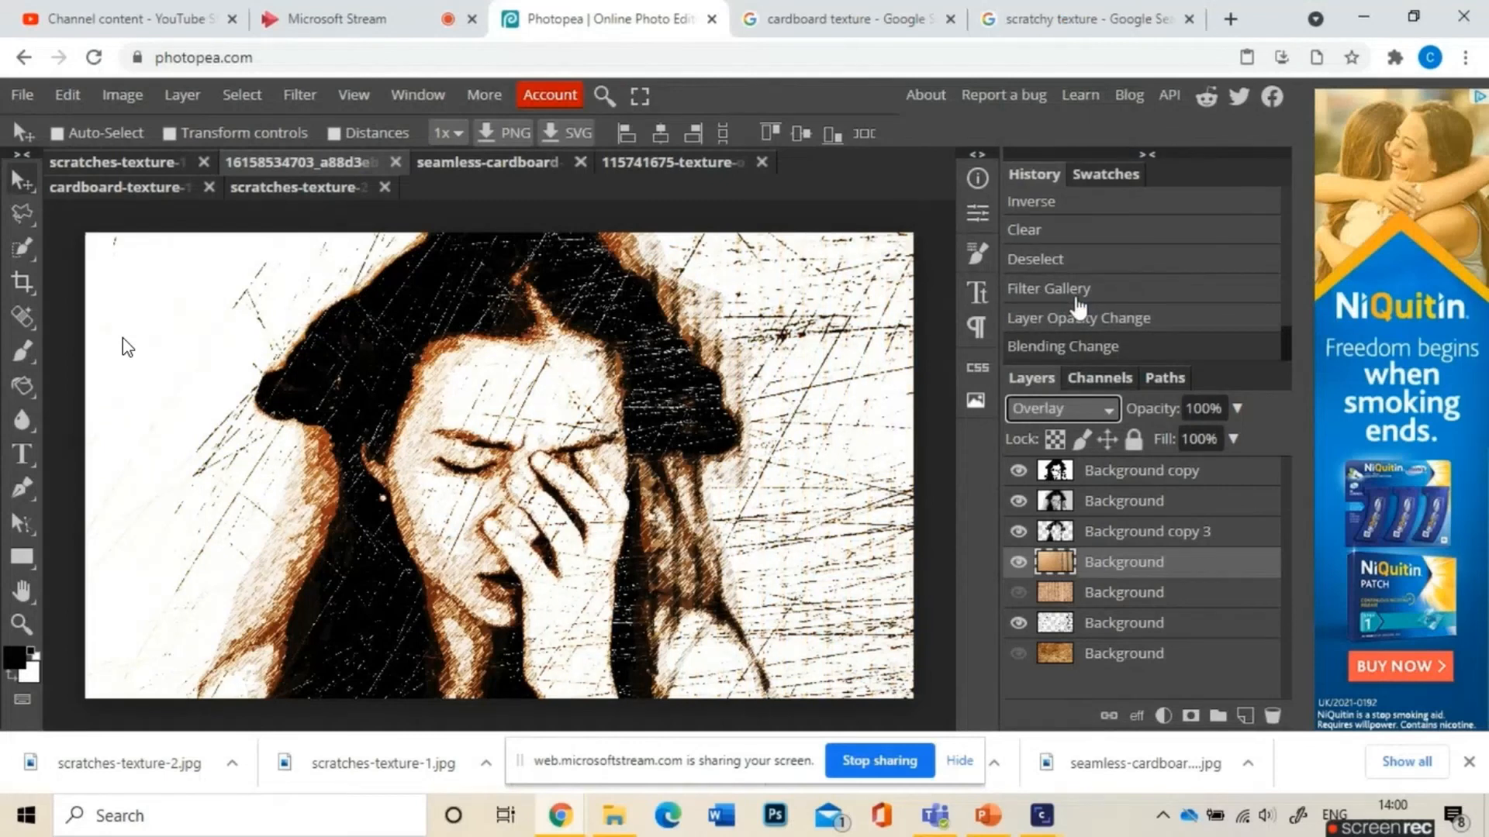
left_click(1086, 408)
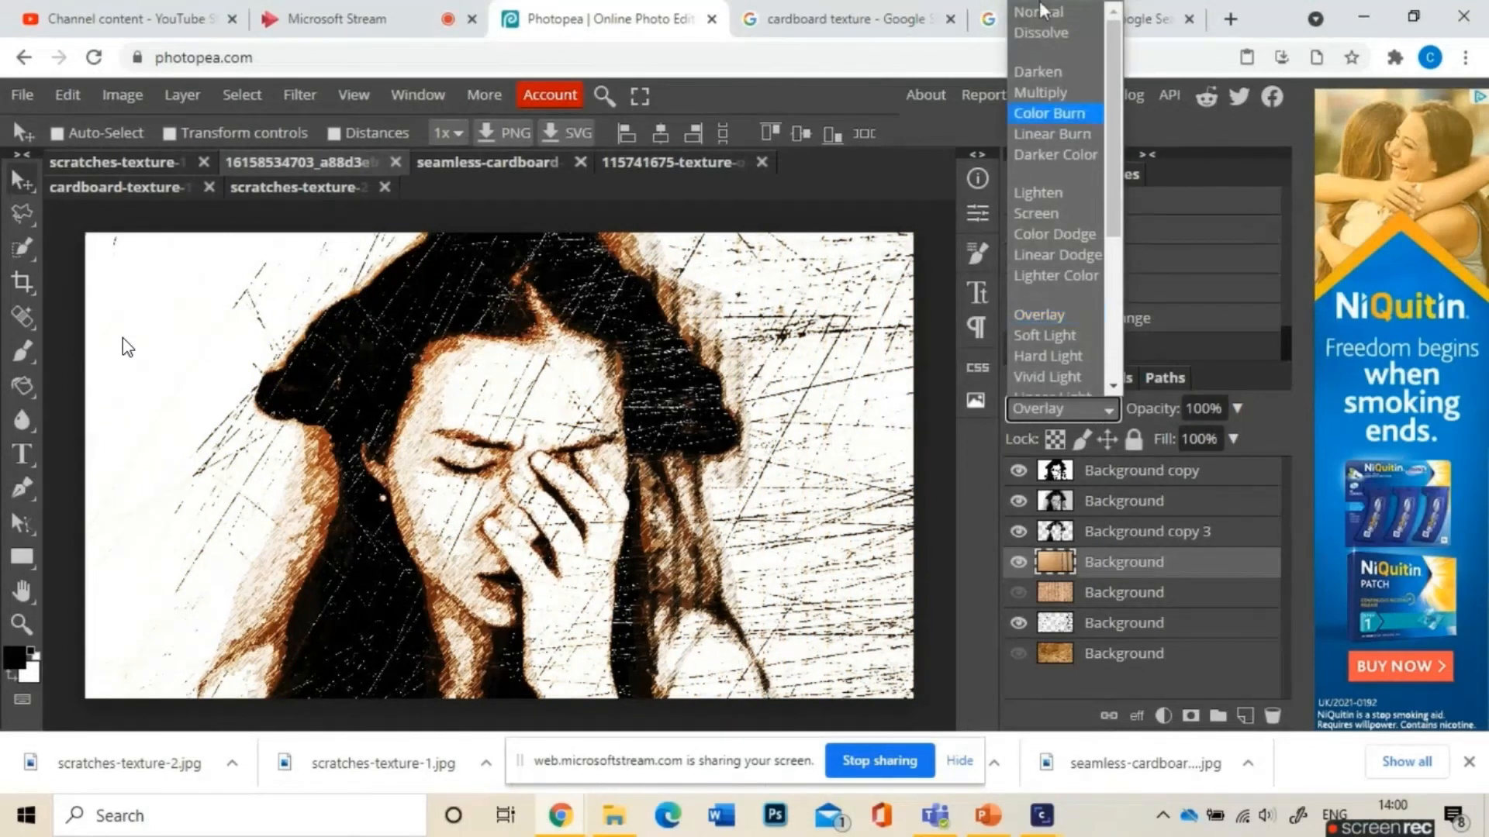
left_click(1043, 10)
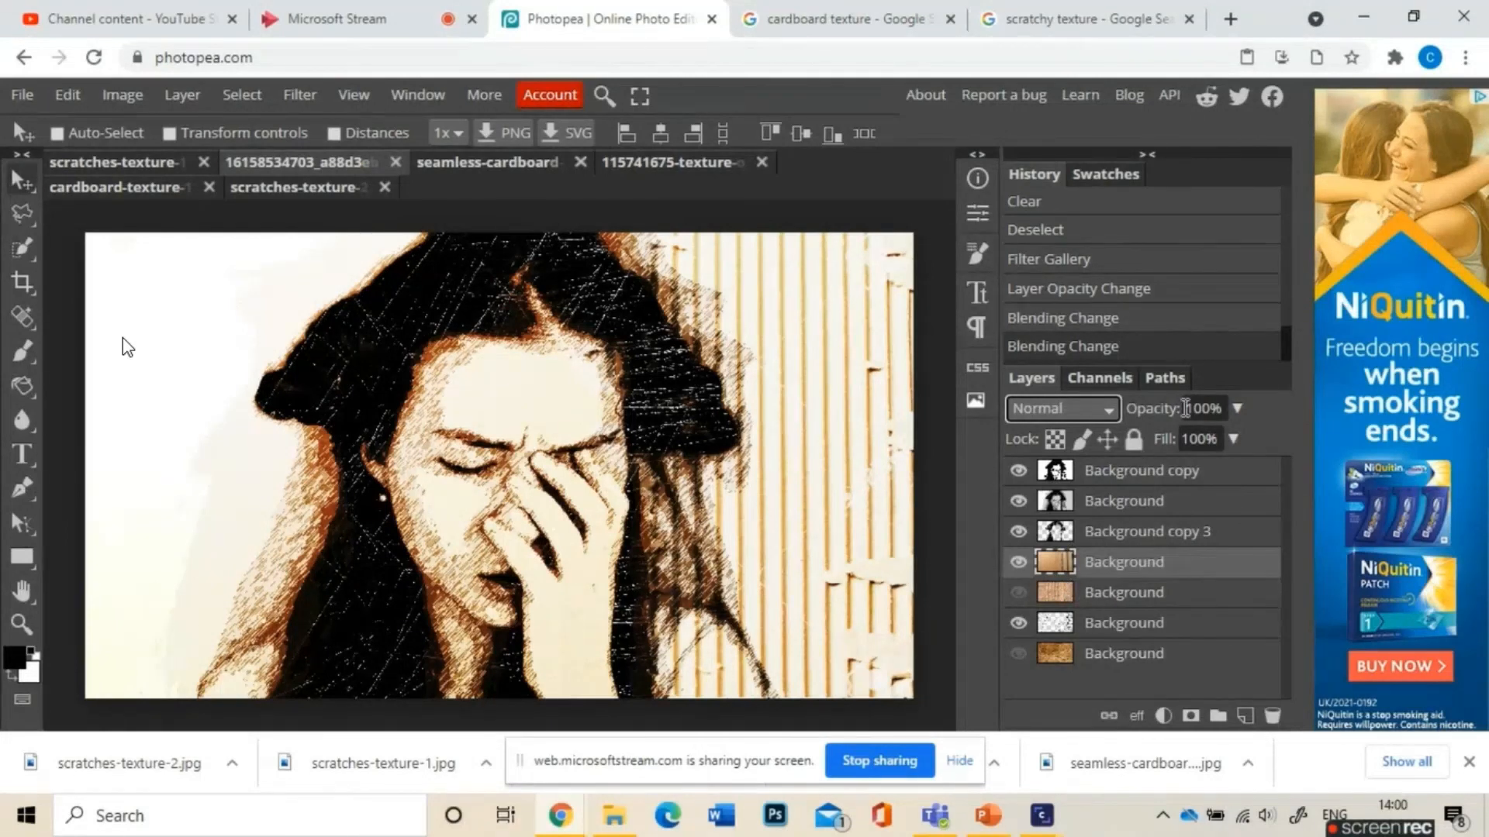
Step: Set the corrugated cardboard layer's opacity to 80%
left_click(1197, 409)
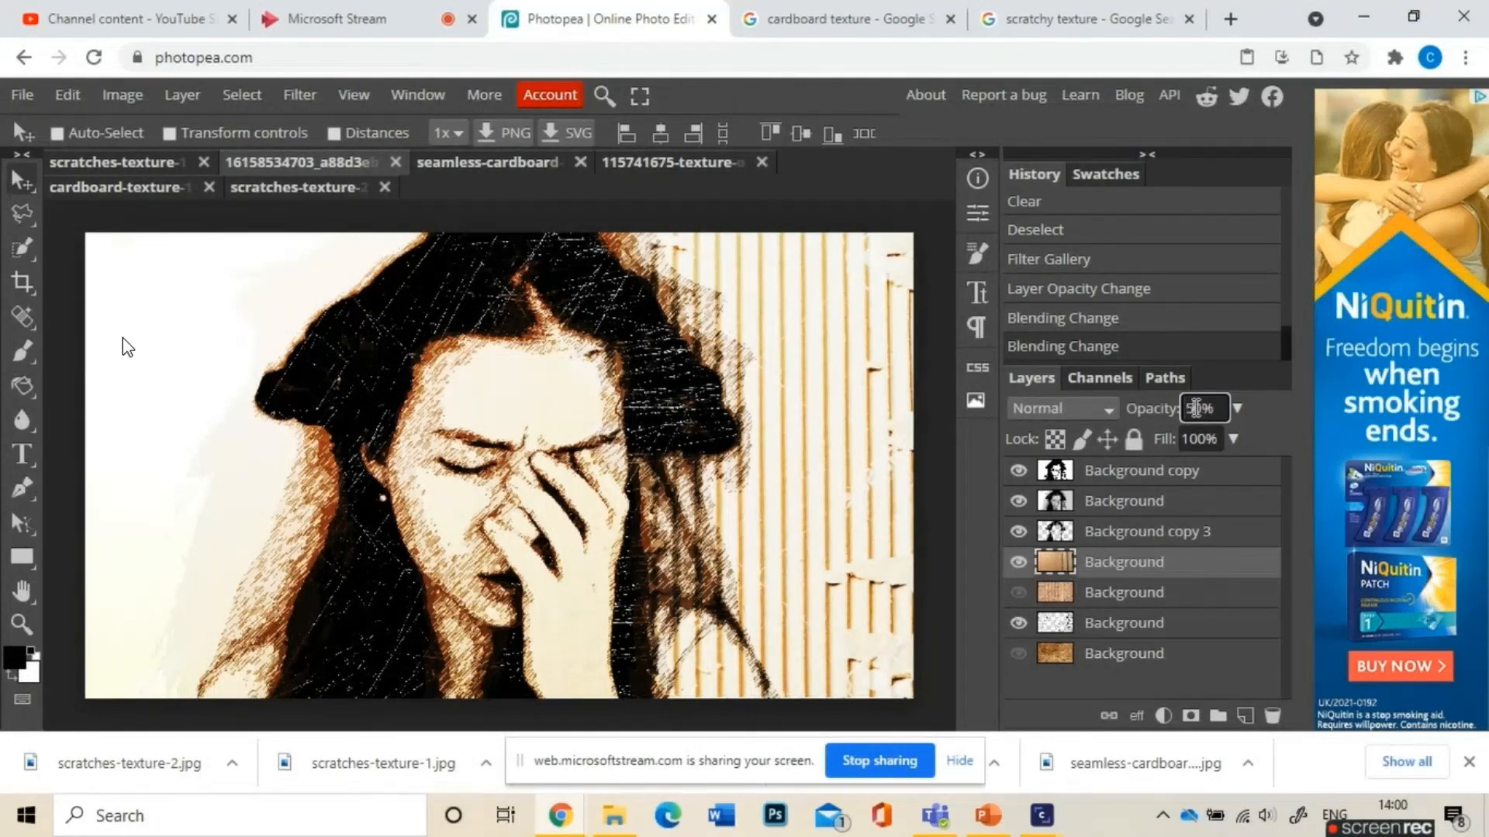
key("Return")
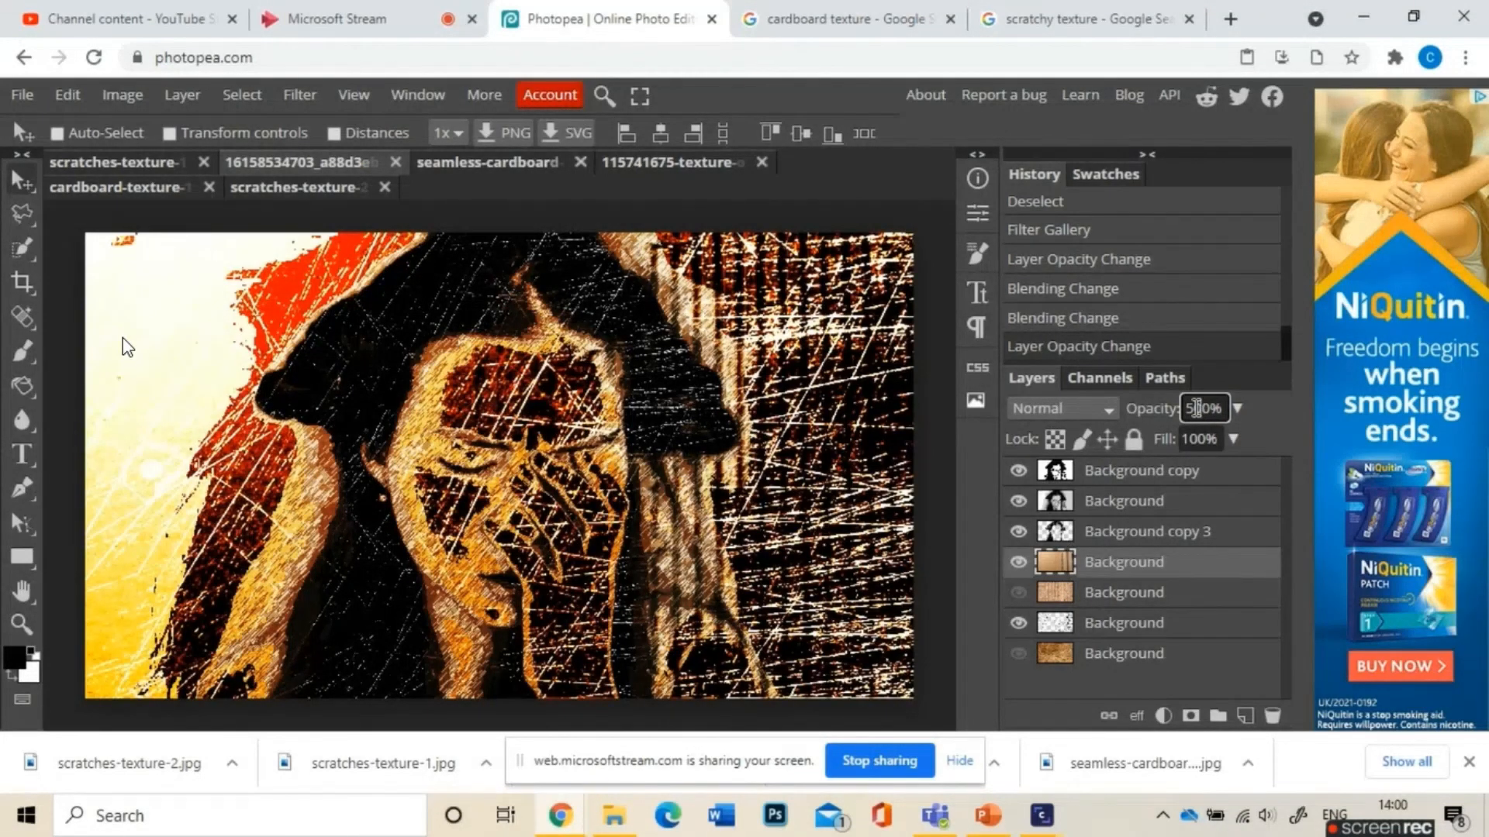
key("BackSpace")
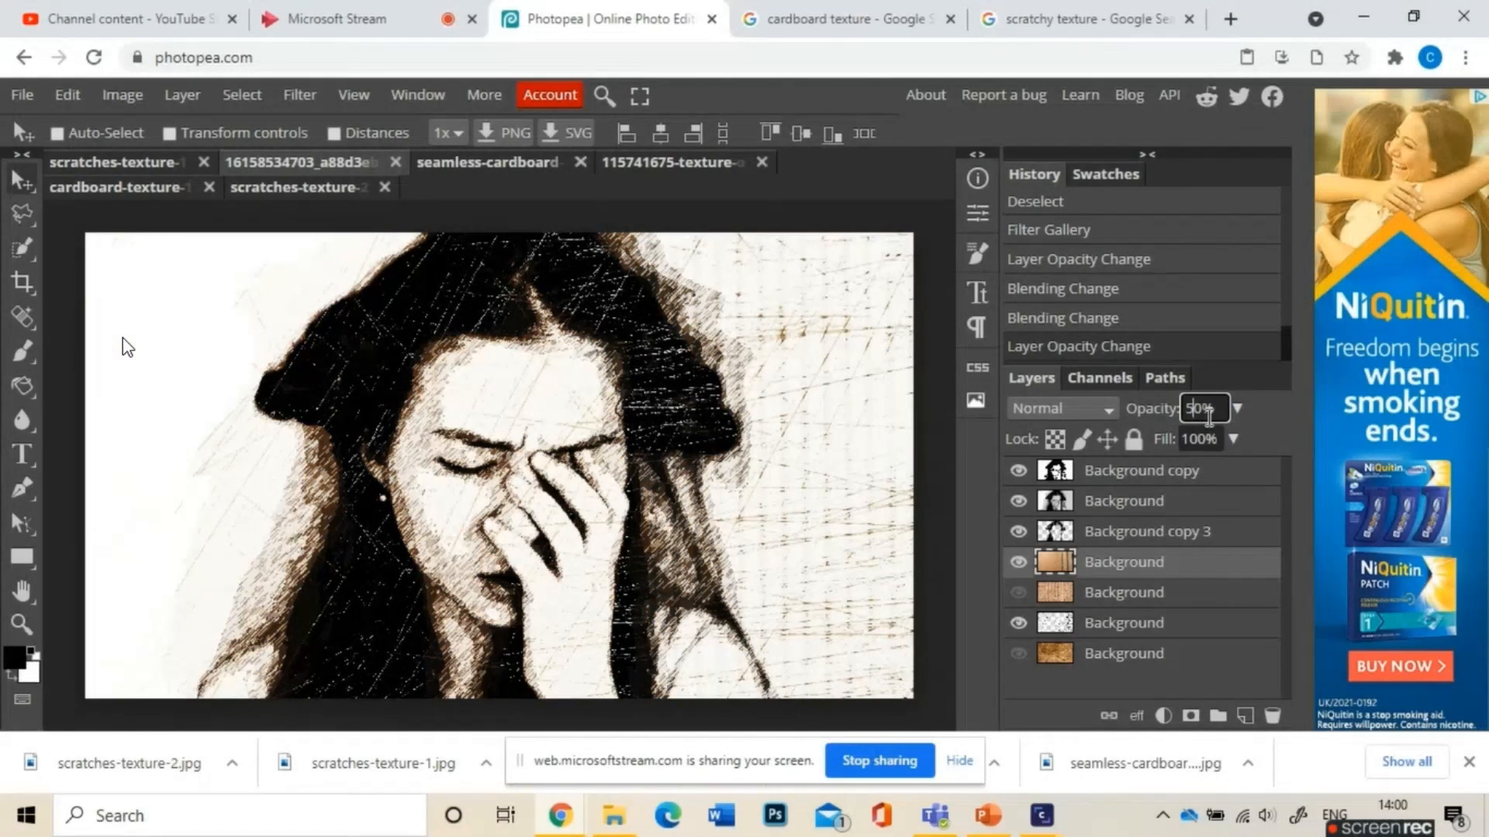
Step: Darken the corrugated cardboard layer with Brightness/Contrast and desaturate it, and show the cardboard layer directly below it
left_click(122, 94)
mouse_move(166, 127)
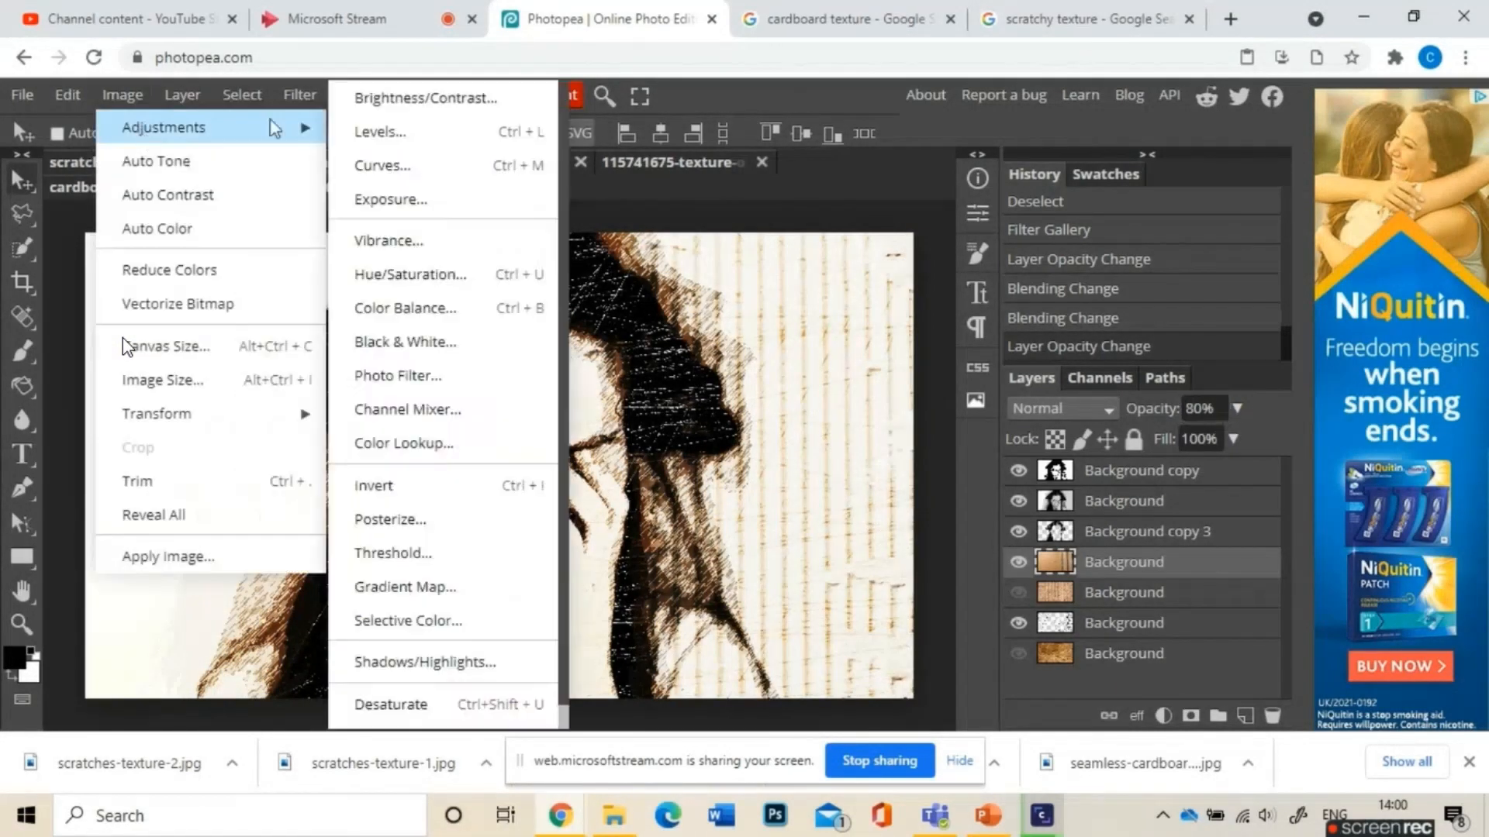
left_click(542, 96)
left_click(543, 308)
key("shift+ctrl+u")
left_click(1020, 594)
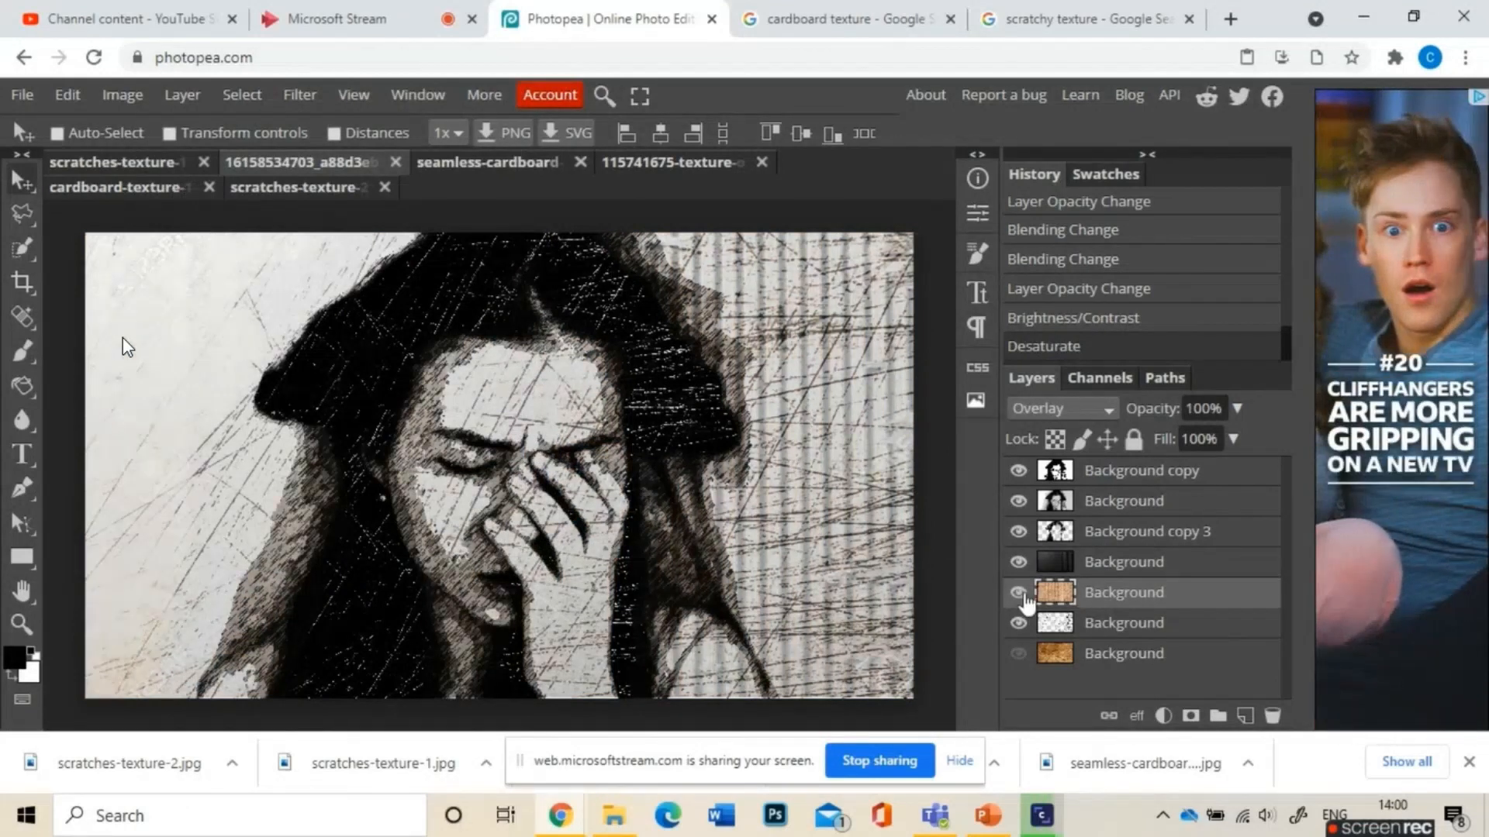
Step: Export the finished portrait as a JPG and save the layered document as a PSD
left_click(20, 96)
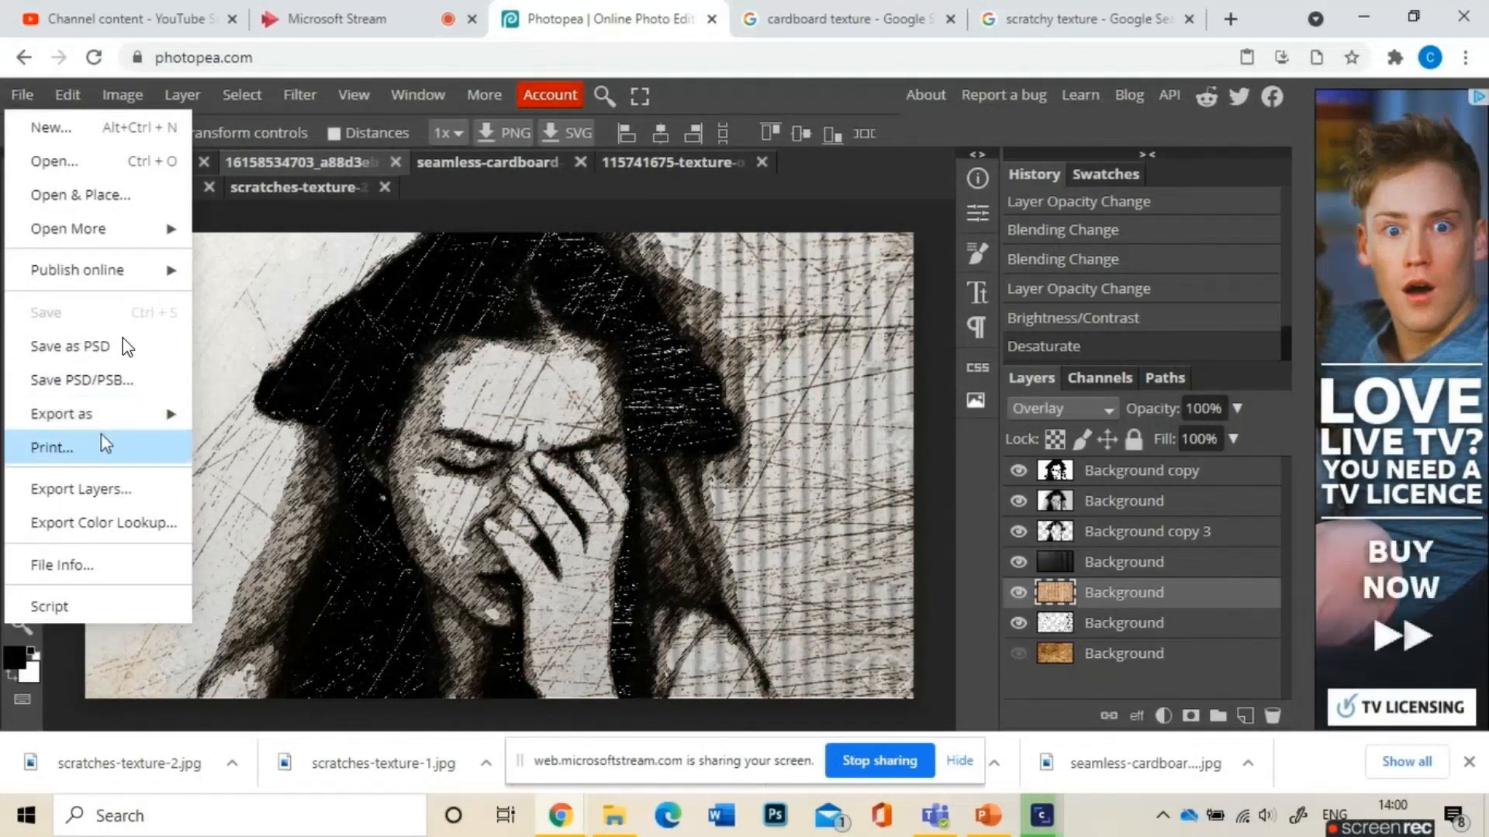
mouse_move(144, 418)
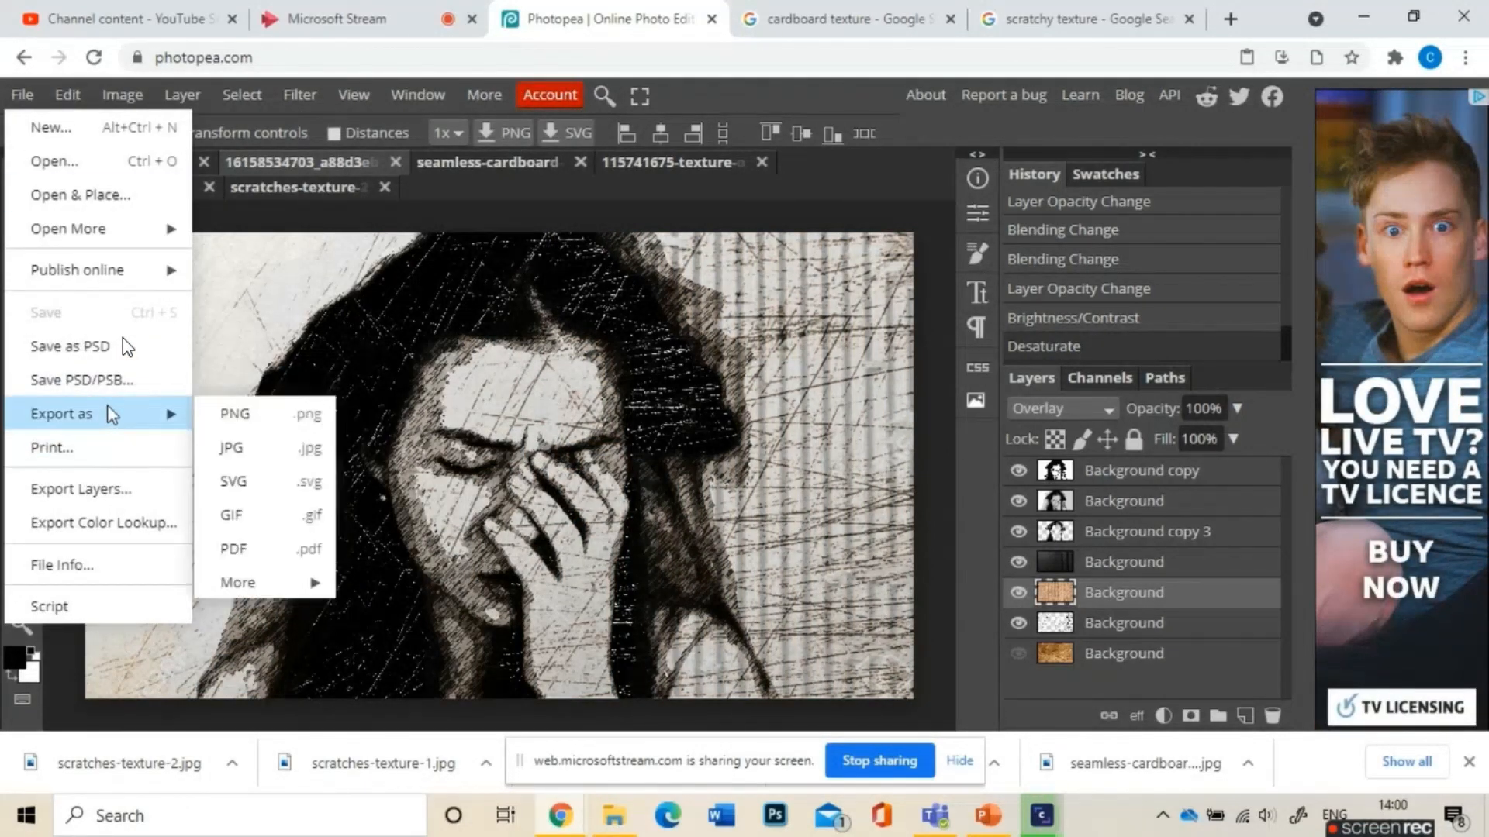
left_click(208, 448)
left_click(915, 383)
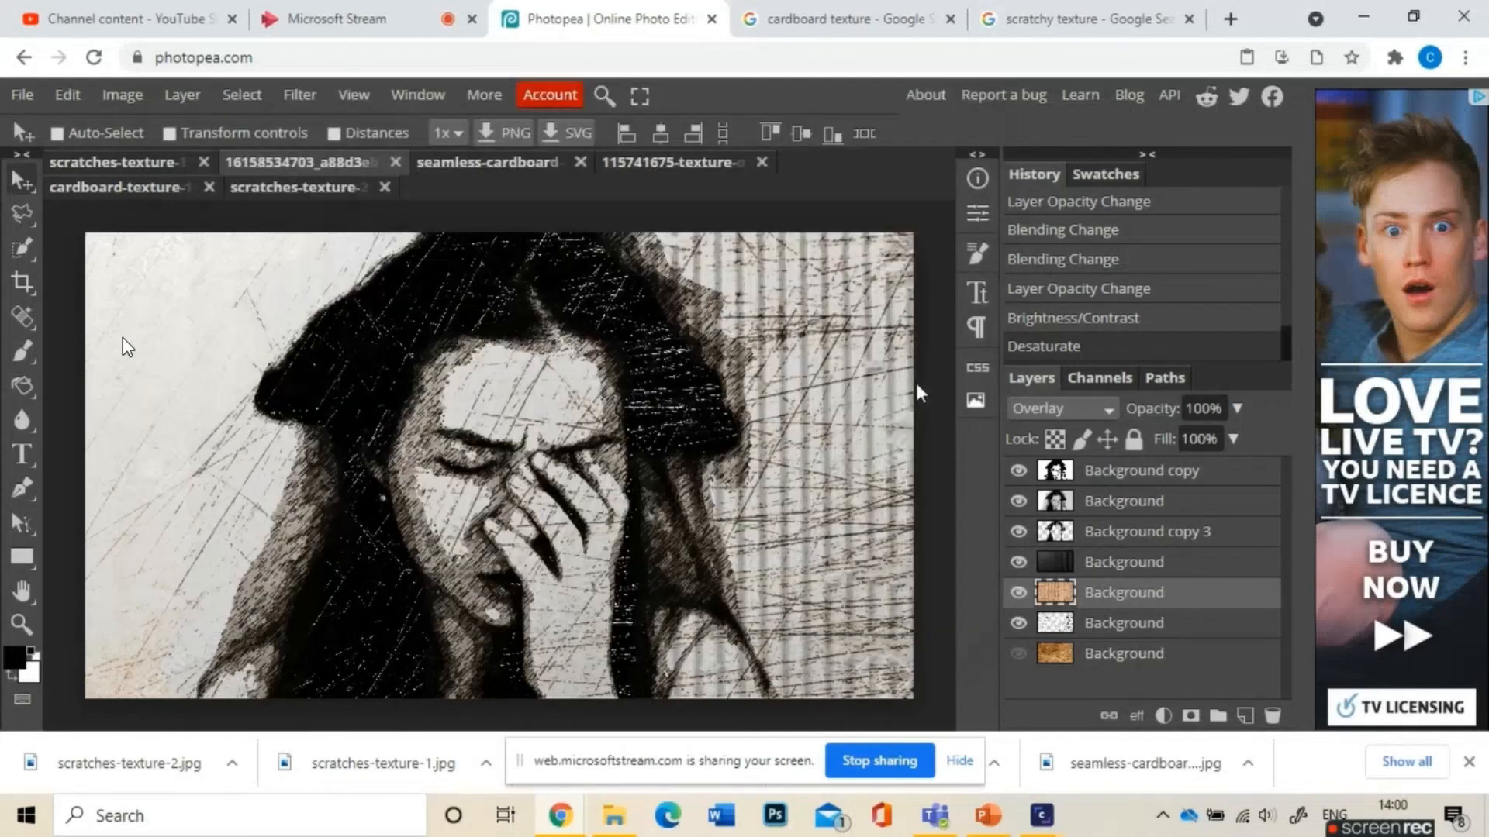
left_click(20, 94)
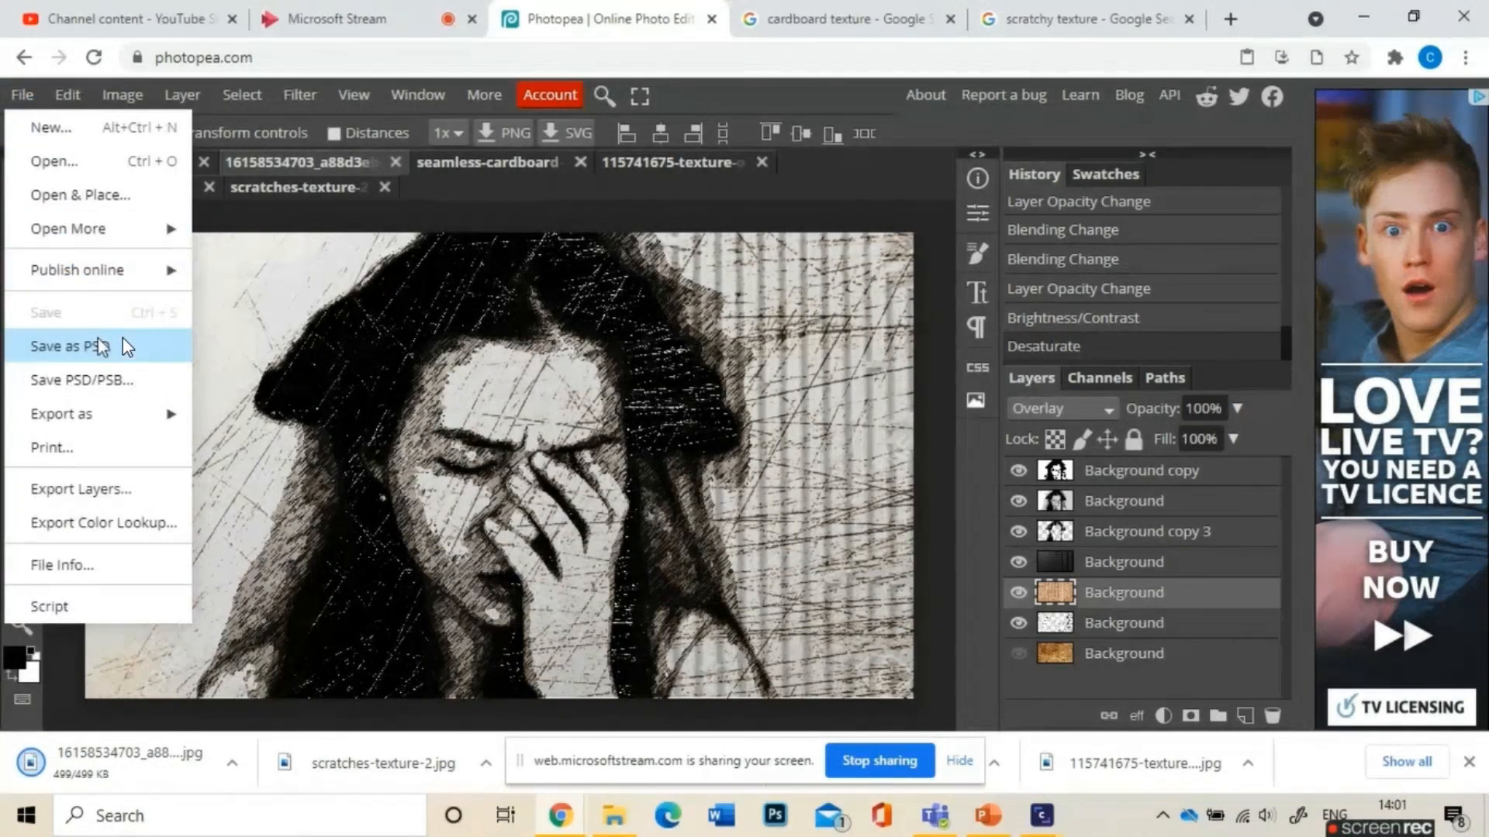
left_click(99, 345)
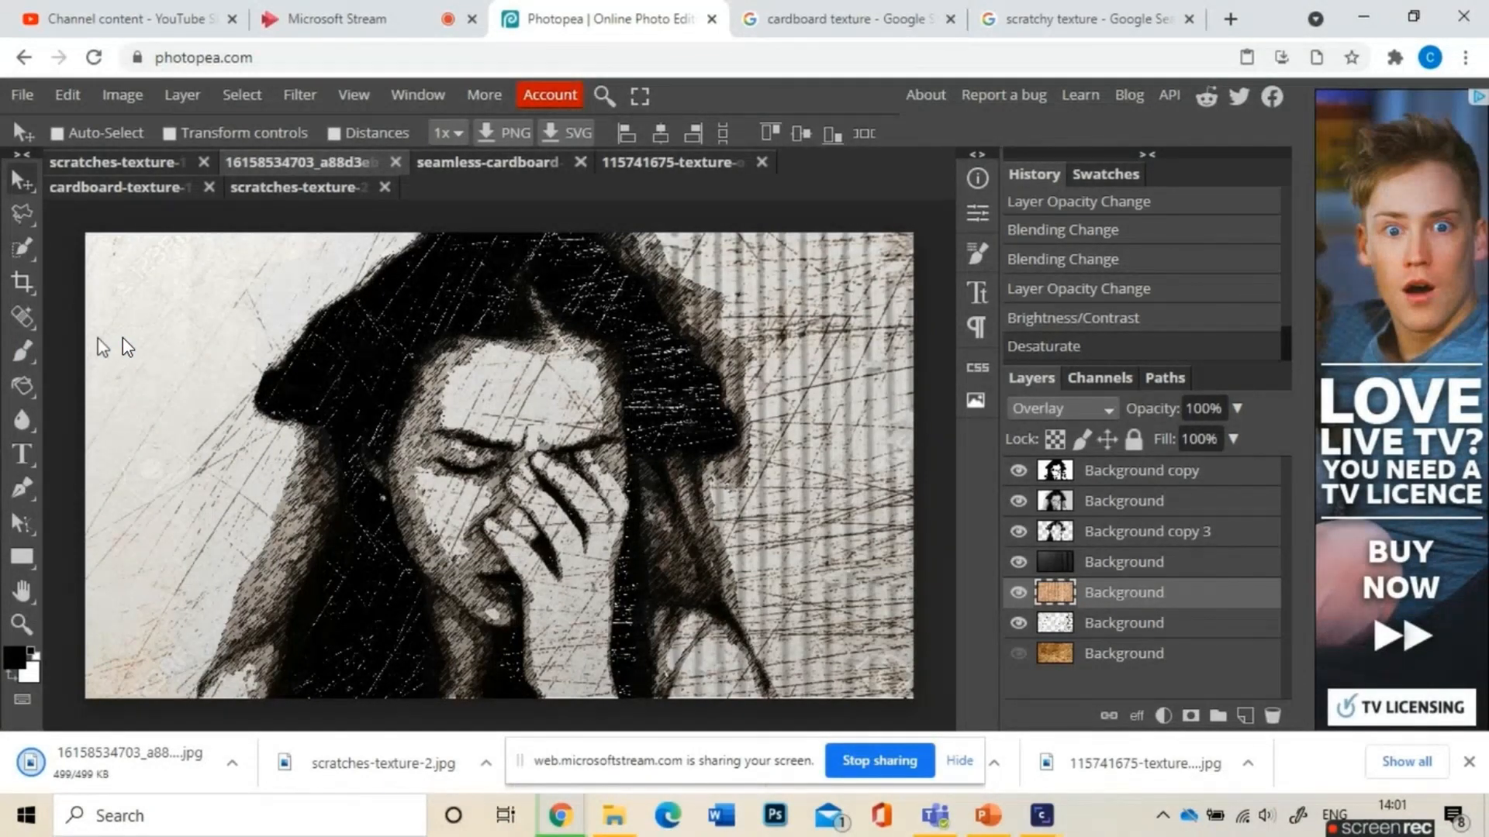